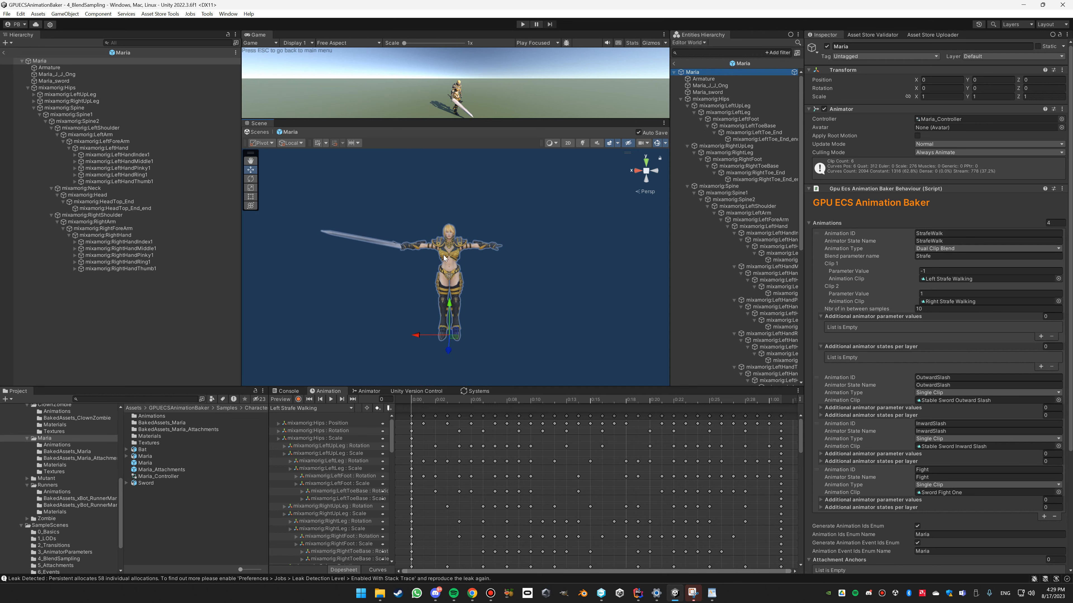
- Inspect the Maria_sword skinned mesh and preview how it follows the character in the Left Strafe Walking animation
left_click(55, 79)
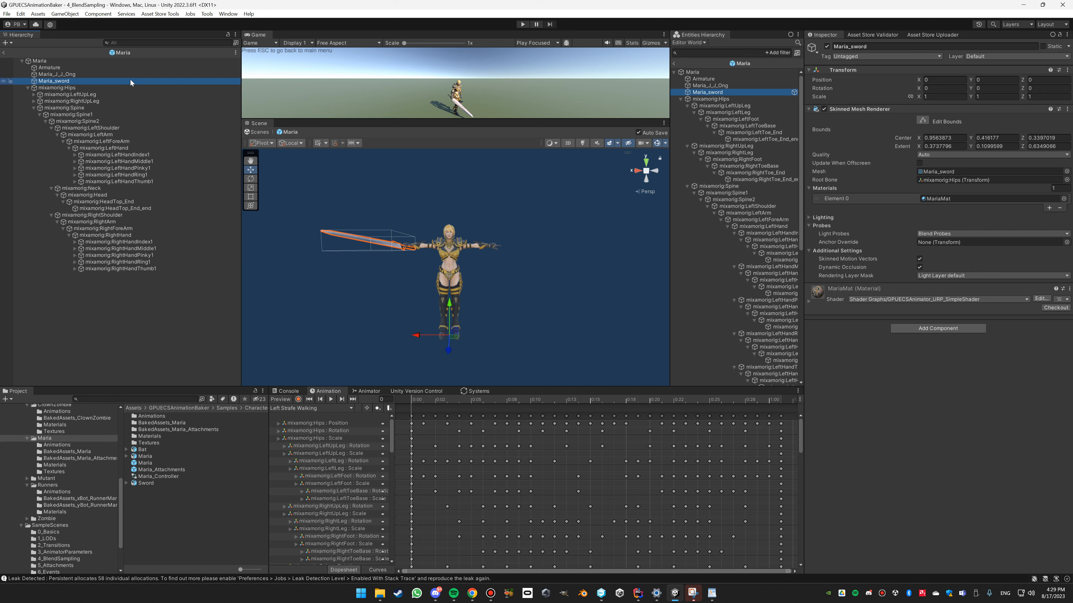
left_click(59, 76)
left_click(59, 80)
left_click_drag(407, 399, 345, 420)
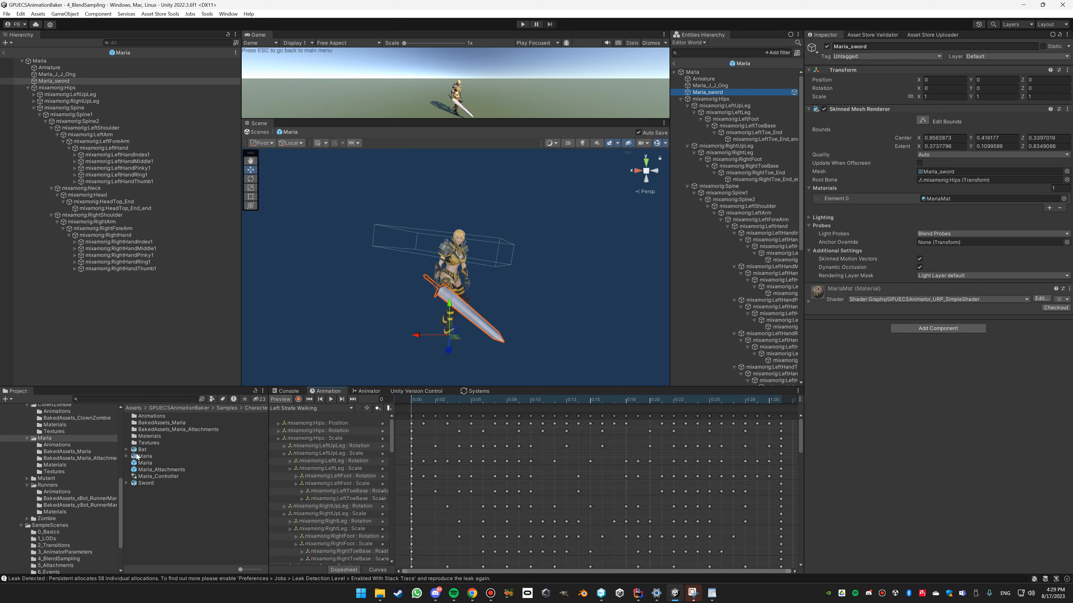
left_click(145, 463)
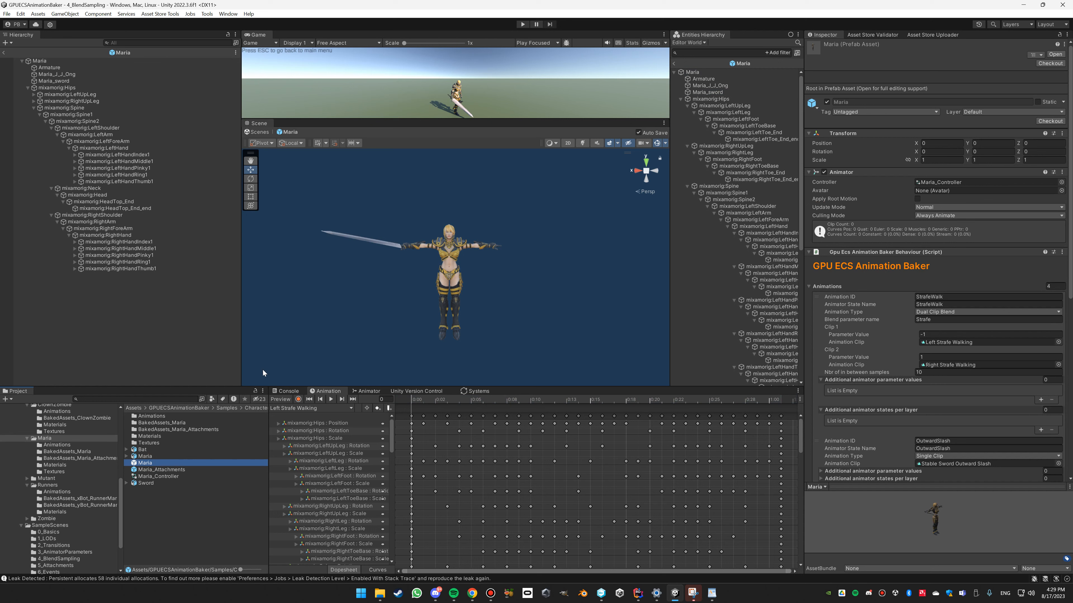
- Add the Bat model to the Maria prefab and reset its transform
left_click(138, 451)
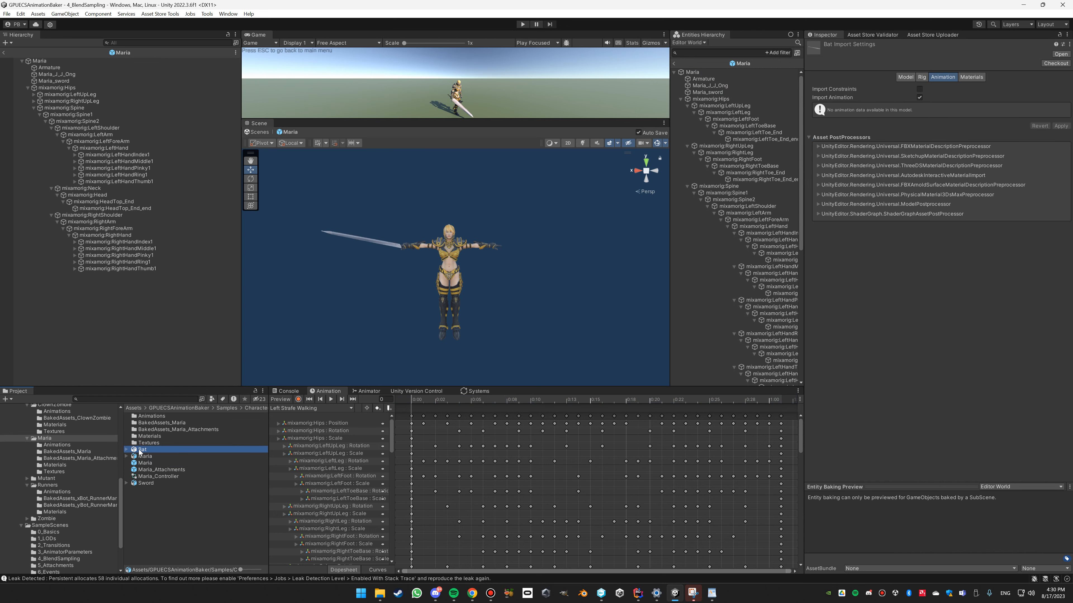
left_click_drag(139, 451, 103, 343)
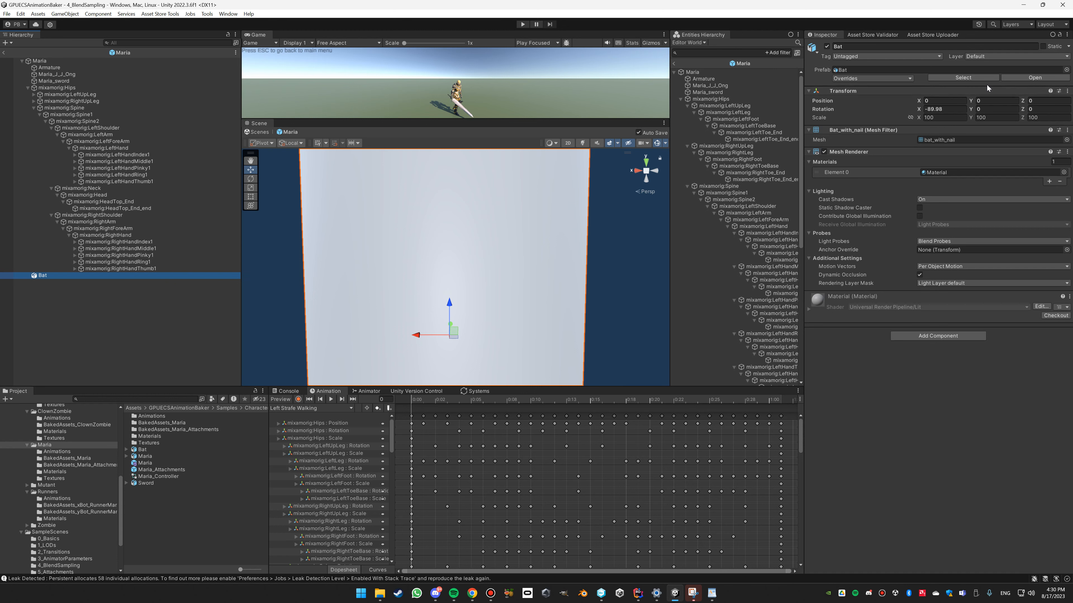
left_click(1067, 90)
left_click(1047, 99)
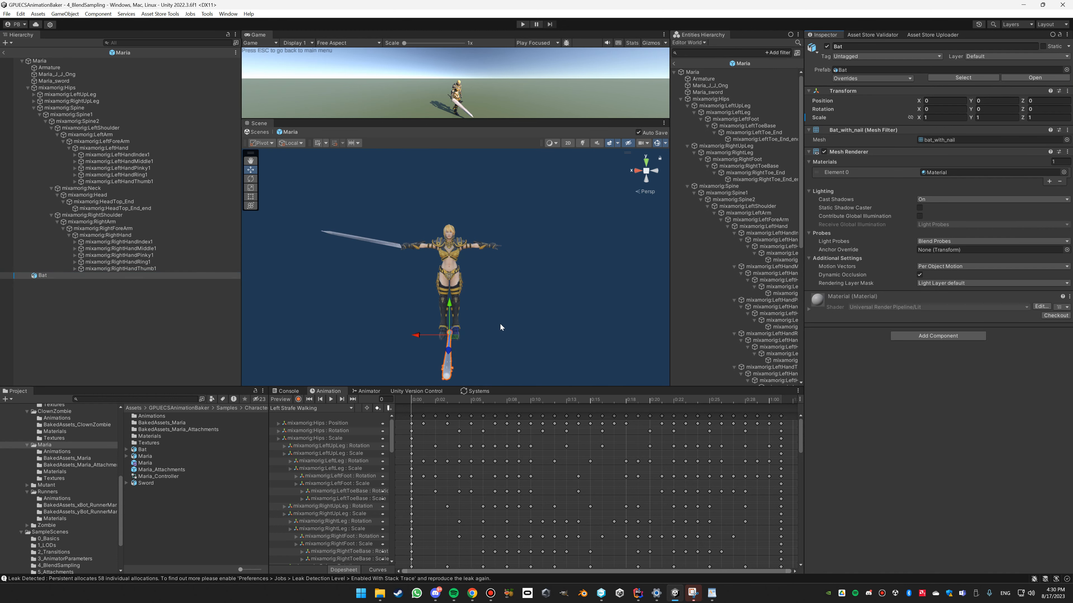
- Parent the Bat under the mixamorig:LeftHand bone and reset its transform there
left_click(42, 276)
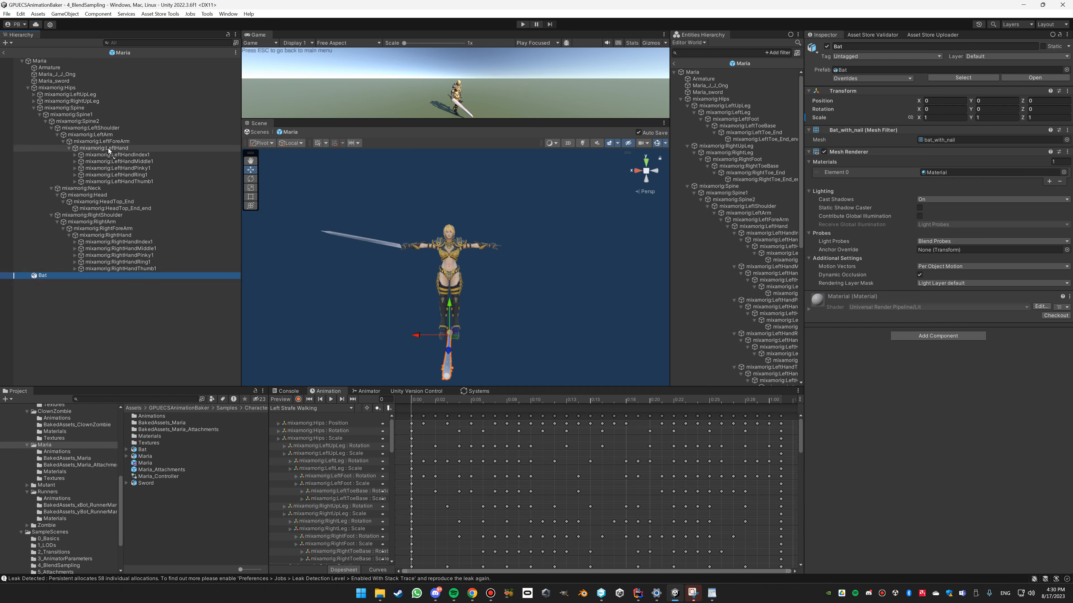
left_click_drag(108, 148, 108, 147)
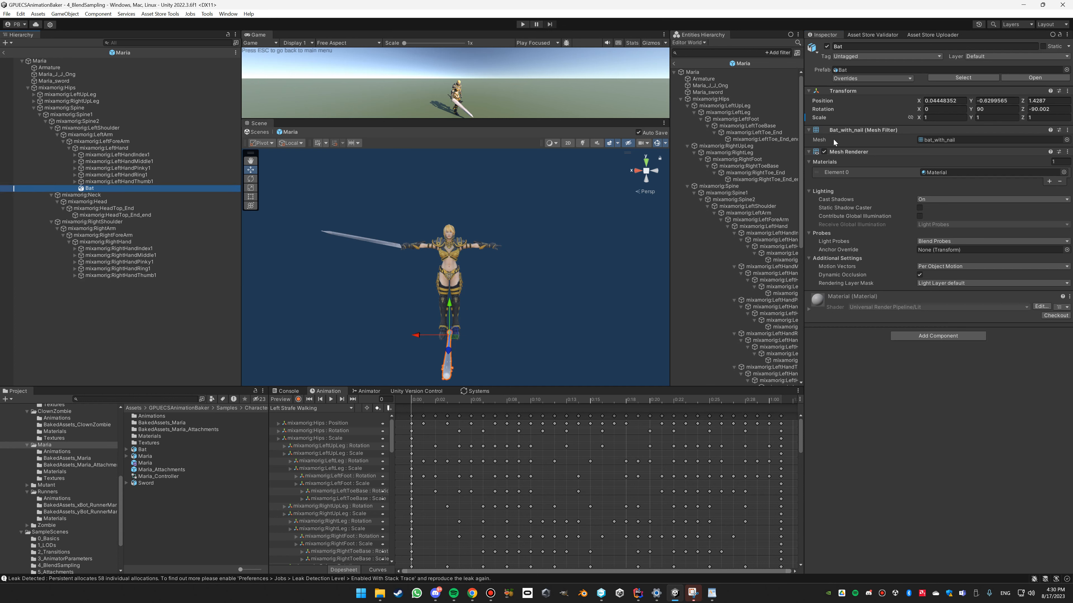
left_click(1066, 94)
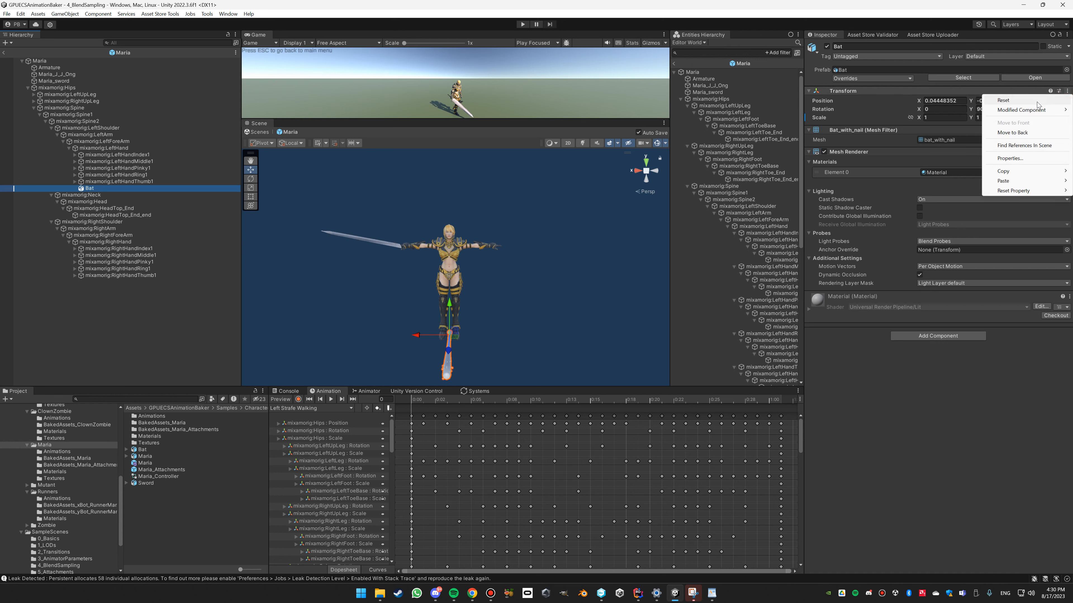
left_click(1037, 101)
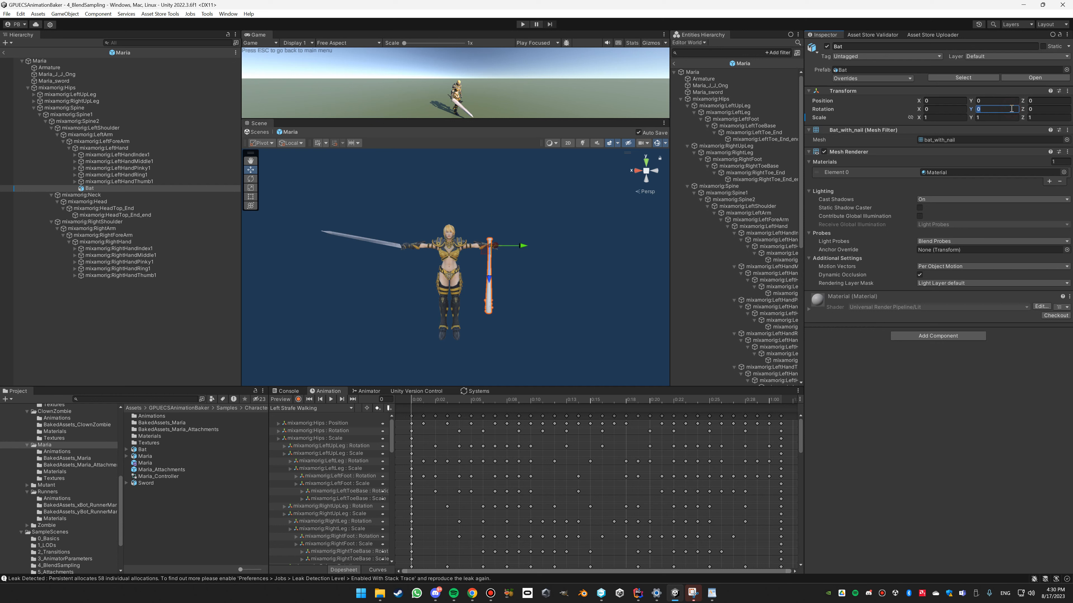
- Fit the Bat into the left hand with rotation about X -31, Y 90 and position about 0.039, 0.116, 0.017
type("90")
right_click_drag(542, 190, 361, 180)
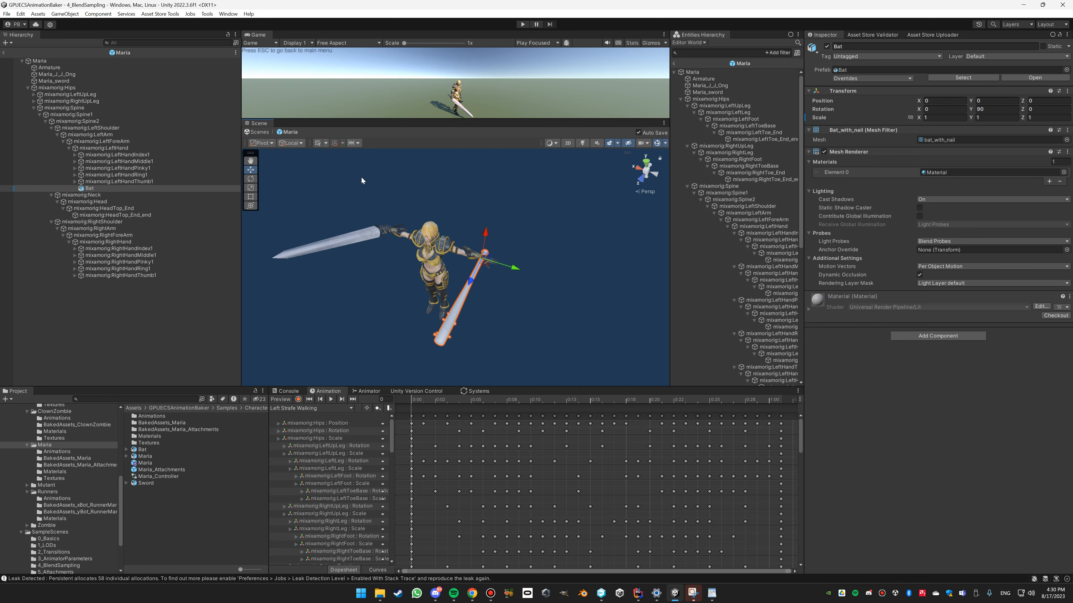
left_click(251, 178)
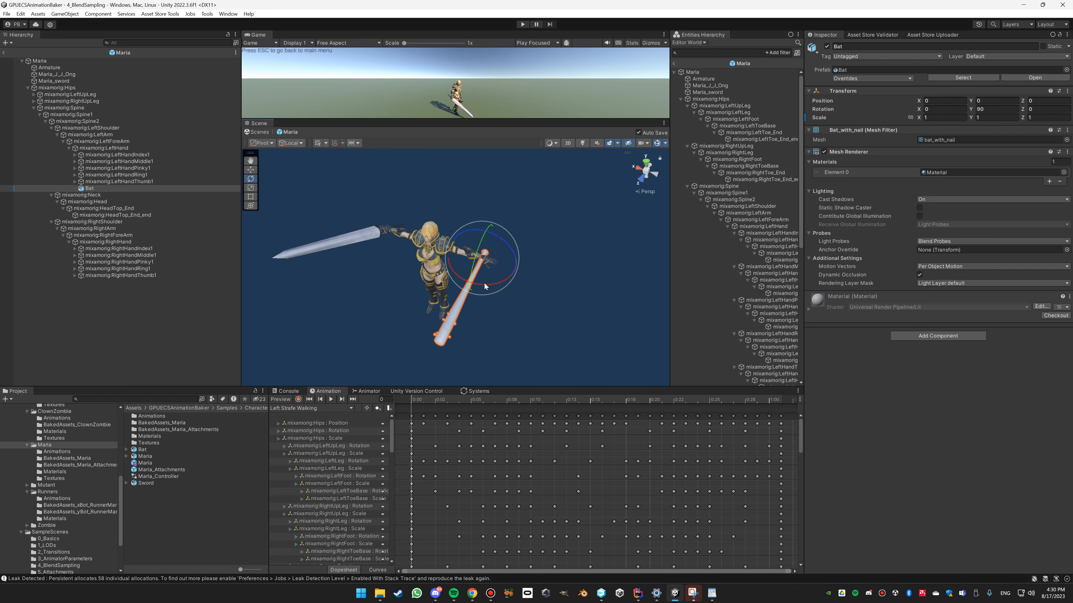
left_click_drag(505, 287, 495, 242)
key("w")
right_click_drag(435, 299, 546, 225)
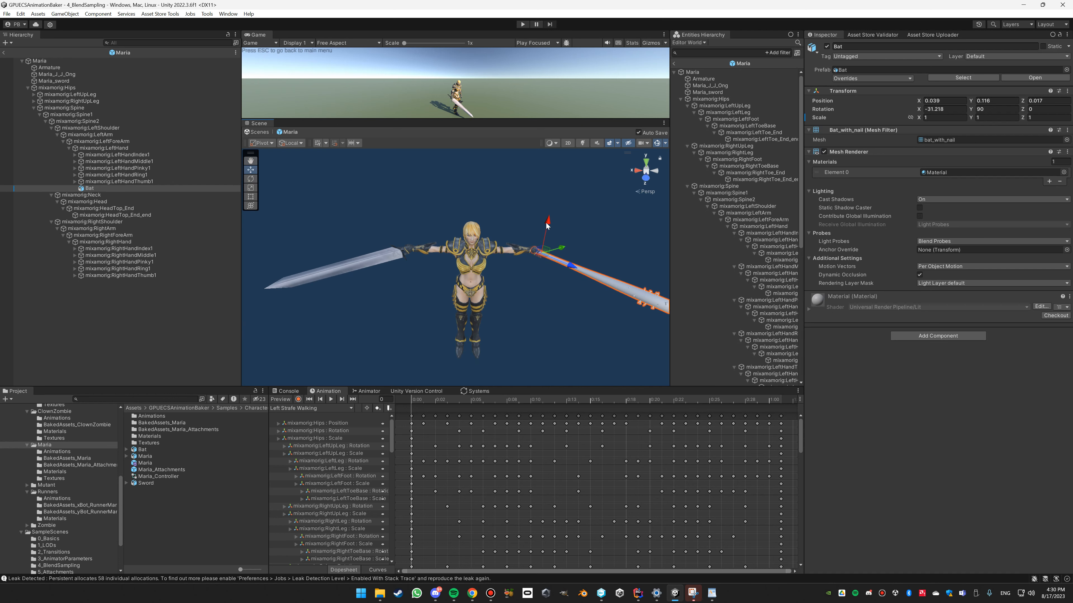
- Preview the Left Strafe Walking animation to check how the Bat moves with the left hand
left_click_drag(416, 398, 346, 264)
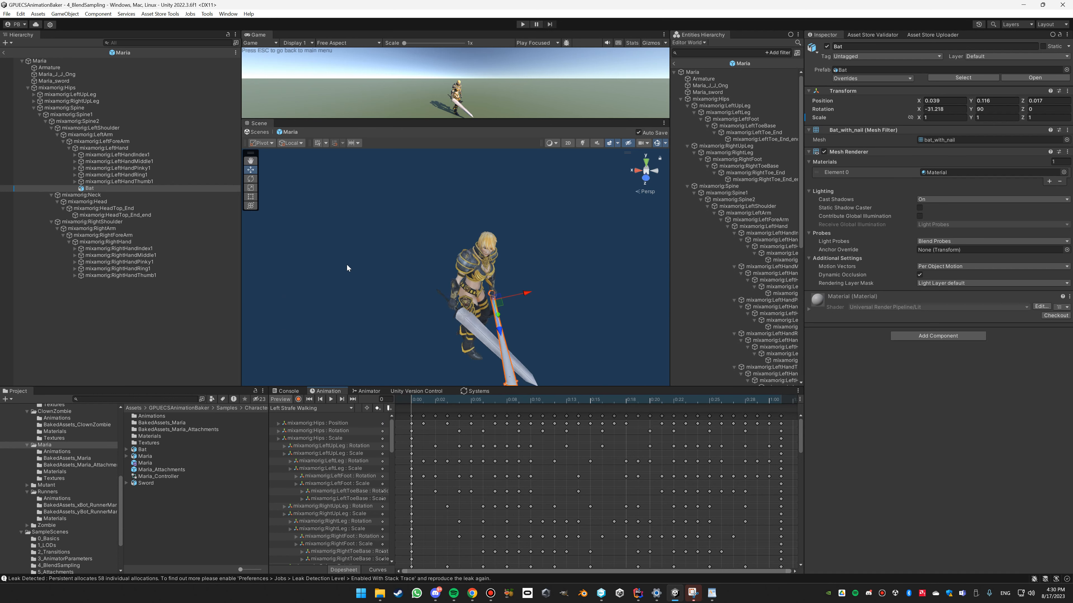
scroll(440, 296, "down", 3)
middle_click_drag(439, 294, 443, 262)
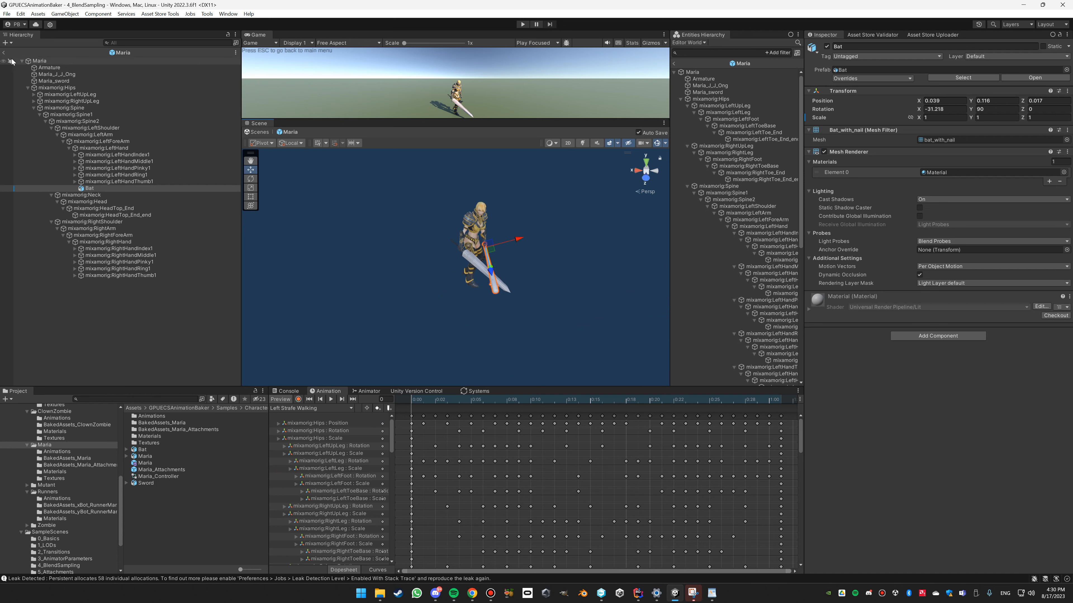
- Return to the 4_BlendSampling scene, generate the GPU ECS Animator for the Maria prefab, and locate the generated Maria_GpuEcsAnimator asset
left_click(4, 52)
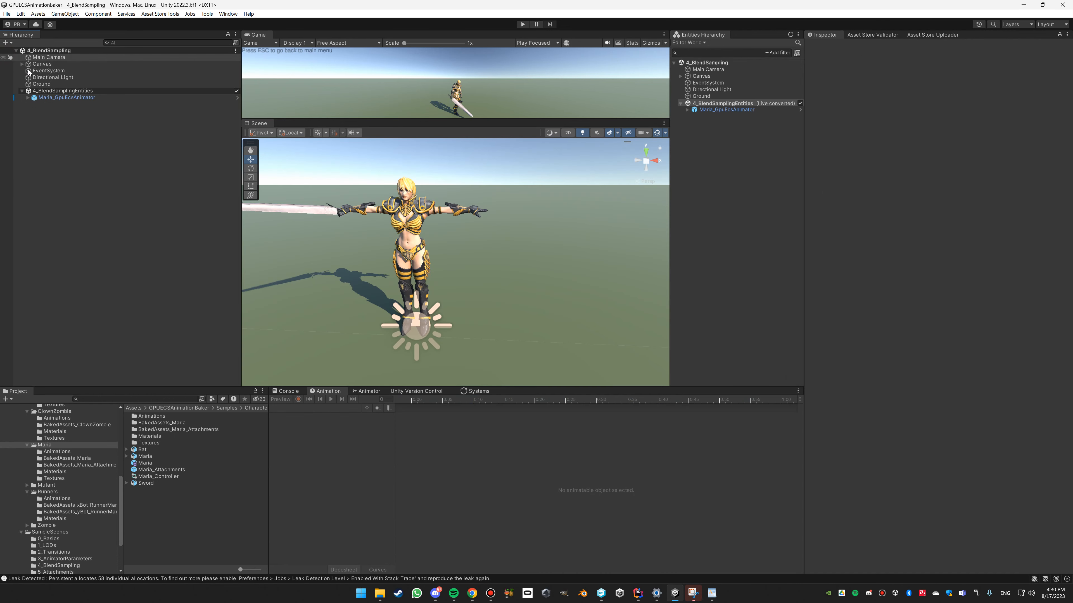
left_click(150, 464)
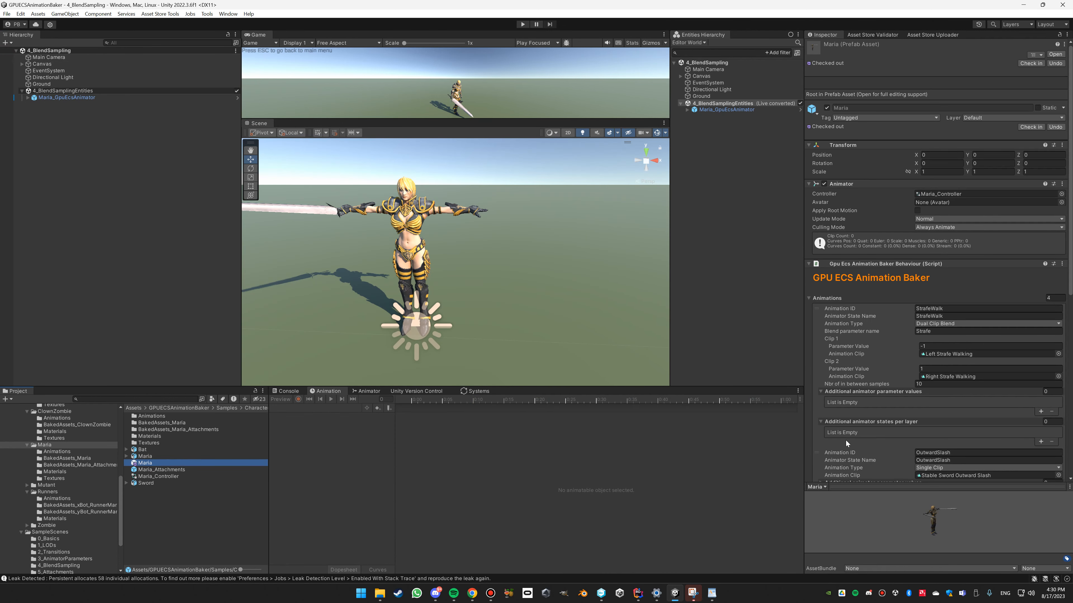
scroll(940, 405, "down", 10)
scroll(941, 405, "down", 3)
left_click(928, 422)
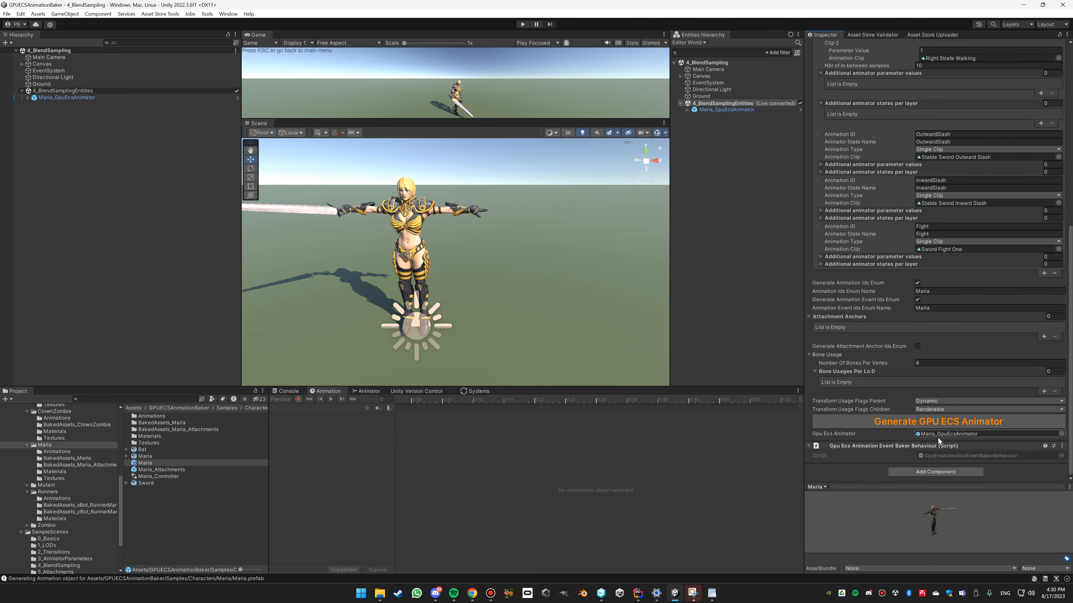
left_click(954, 434)
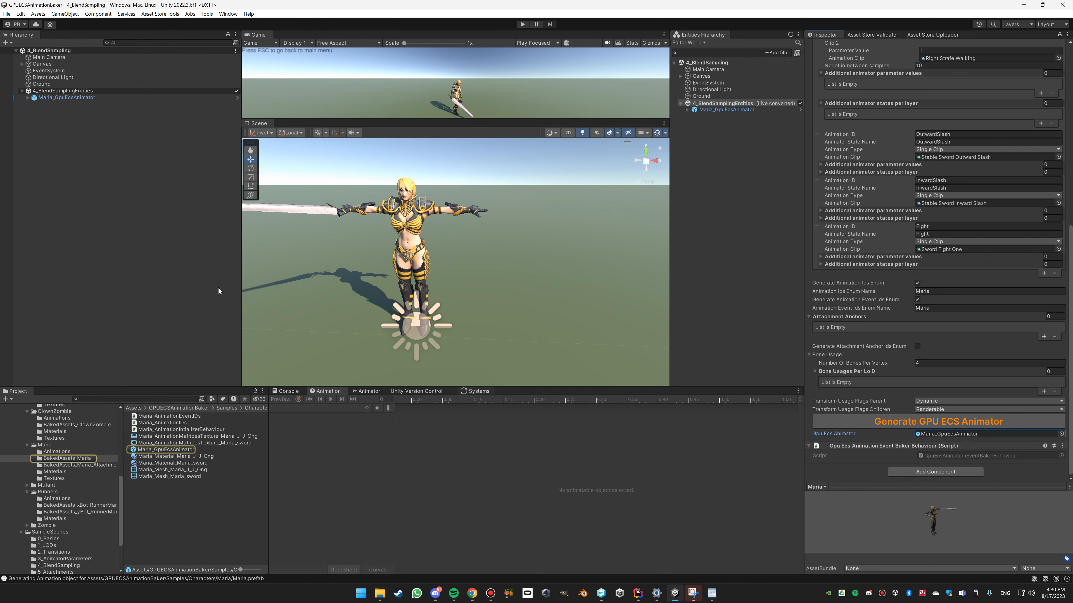
- Inspect Maria_GpuEcsAnimator in the scene, run play mode briefly to check the character's weapons, and stop it
left_click(80, 97)
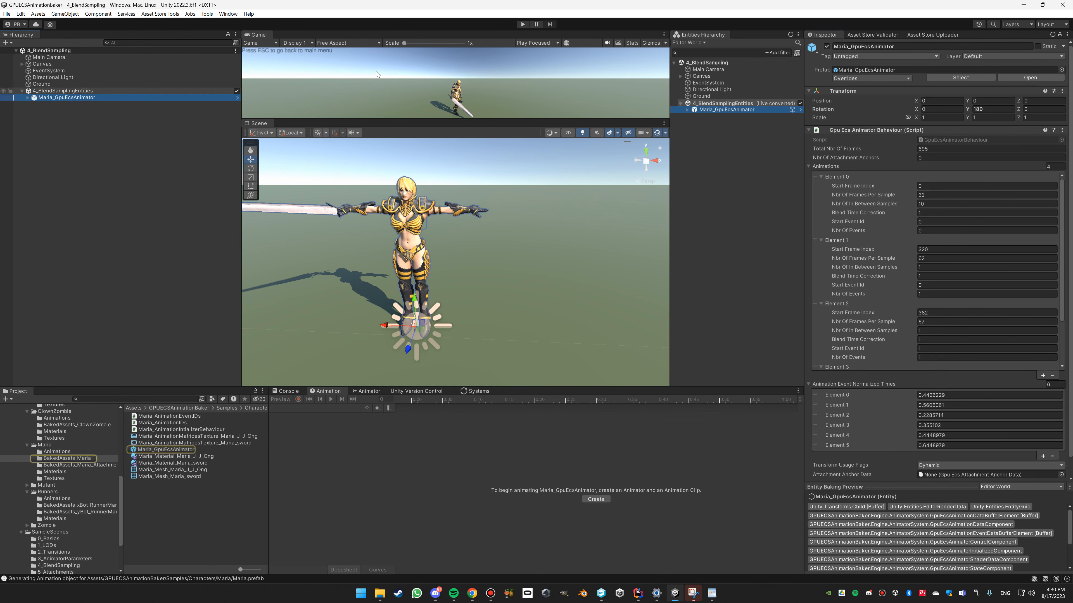
scroll(508, 196, "down", 7)
middle_click_drag(397, 206, 428, 215)
left_click(518, 24)
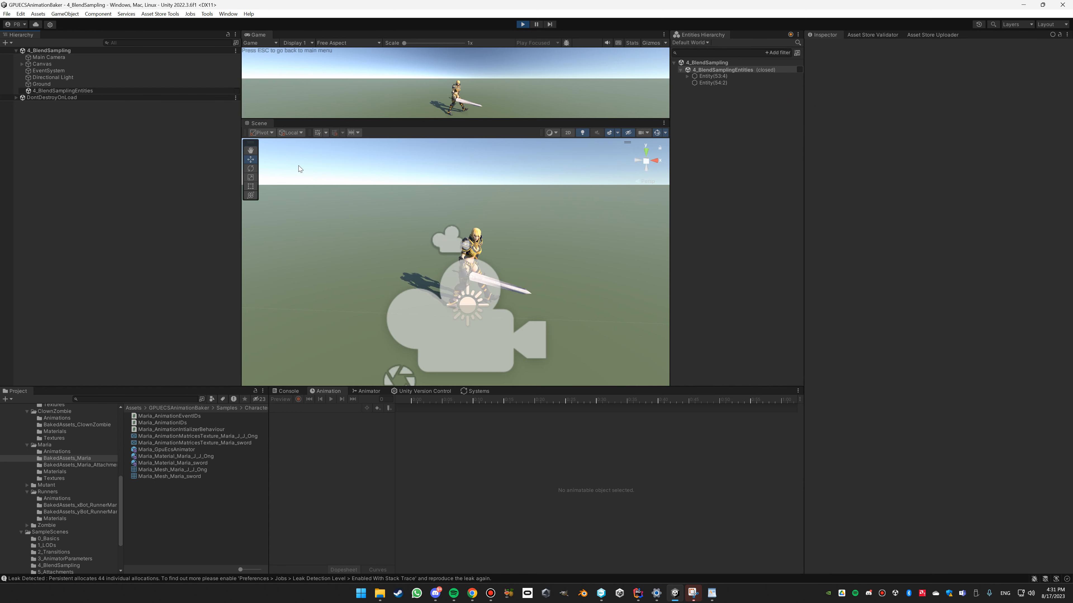
left_click(522, 24)
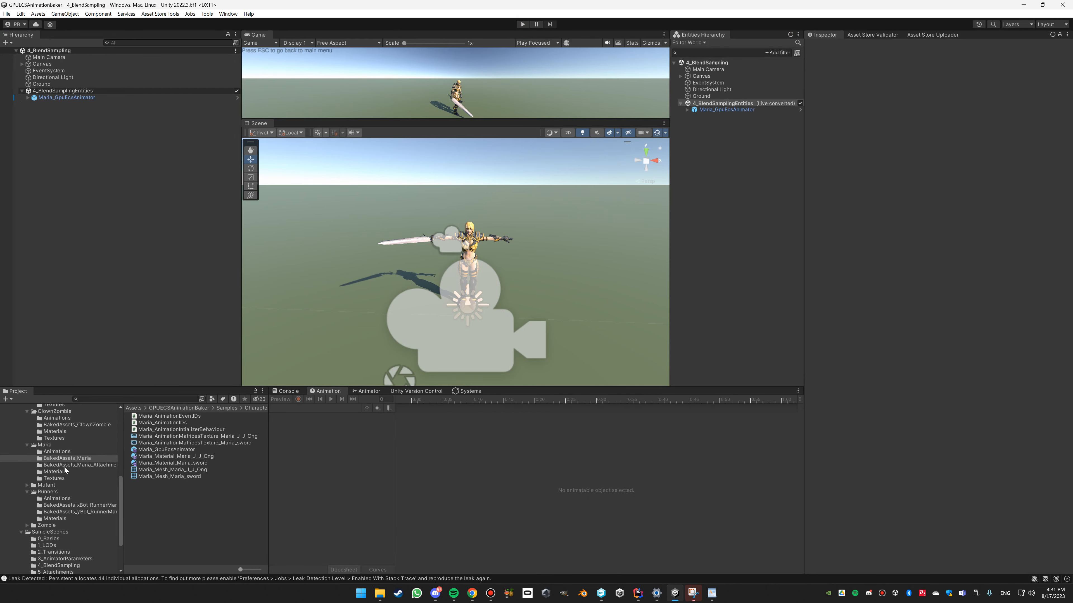
- Reopen the Maria prefab and create an empty child object named LeftHand under the mixamorig:LeftHand bone
left_click(45, 445)
left_click(144, 462)
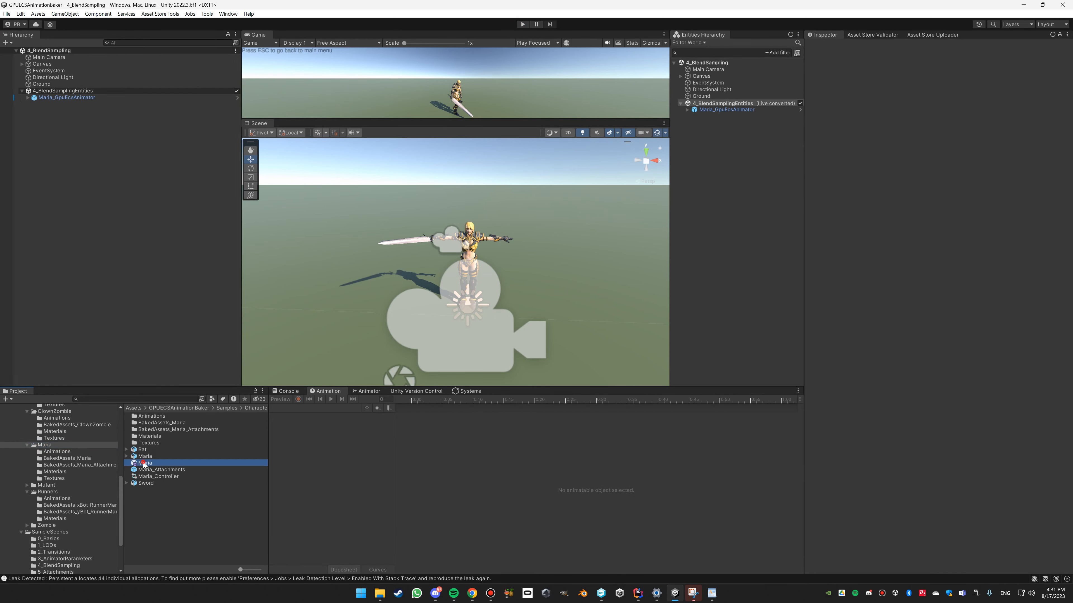
double_click(144, 463)
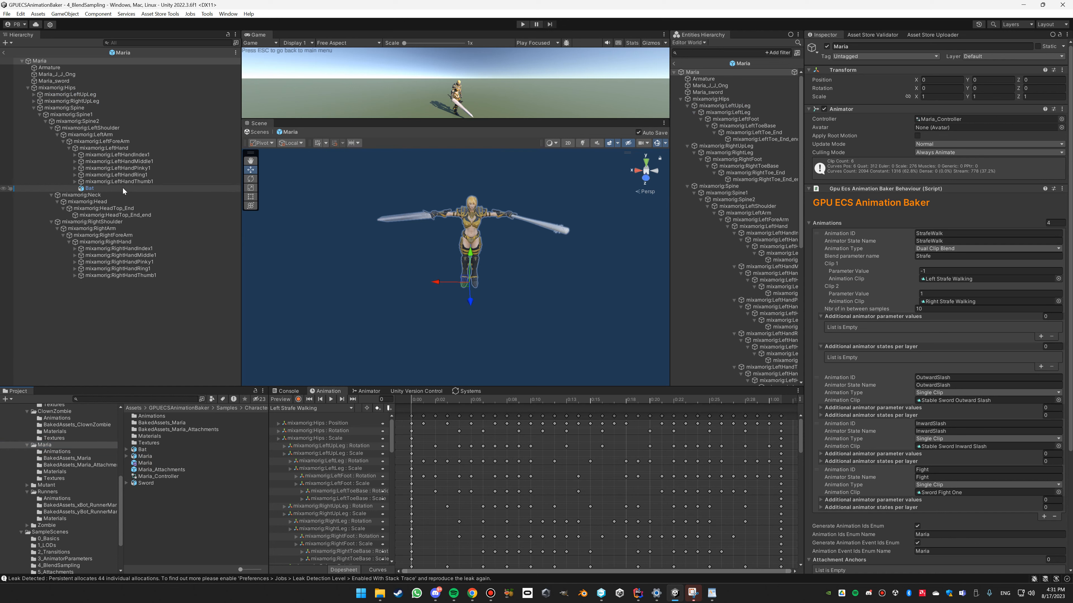
left_click(89, 188)
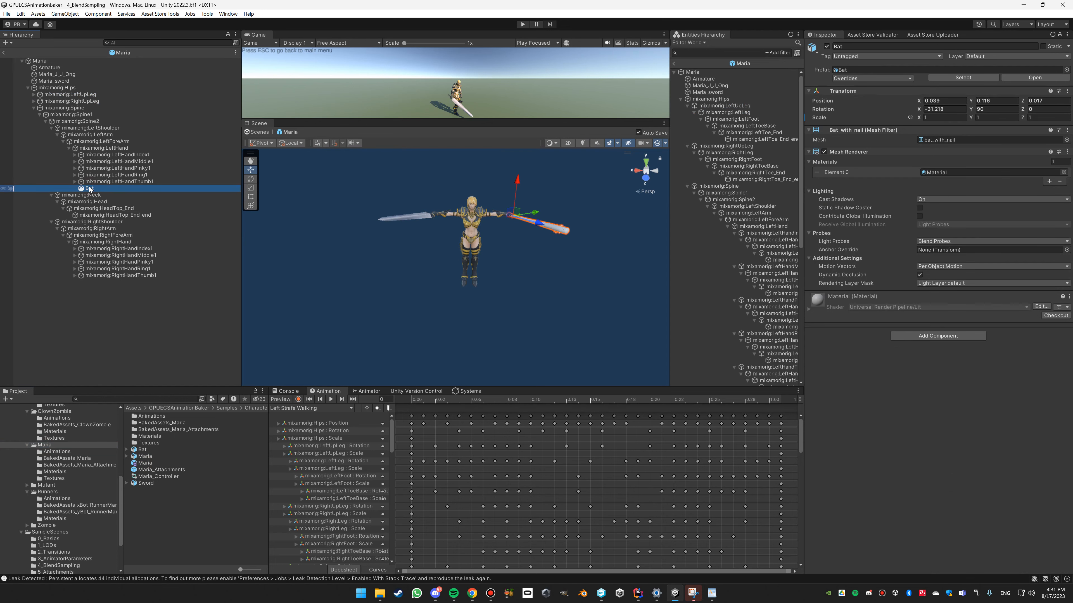
right_click(99, 148)
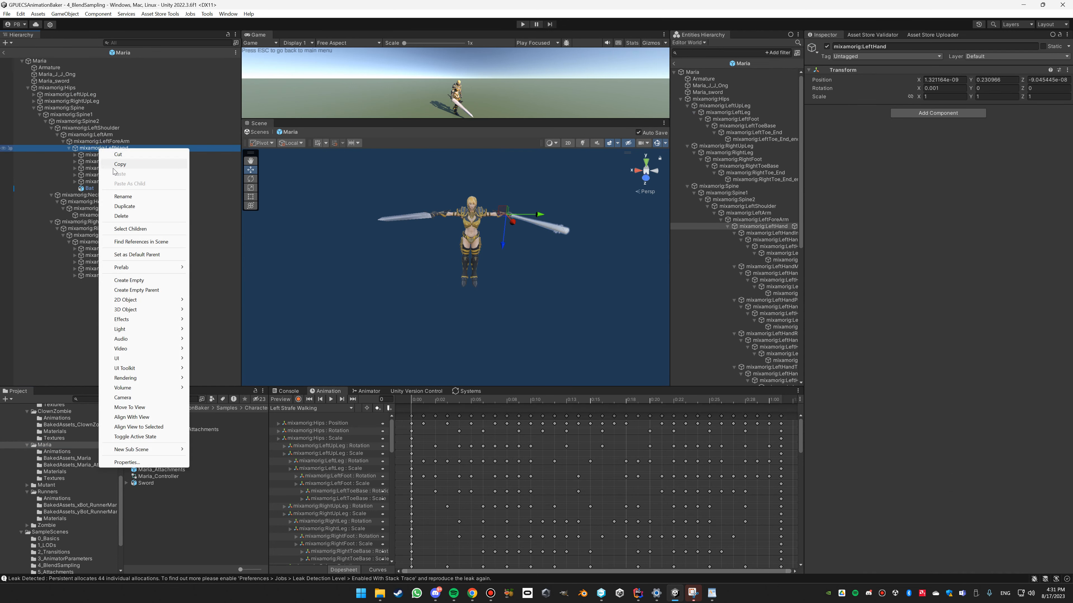
left_click(129, 280)
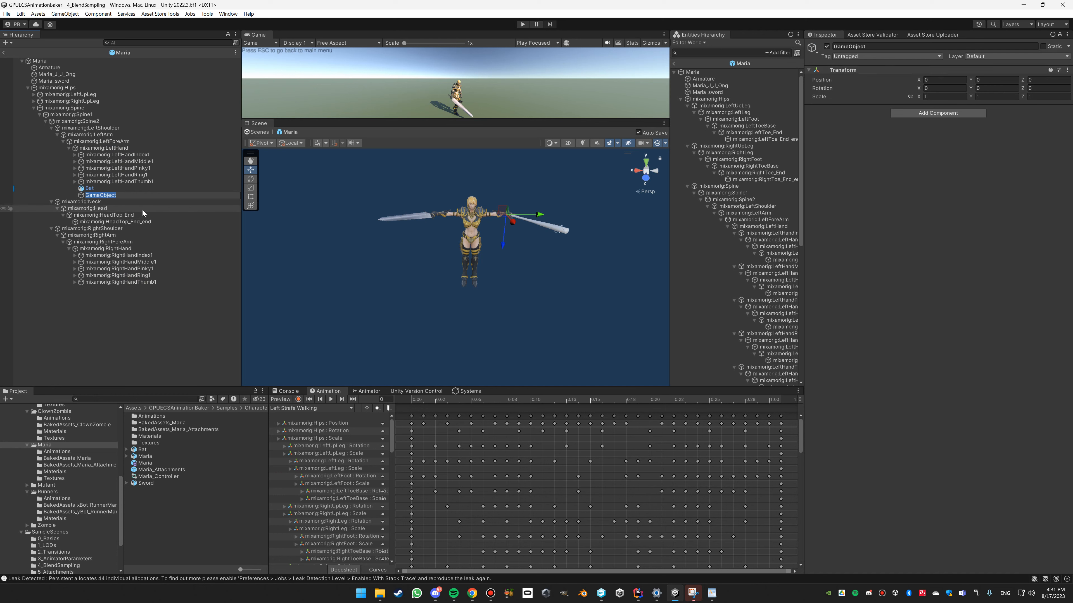
type("LeftHand")
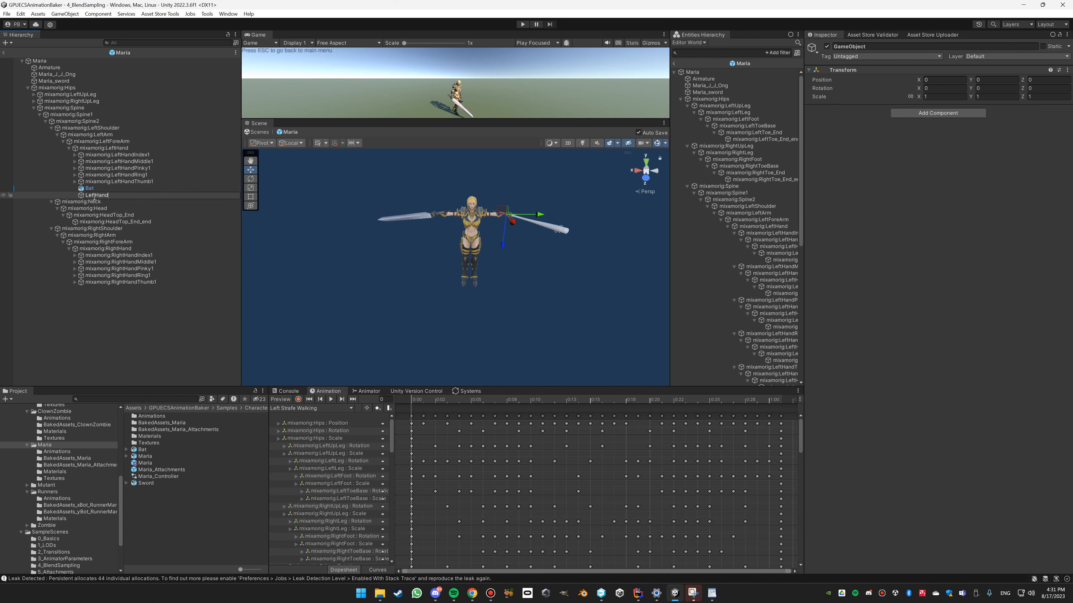
- Copy the Bat's transform component values onto the LeftHand object and make the Bat a child of LeftHand
left_click(112, 191)
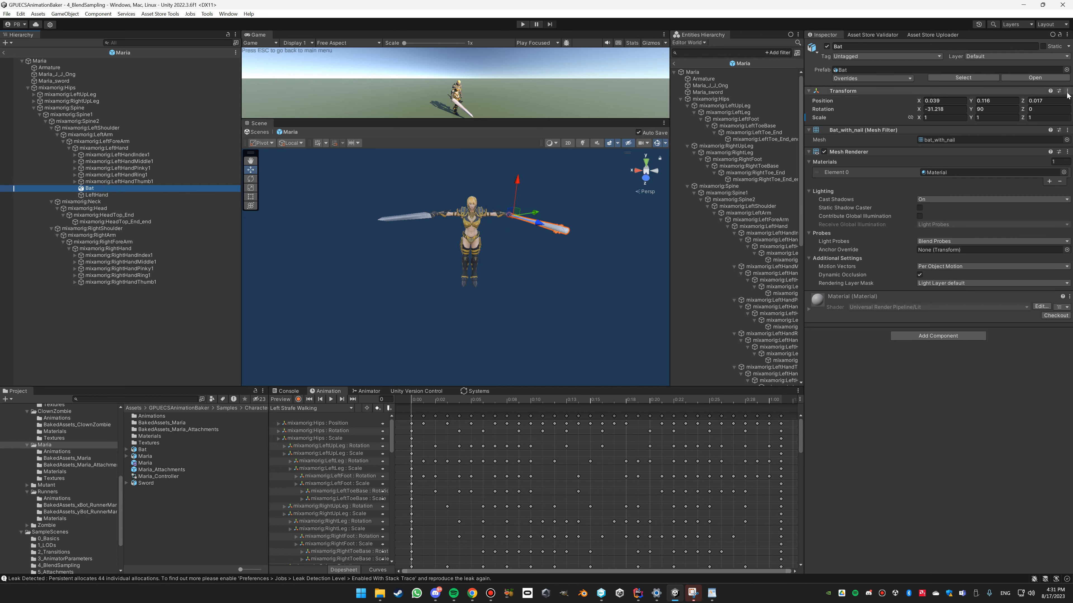
left_click(1067, 91)
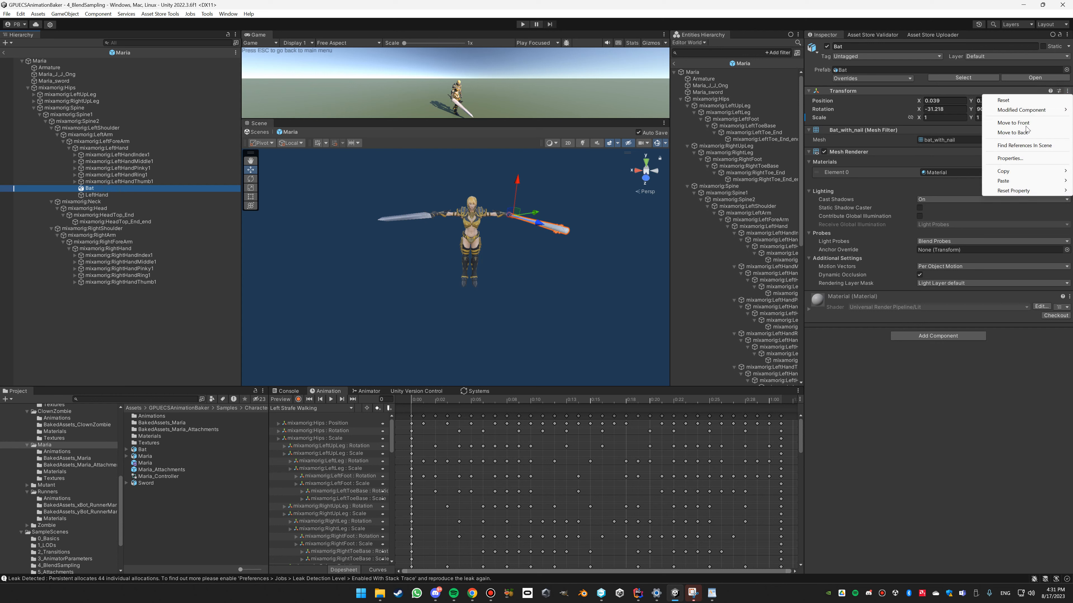
mouse_move(1022, 170)
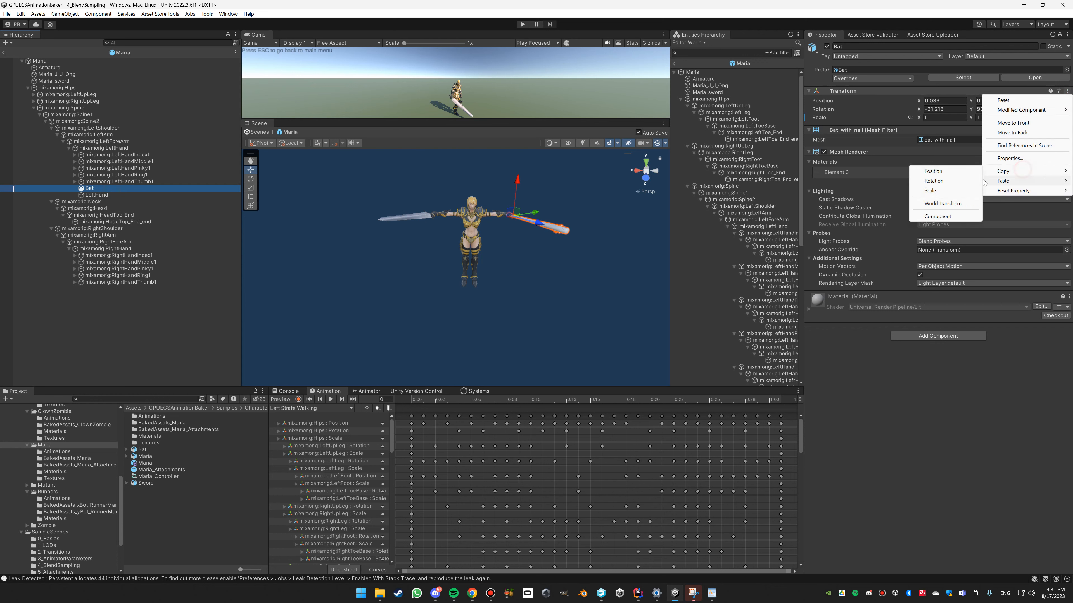
left_click(949, 217)
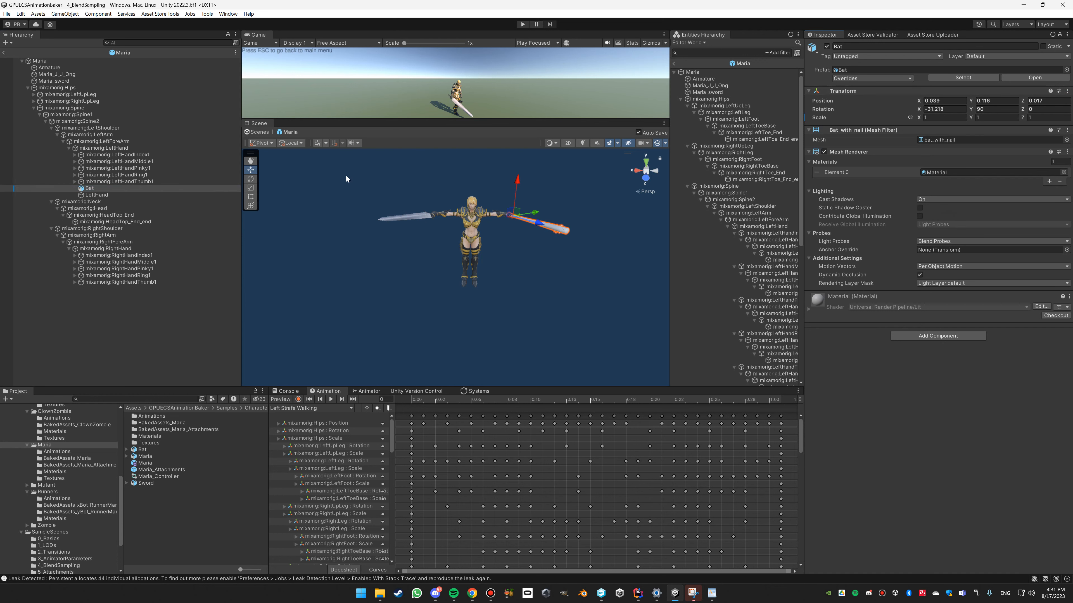
left_click(104, 194)
left_click(1067, 70)
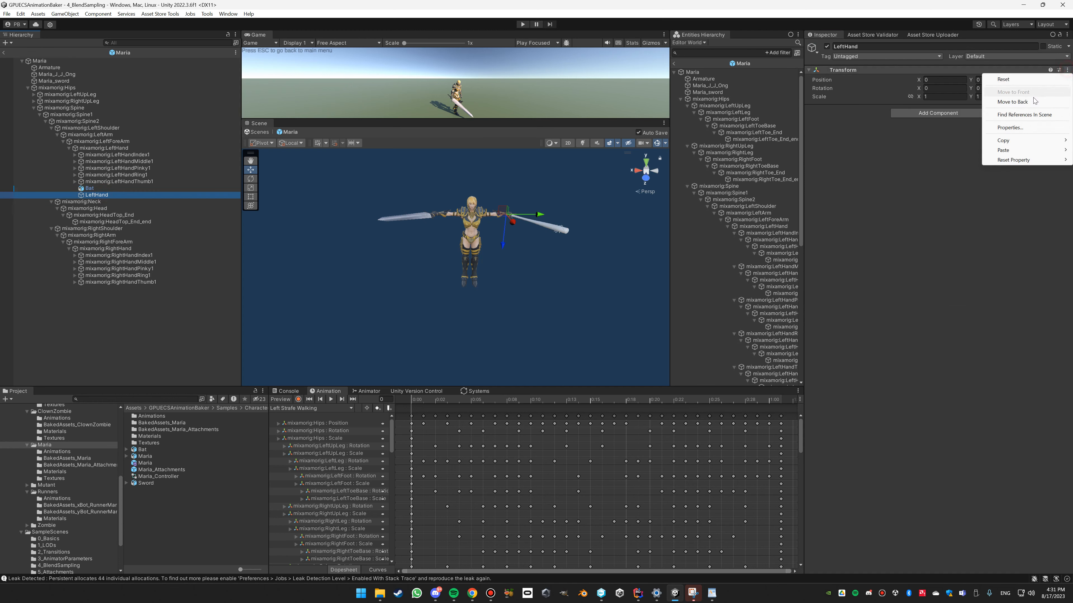
left_click(1012, 150)
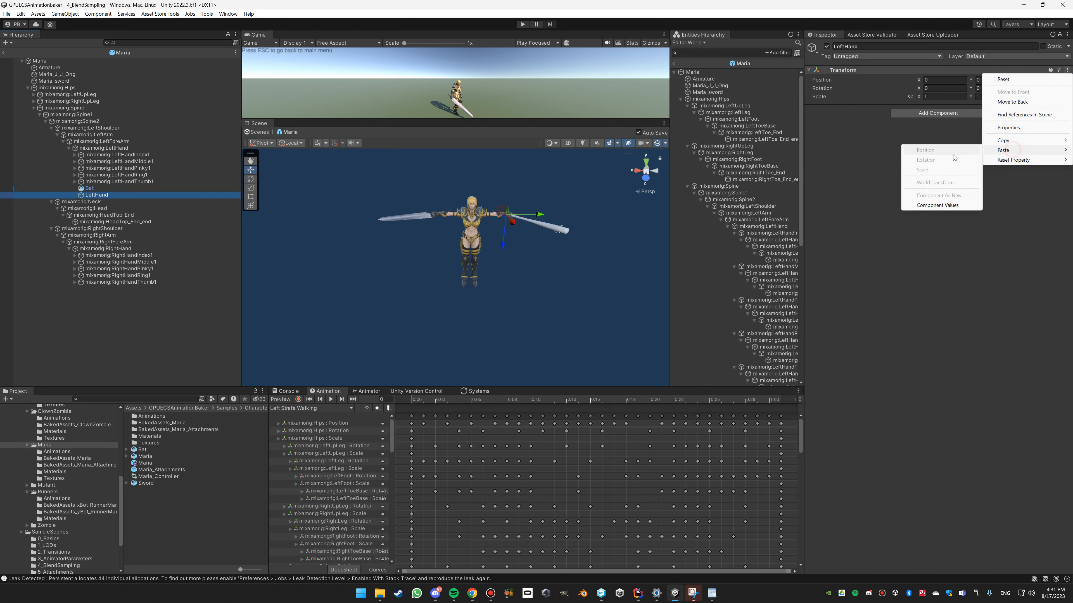
left_click(937, 205)
left_click_drag(82, 191, 94, 195)
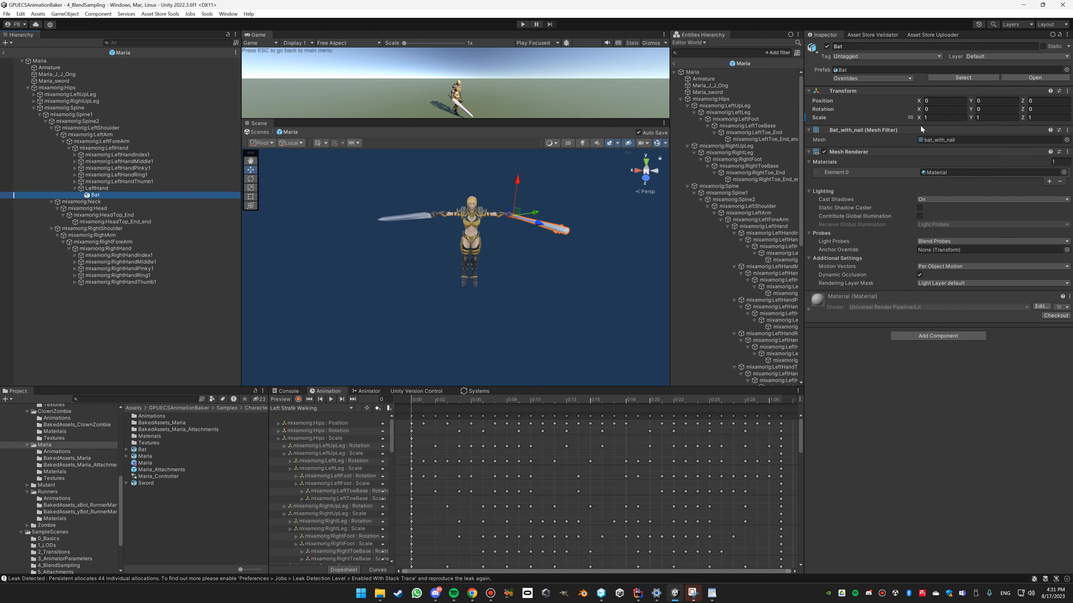
- Delete the Bat object from under the LeftHand object in the Maria prefab, keeping LeftHand
left_click(98, 189)
left_click(97, 196)
key("Delete")
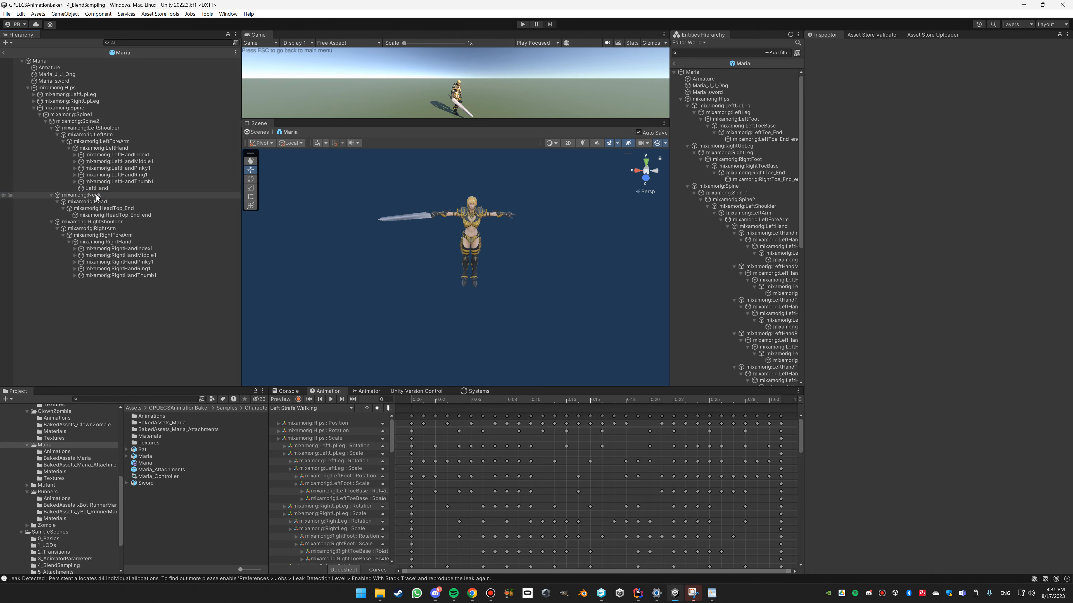
left_click(98, 188)
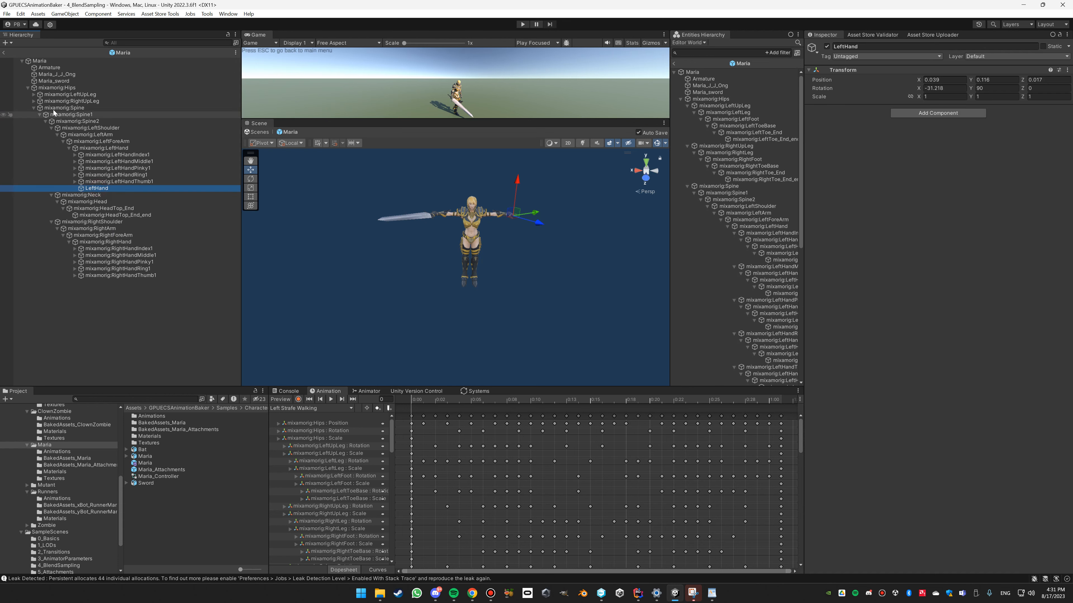
- Add an attachment anchor to the Maria root's GPU ECS Animation Baker, with the LeftHand object as its transform and LeftHand as its ID
left_click(39, 62)
scroll(849, 394, "down", 4)
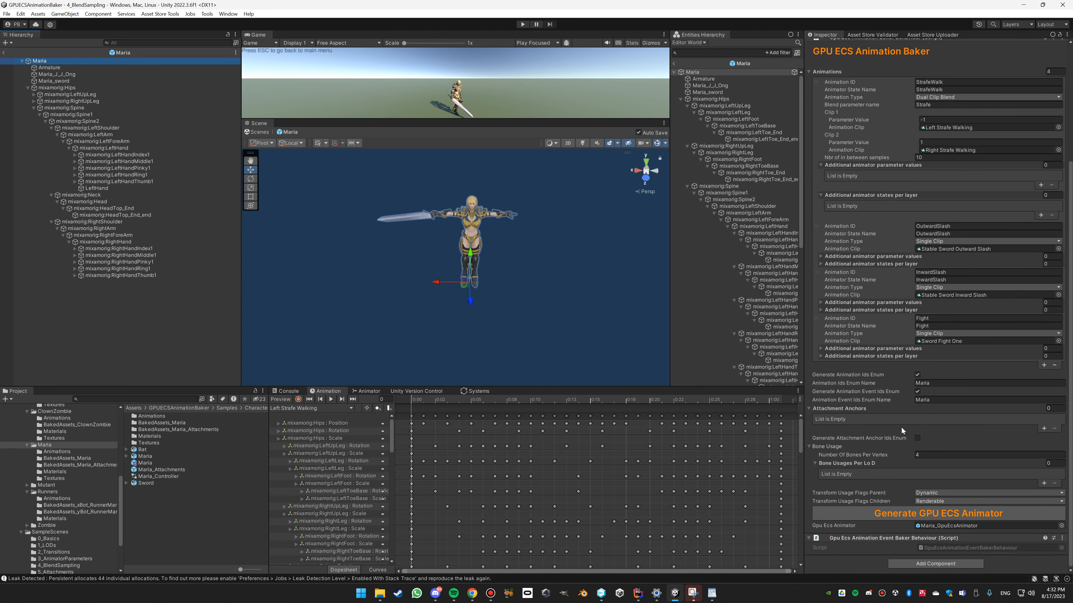
left_click(1044, 428)
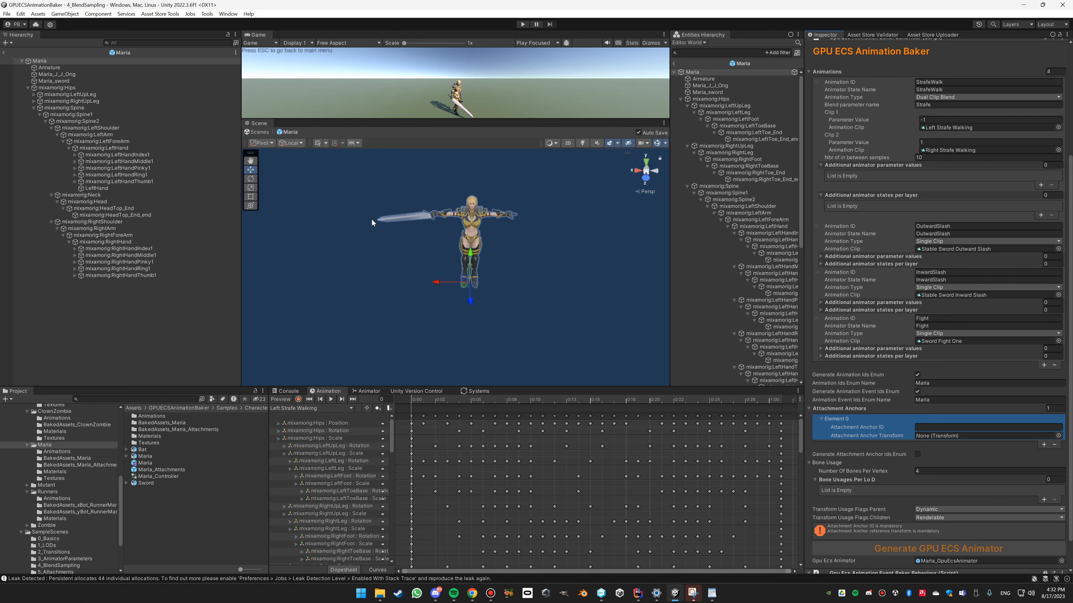
left_click_drag(97, 188, 933, 434)
left_click(931, 427)
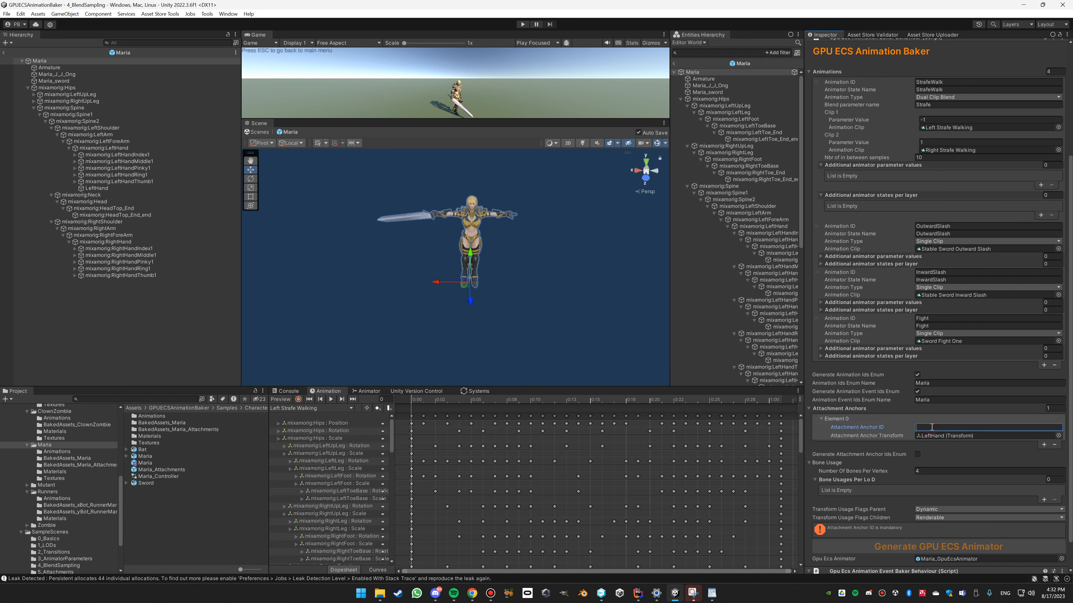
type("LeftHand")
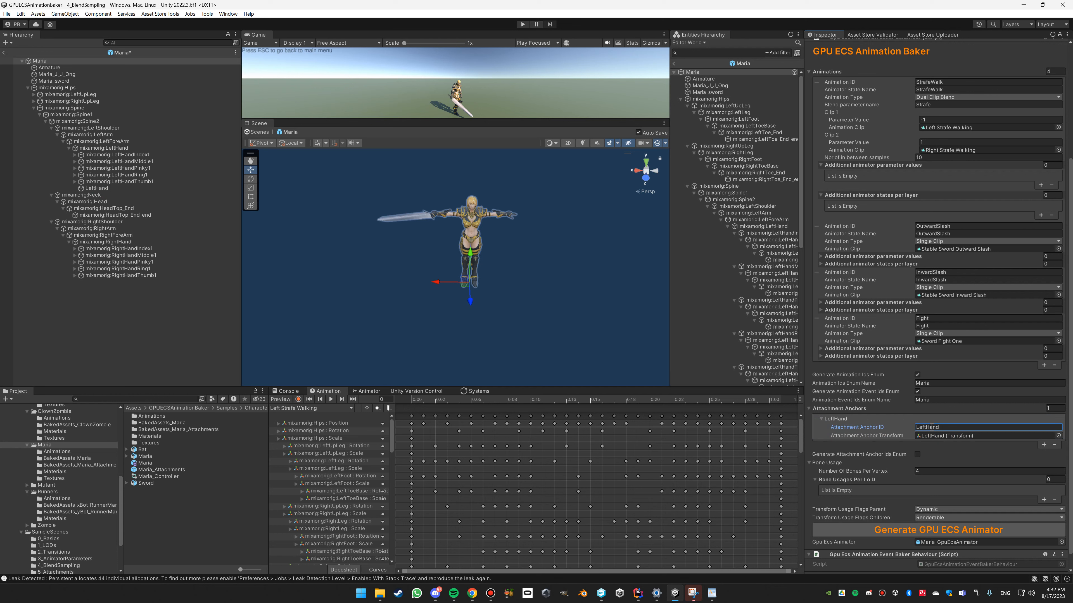
- Enable generation of the attachment anchor IDs enum and name the enum Maria
left_click(916, 453)
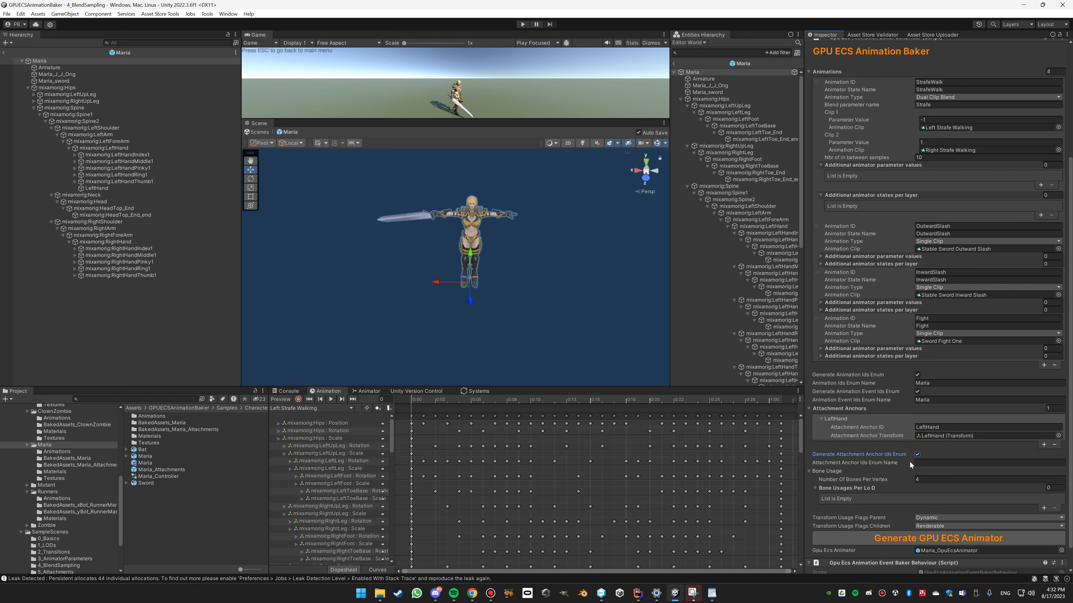
left_click(920, 463)
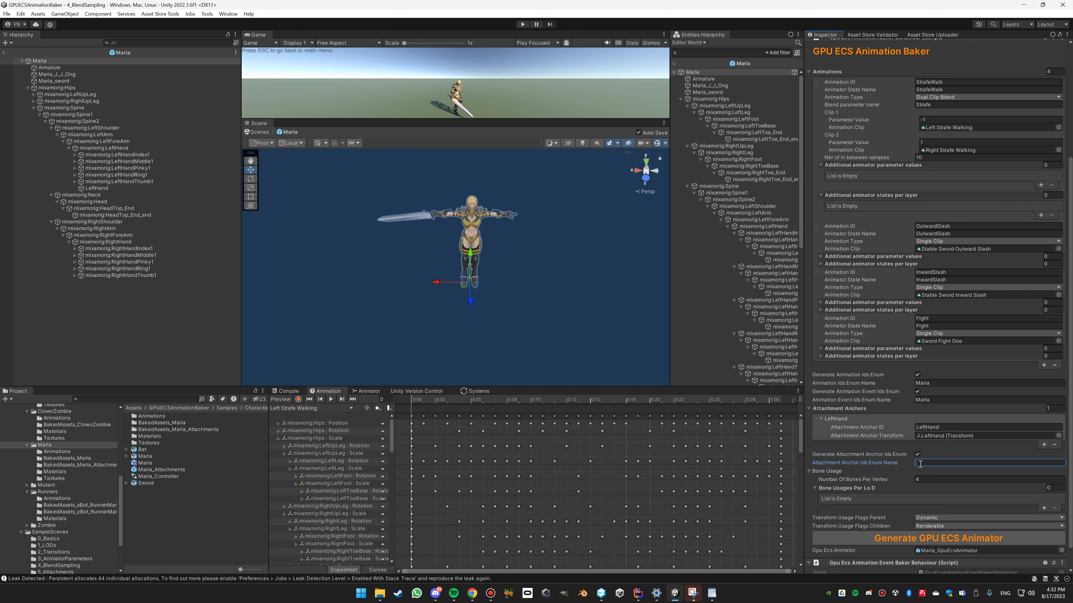
type("Maria")
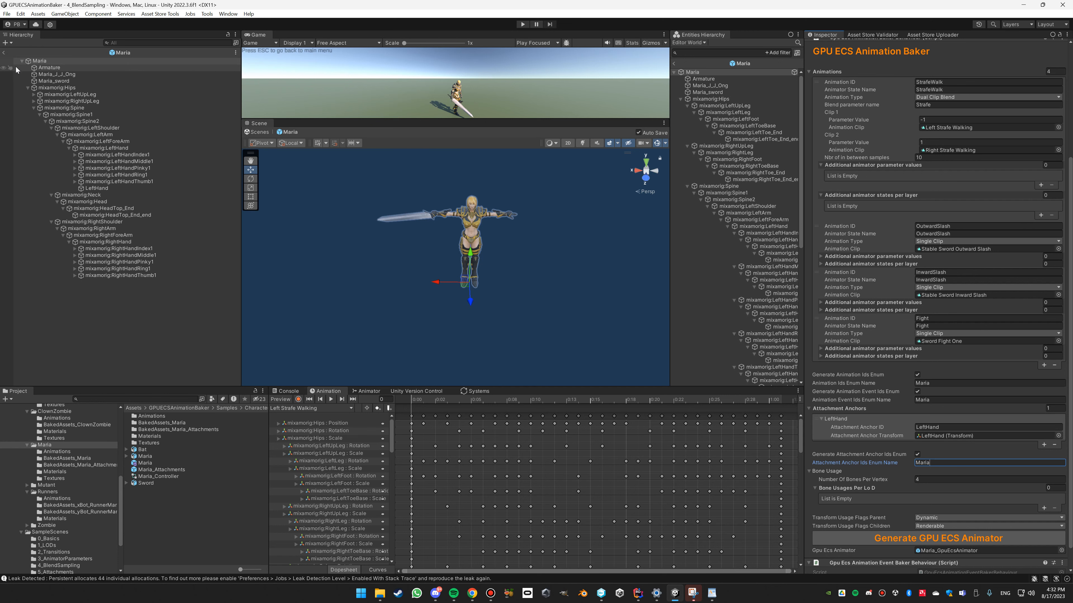
- Return to the 4_BlendSampling scene and regenerate the GPU ECS Animator from the Maria prefab asset
left_click(4, 52)
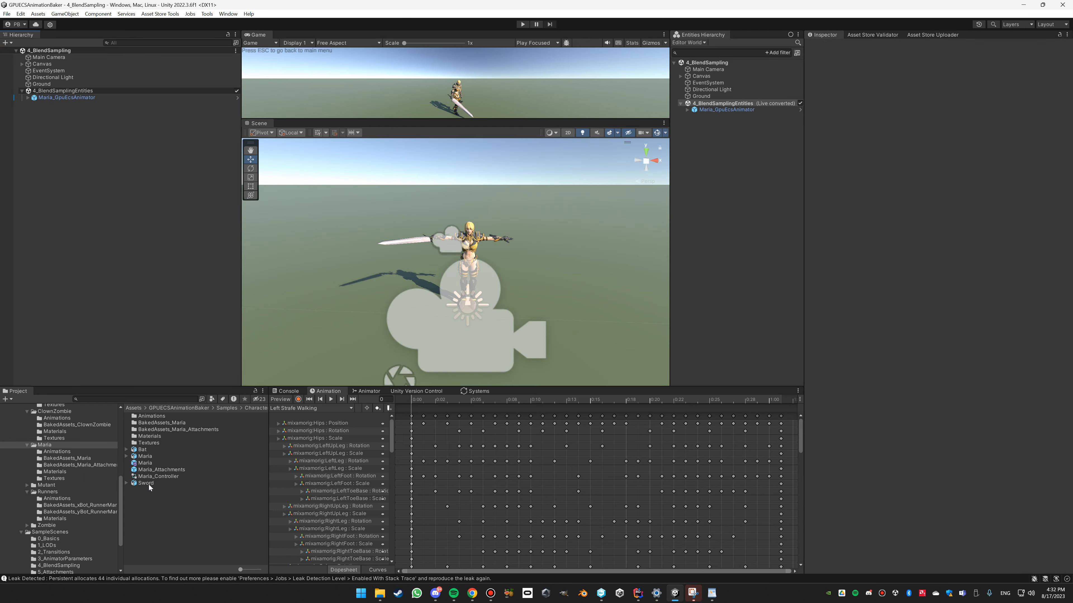
left_click(145, 463)
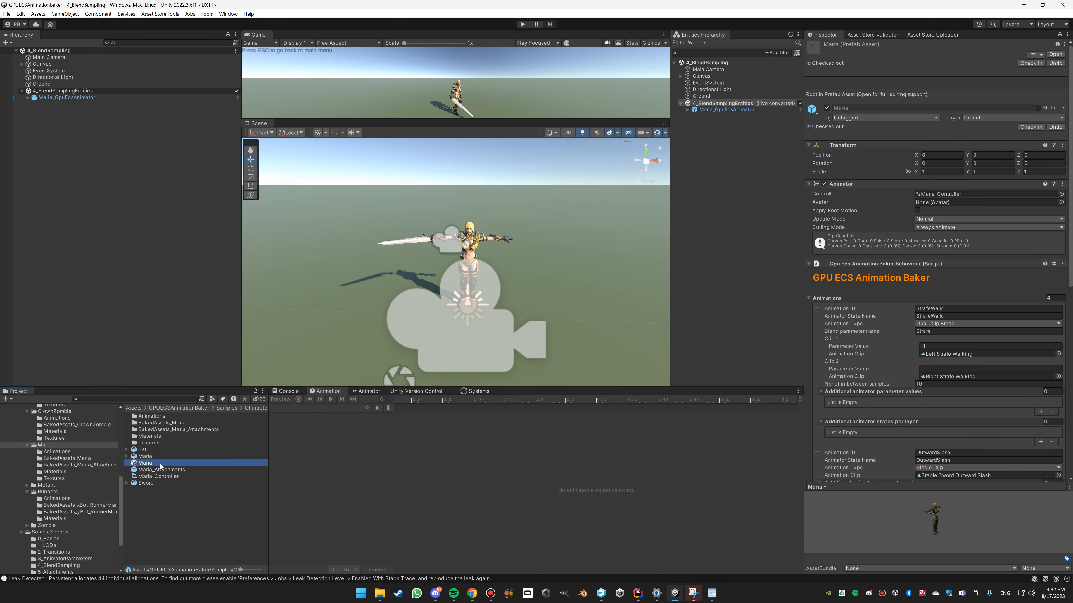
scroll(861, 384, "down", 10)
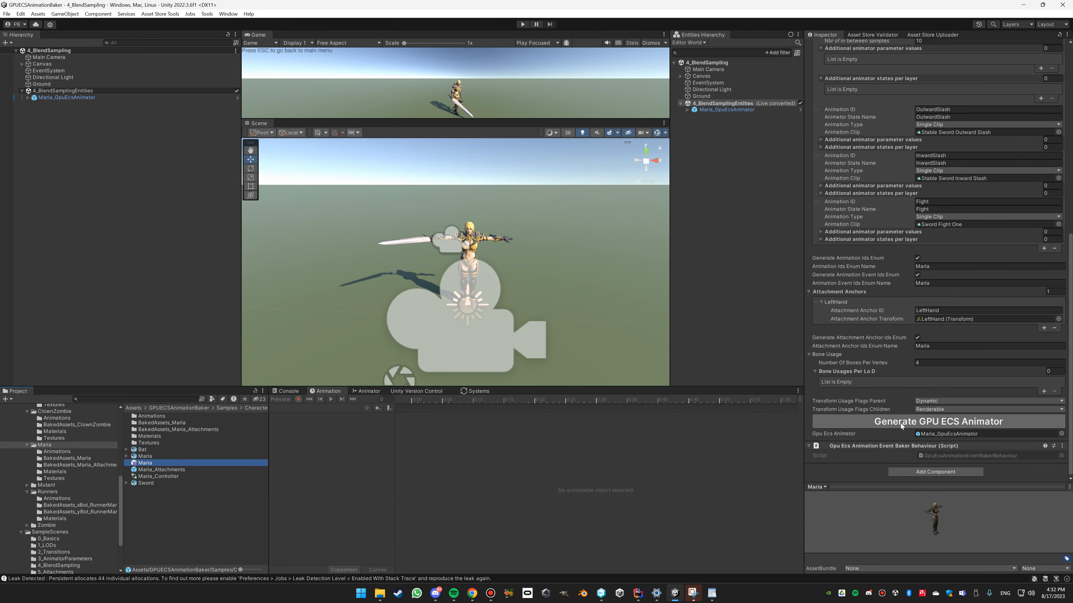
left_click(901, 424)
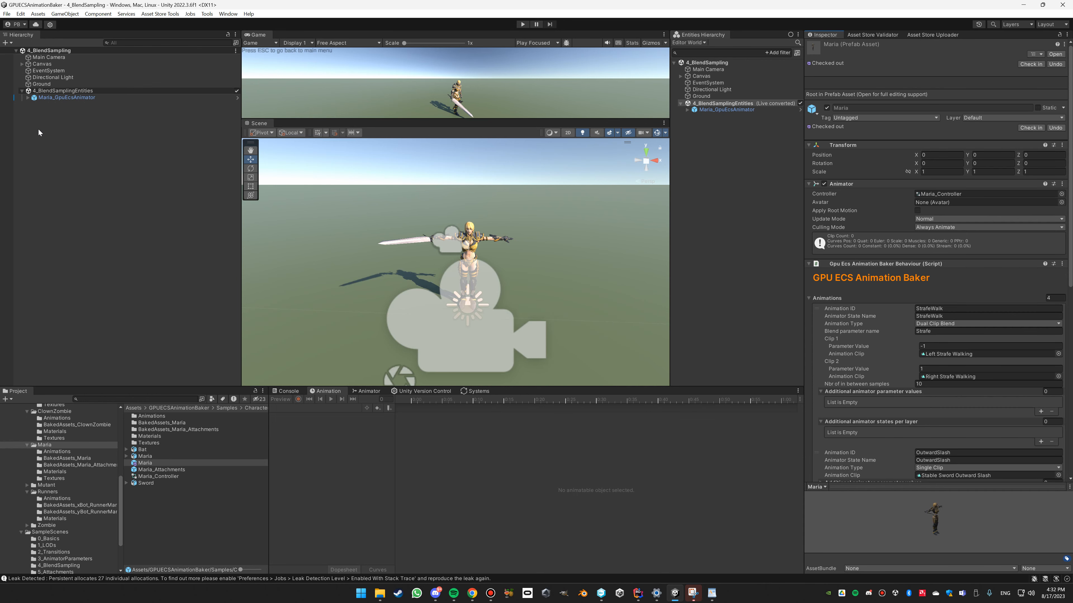
- Add the Bat model to the scene as a child of Maria_GpuEcsAnimator
left_click(28, 98)
left_click(27, 98)
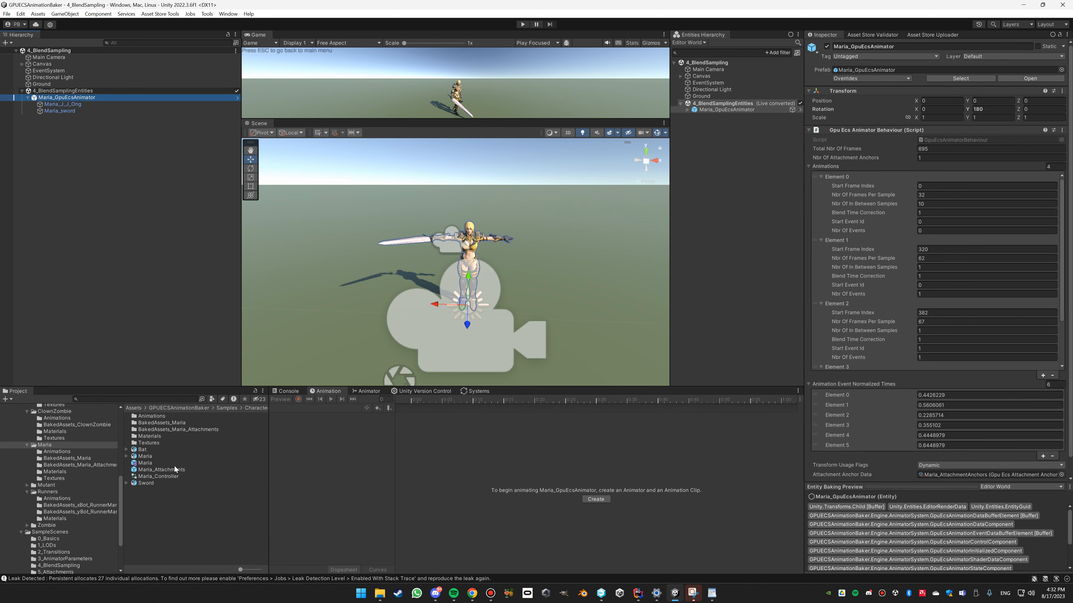
left_click_drag(143, 455, 102, 288)
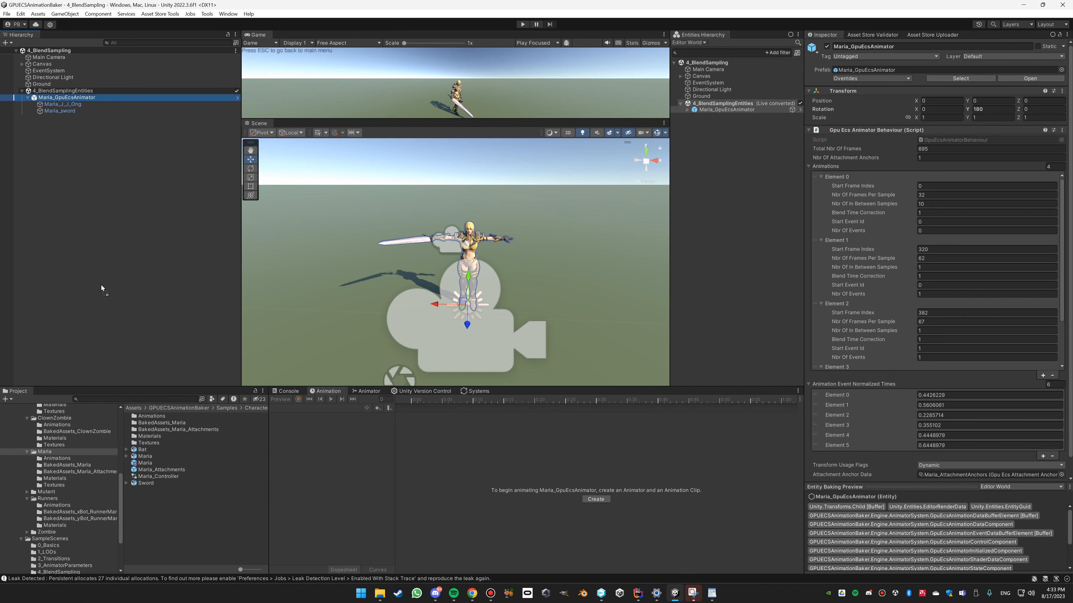
left_click_drag(70, 142, 75, 100)
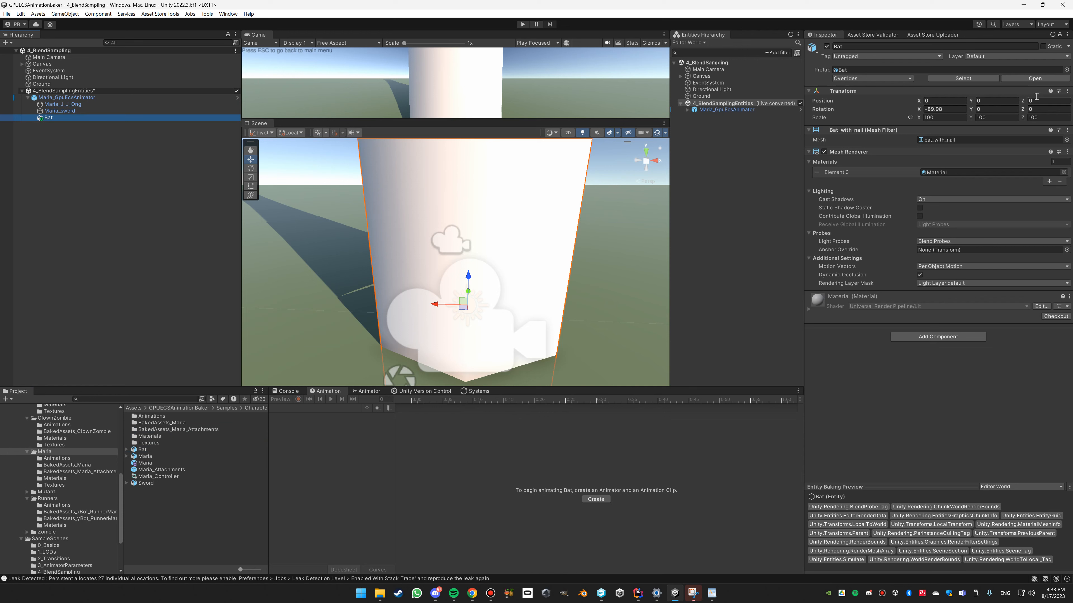
- Reset the Bat's transform and move it along the X axis to about 1.23
left_click(1067, 91)
left_click(1005, 98)
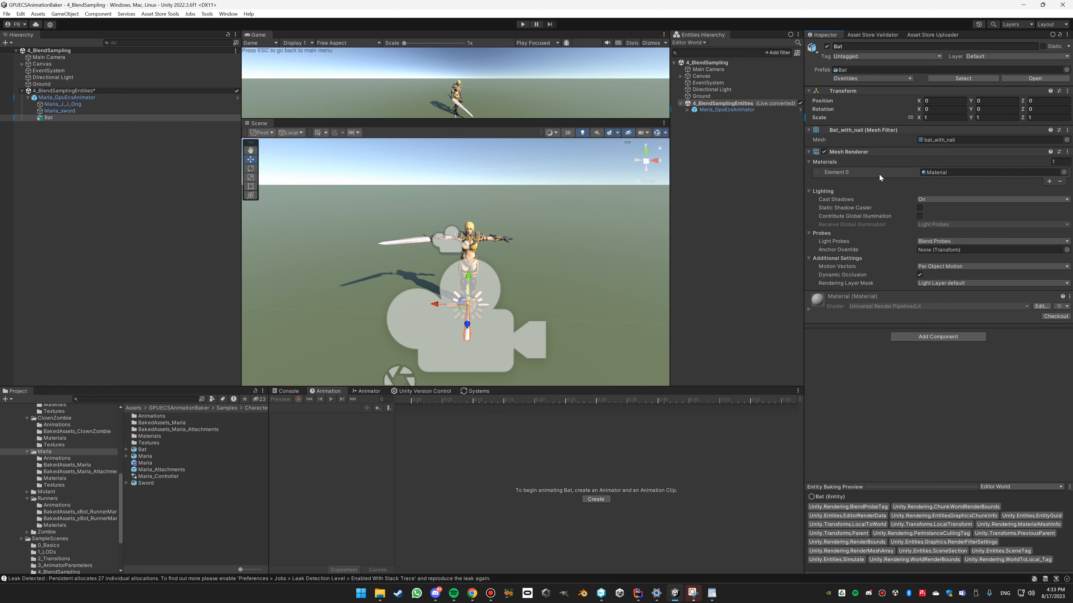
left_click_drag(431, 307, 382, 305)
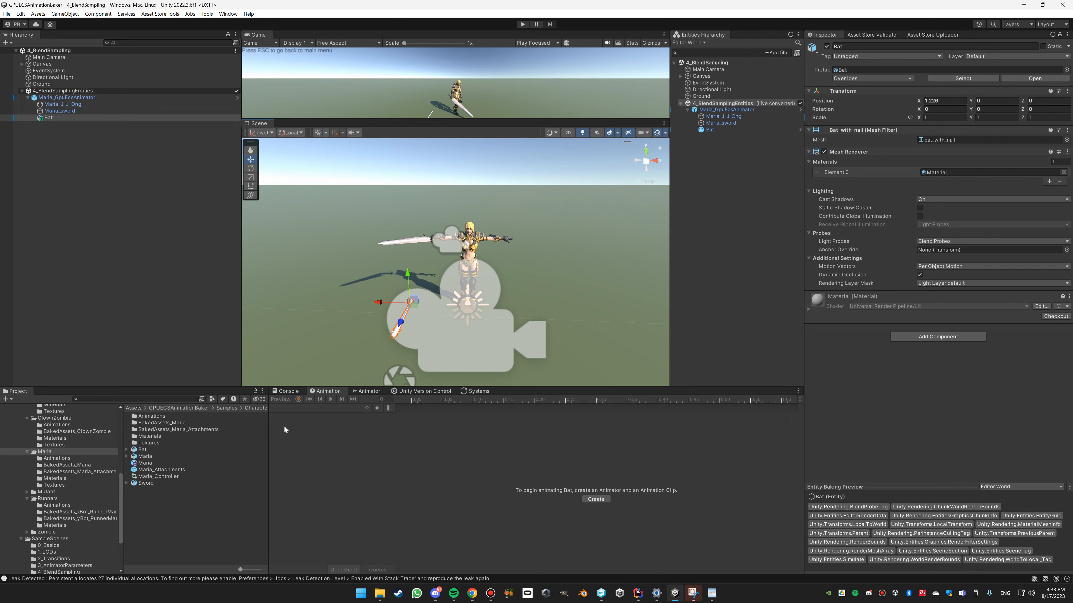
- Inspect the generated Maria_AttachmentAnchorIDs and Maria_AttachmentInitializerBehaviour scripts in the BakedAssets_Maria folder
left_click(79, 466)
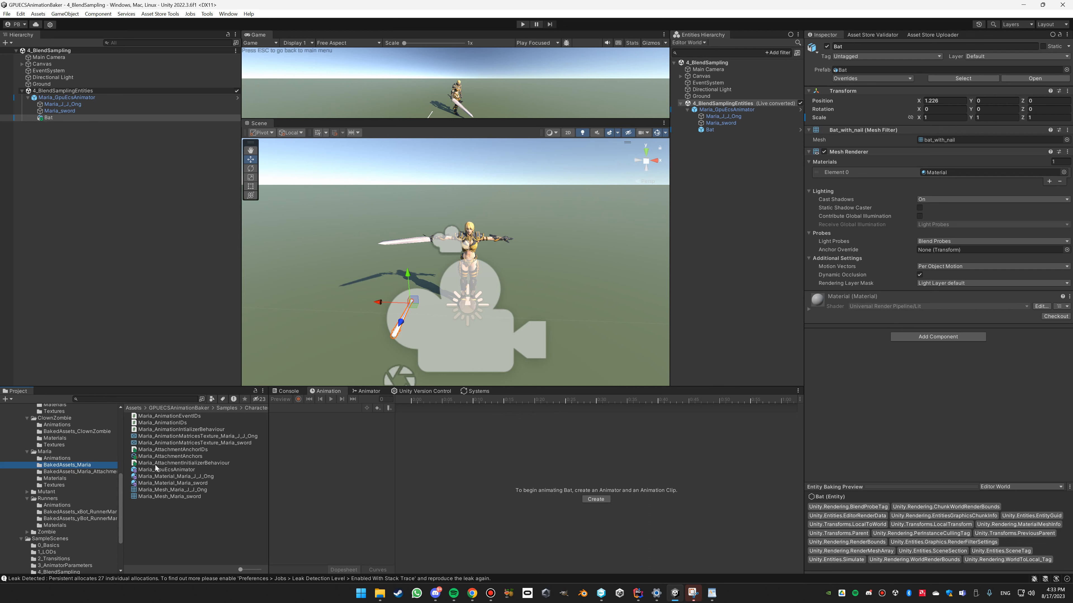
left_click(195, 449)
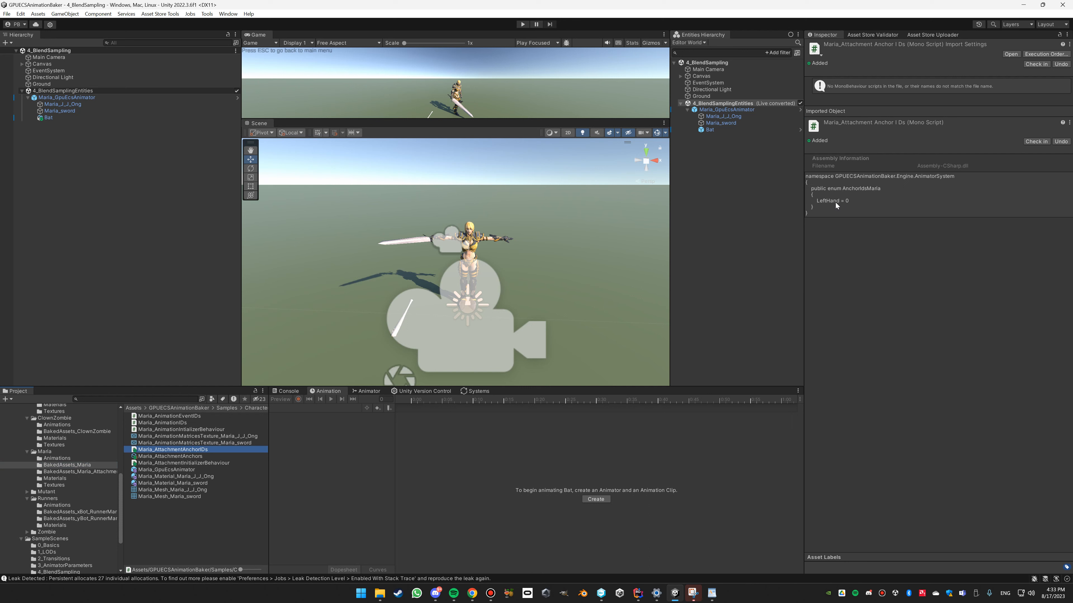
left_click(191, 464)
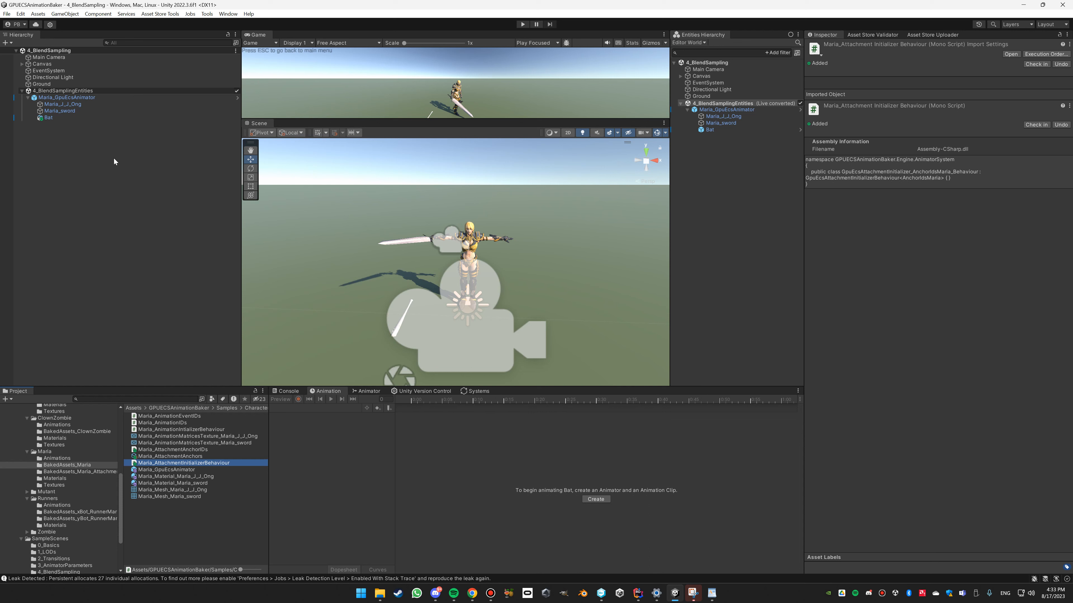
- Add Maria_AttachmentInitializerBehaviour to the scene's Bat with Left Hand as its attachment anchor ID, and save the scene
left_click(63, 118)
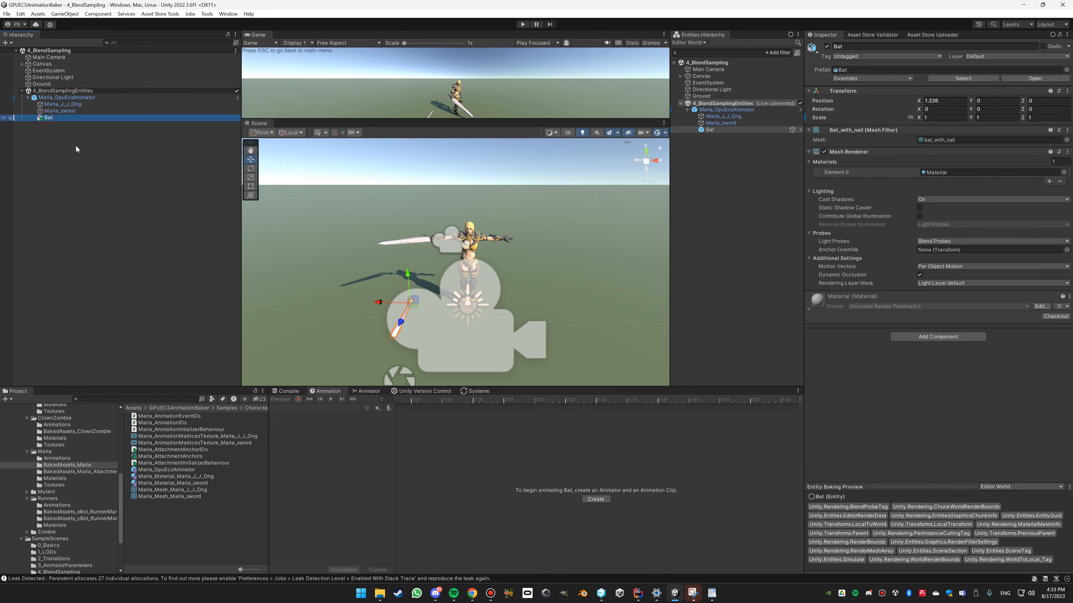
left_click_drag(173, 464, 929, 362)
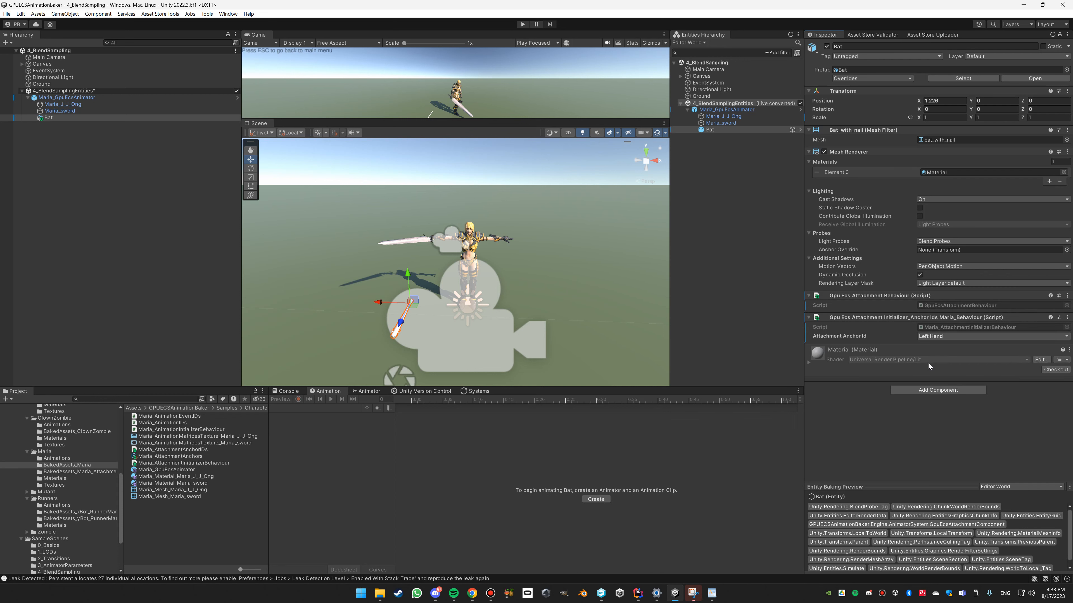
left_click(931, 337)
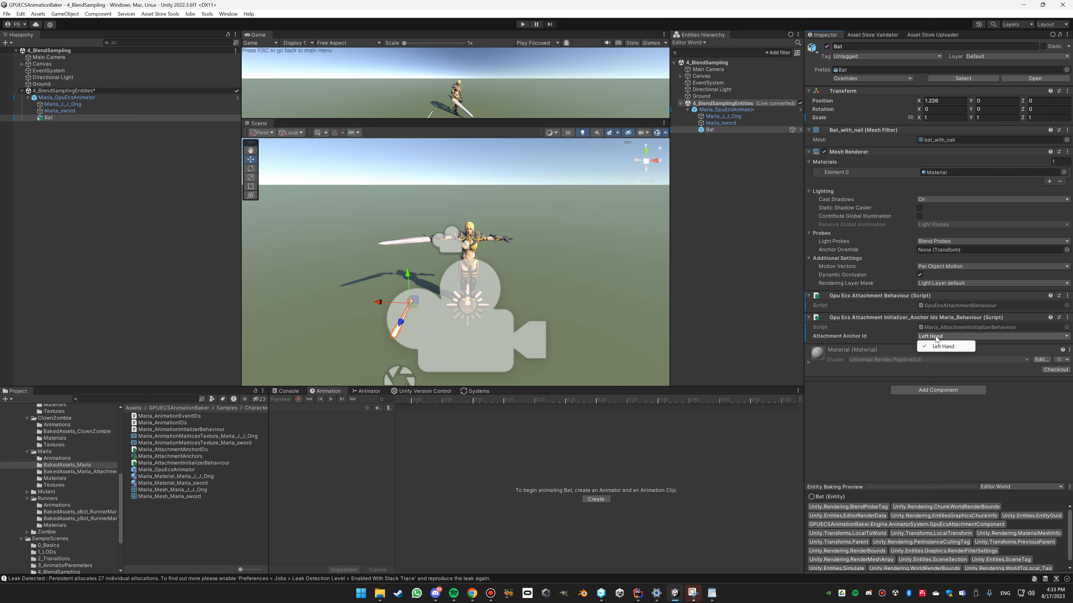
left_click(934, 347)
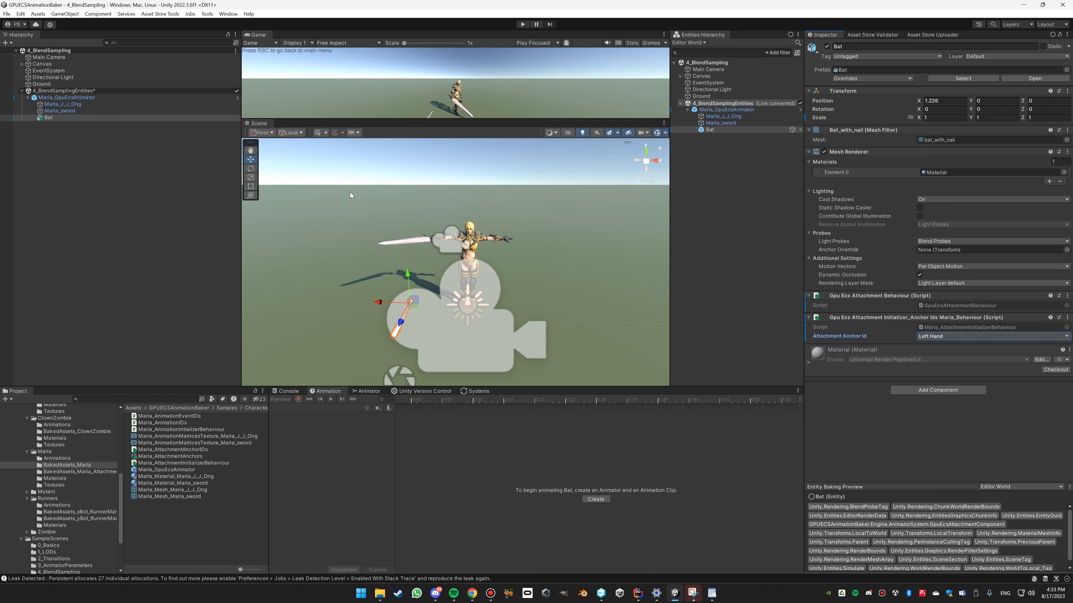
key("ctrl+s")
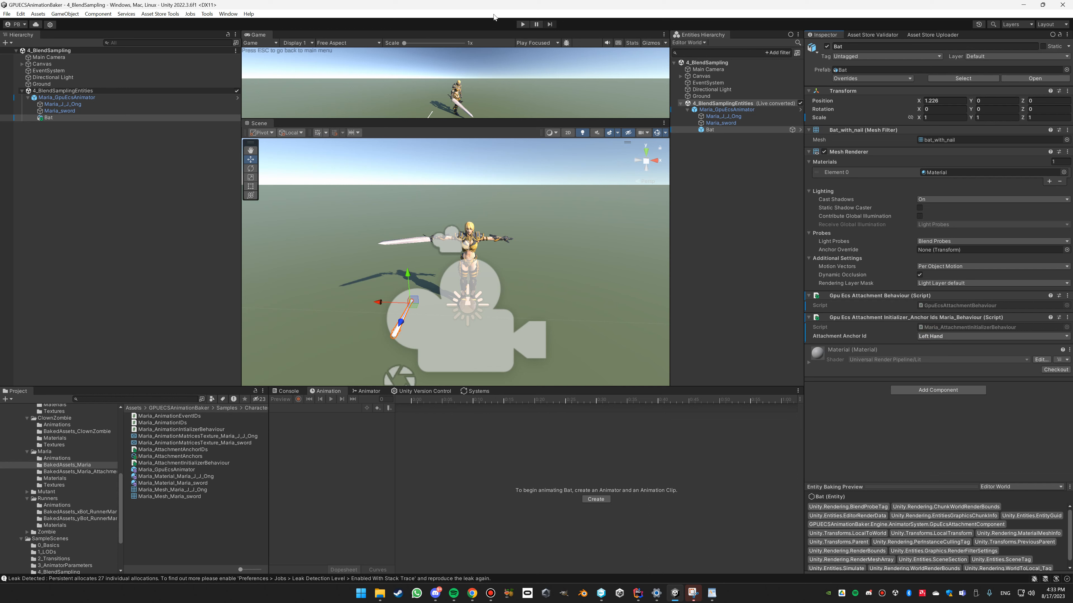
- Run play mode with the 4_BlendSamplingEntities subscene closed, and enlarge the game view to watch the character
left_click(522, 24)
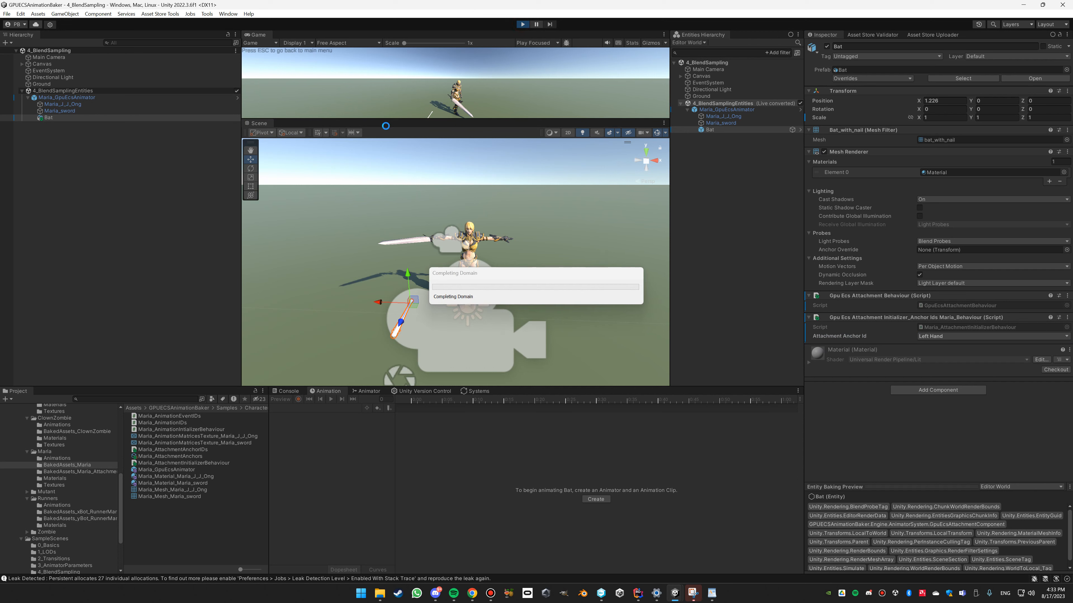
left_click(236, 91)
left_click_drag(382, 121, 401, 163)
scroll(475, 309, "up", 6)
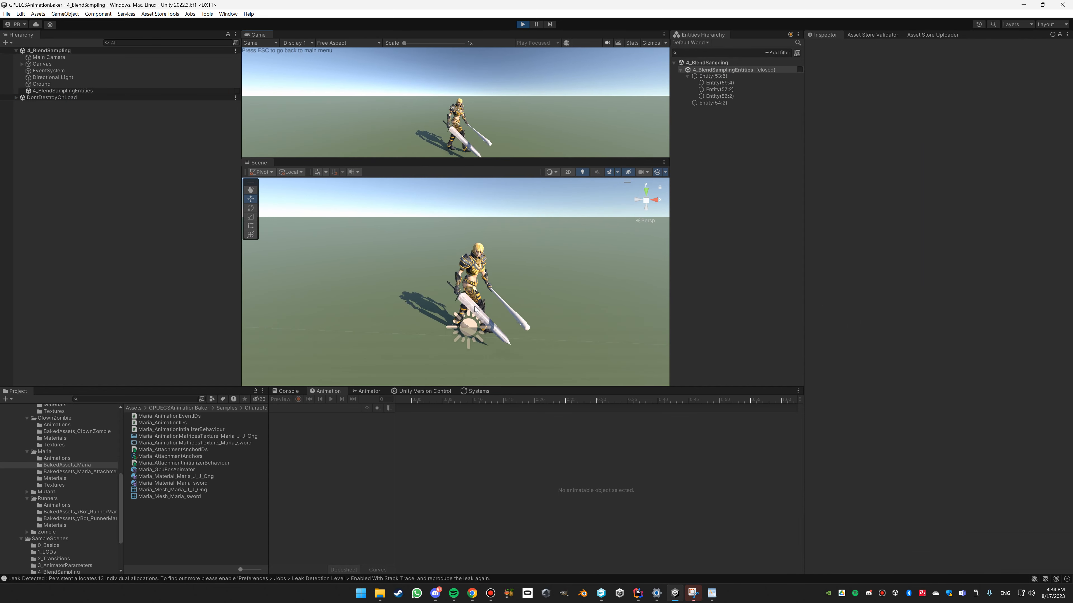
- Examine the animator's child entities during play mode to identify the sword, the body mesh and the attached bat with its attachment component
left_click(720, 84)
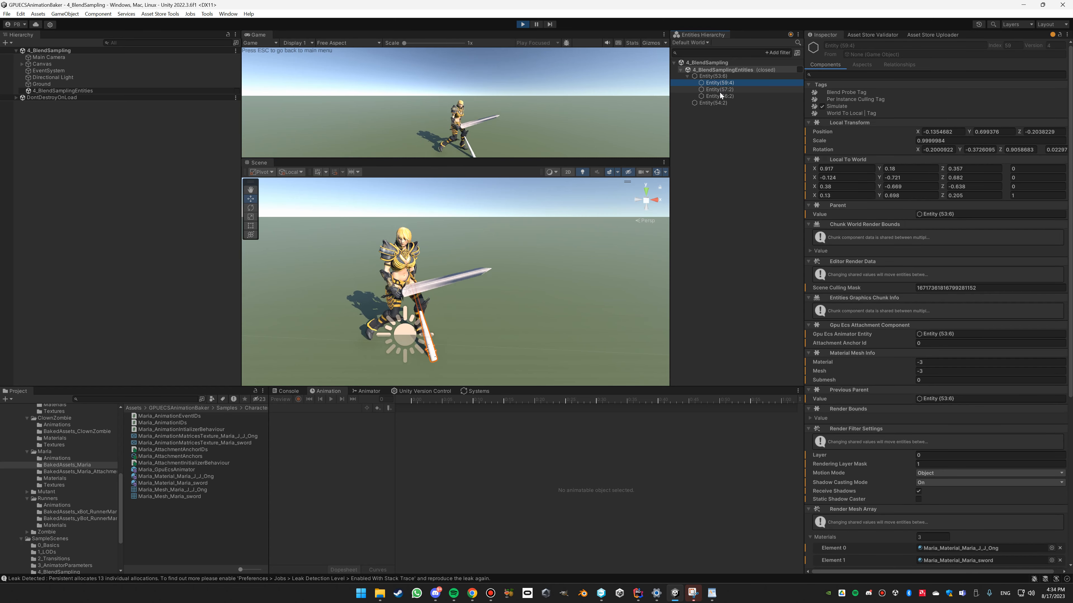
left_click(720, 89)
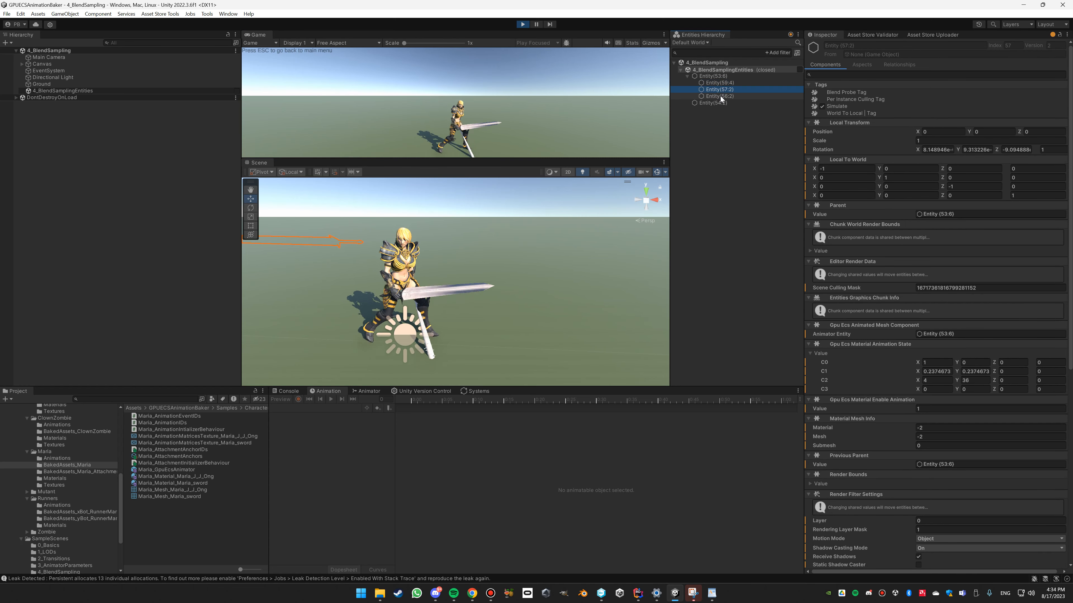
middle_click_drag(571, 298, 588, 300)
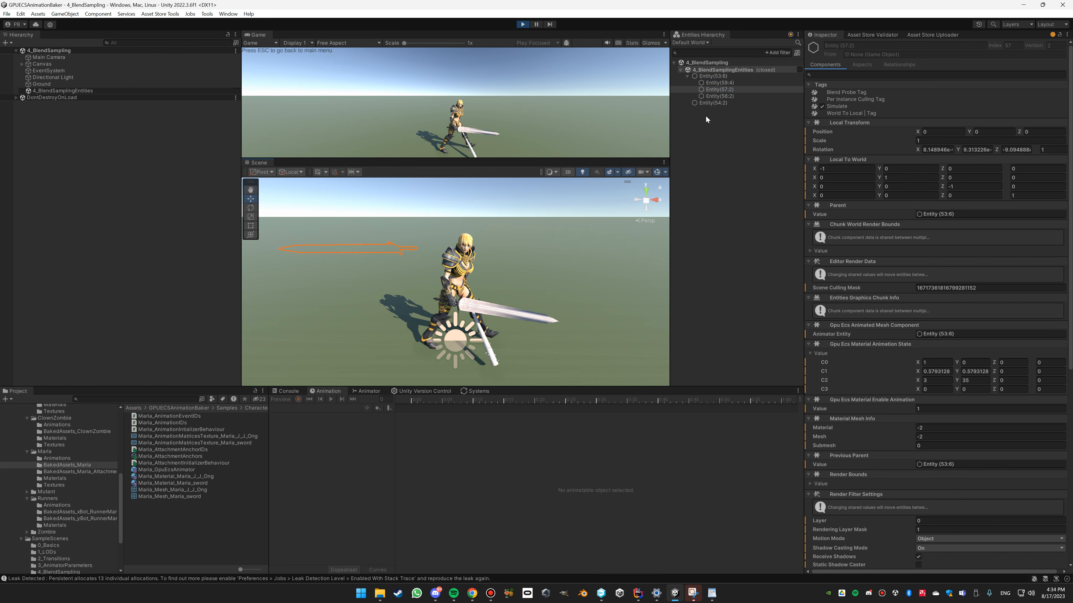
left_click(718, 95)
left_click(721, 90)
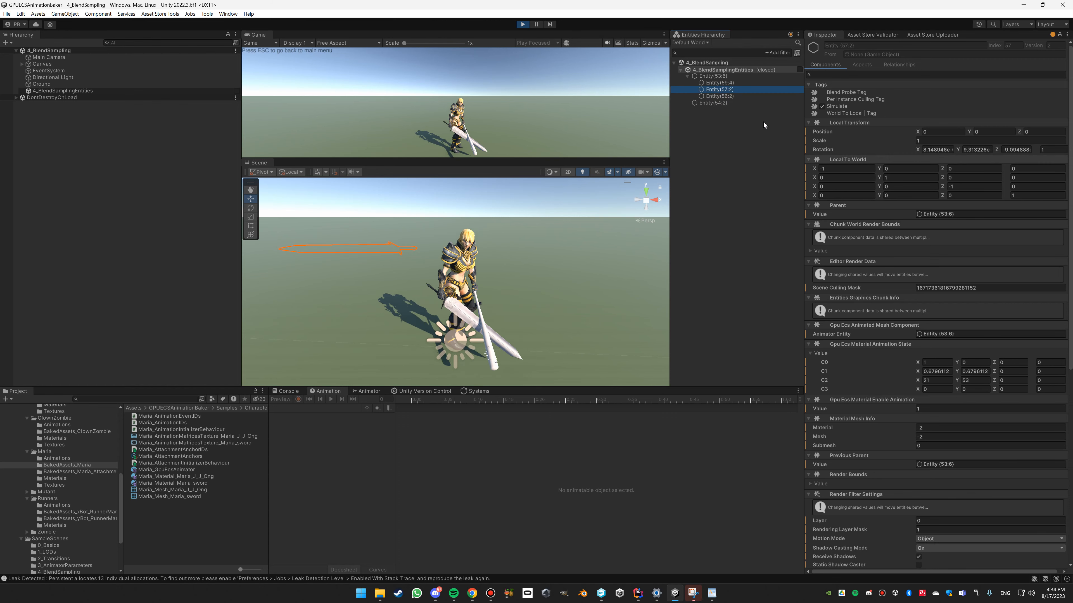
left_click(726, 95)
left_click(722, 89)
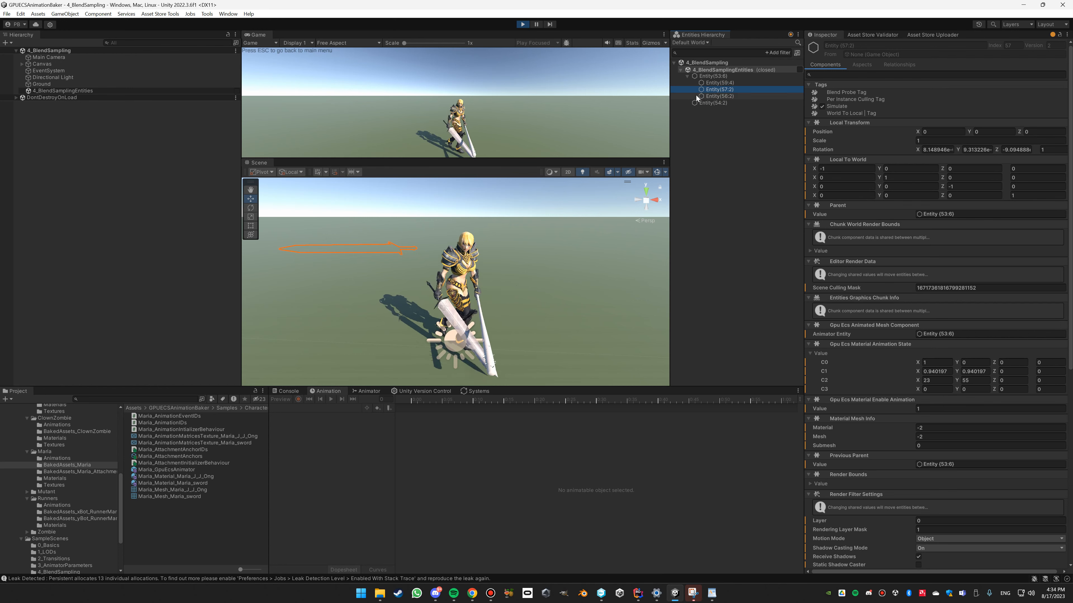
left_click(716, 96)
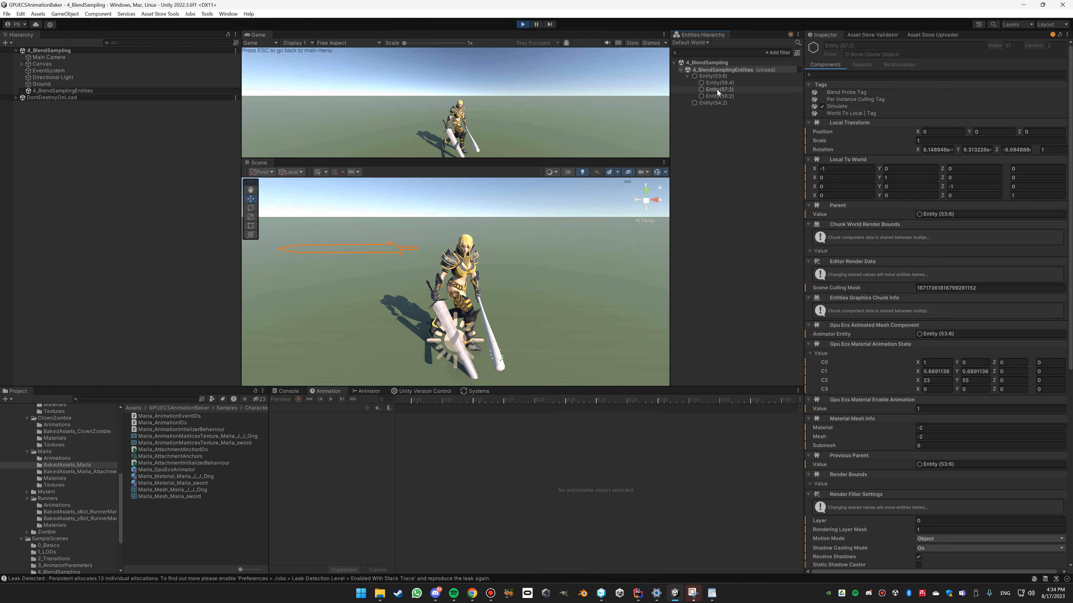
left_click(717, 90)
left_click(720, 82)
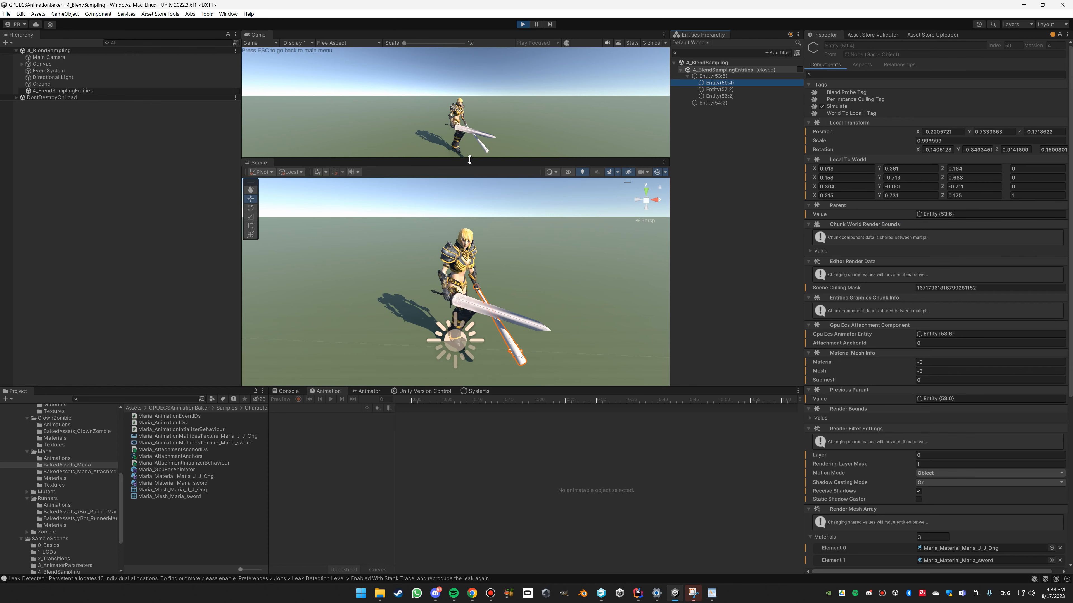
- Enlarge the game view, move the Blend slider to its far end to check the bat attachment, and stop play mode
left_click_drag(462, 159, 458, 279)
left_click_drag(298, 62, 355, 75)
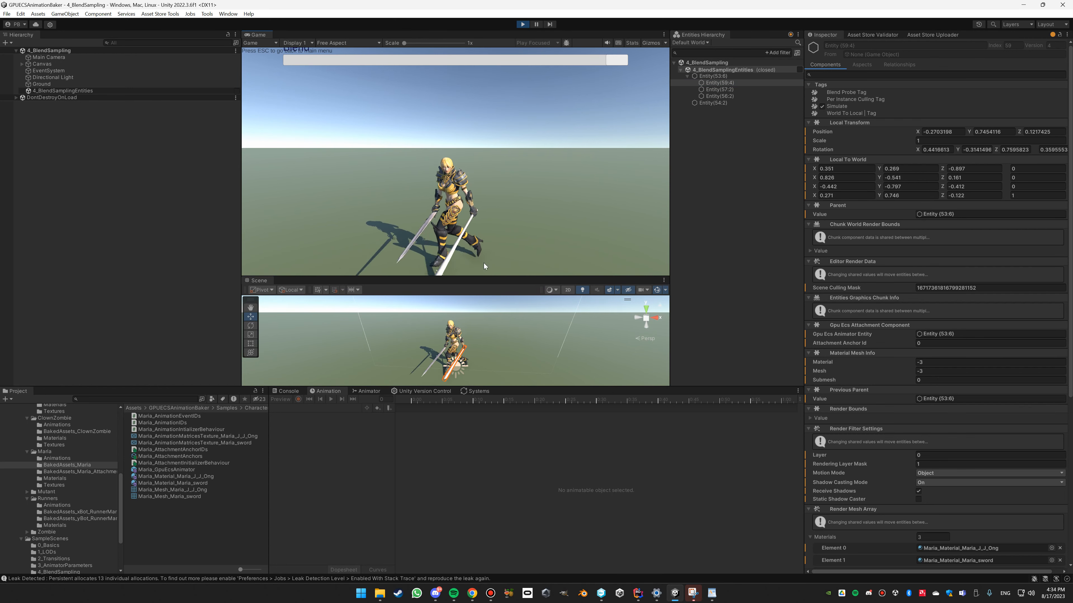
mouse_move(484, 278)
left_mouse_down()
mouse_move(485, 235)
mouse_move(490, 260)
left_mouse_up()
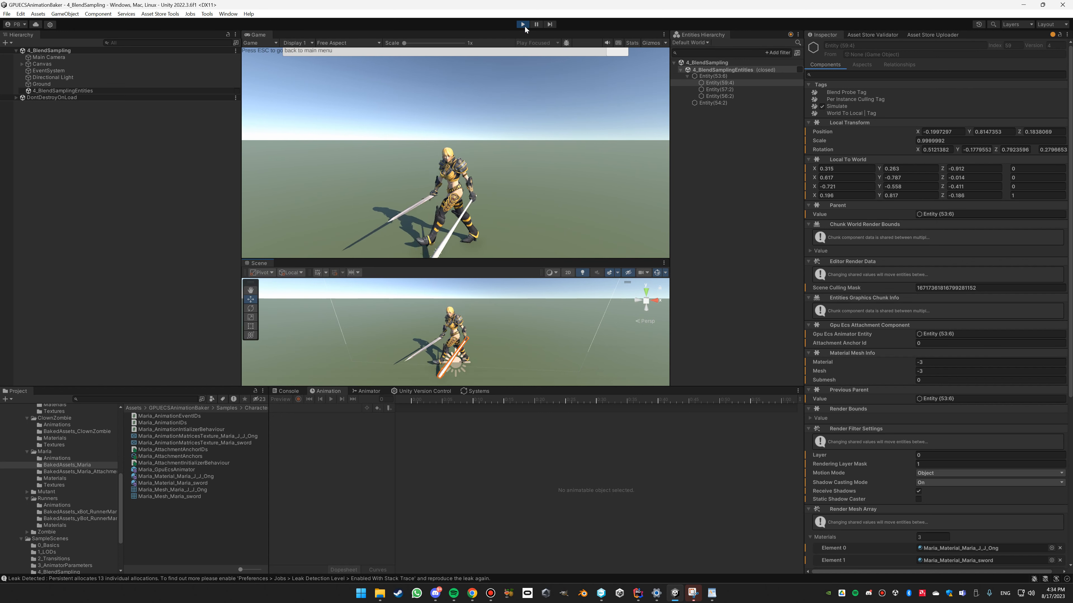
left_click(523, 24)
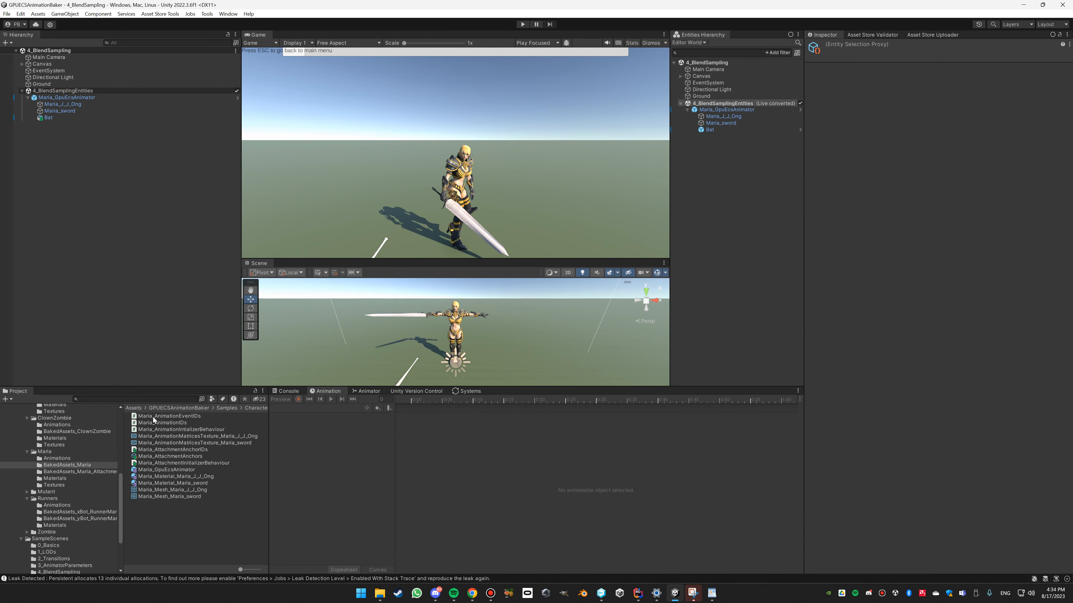
- Open the 5_Attachments sample scene, enlarge the game and scene views, and run play mode
scroll(58, 527, "down", 3)
left_click(56, 529)
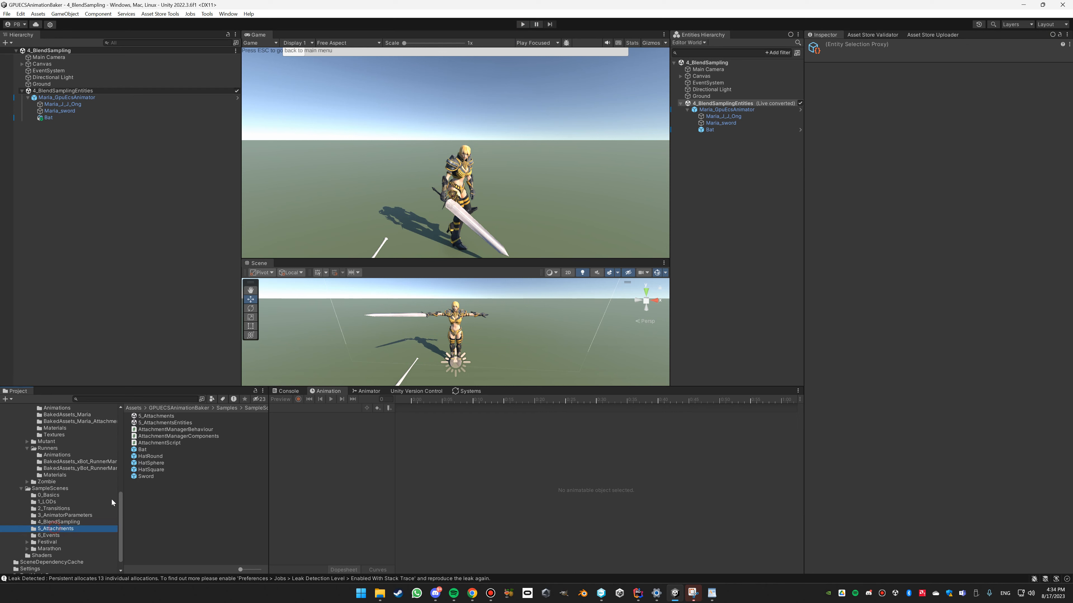
double_click(154, 417)
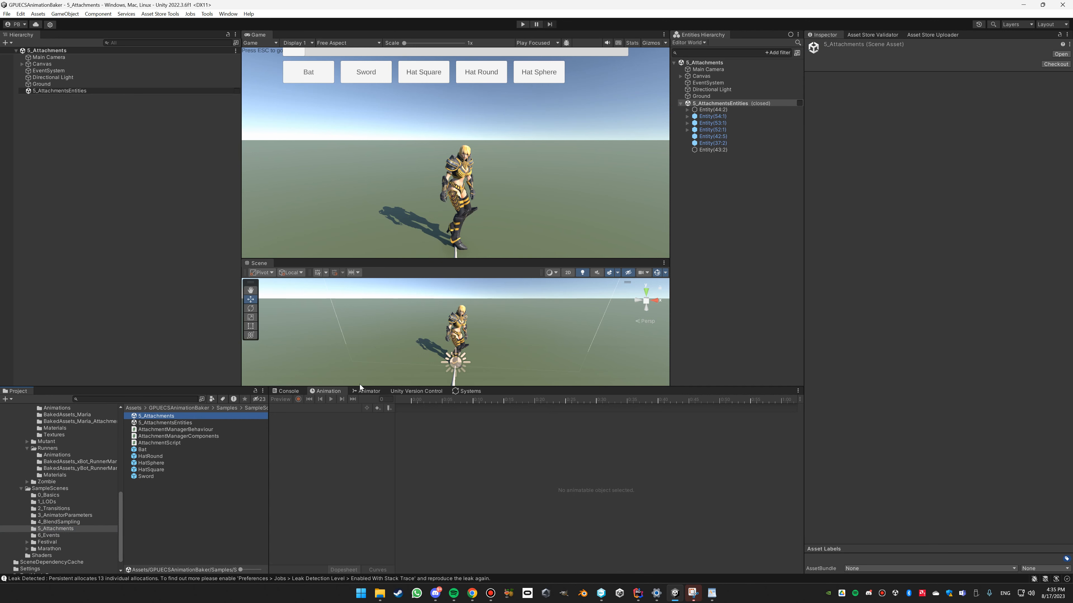
left_click_drag(360, 385, 350, 476)
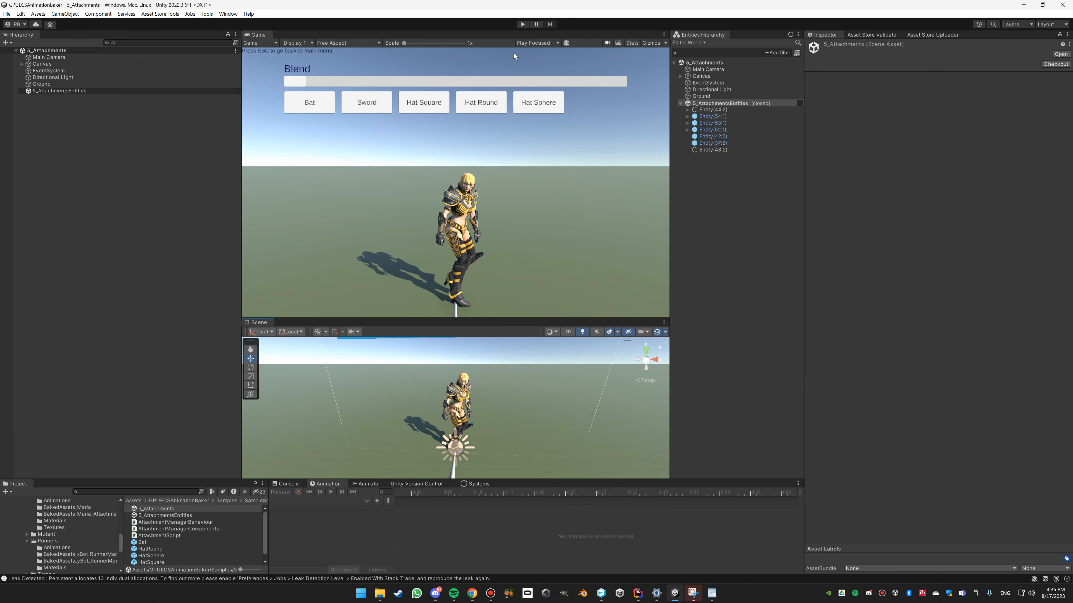
left_click(522, 23)
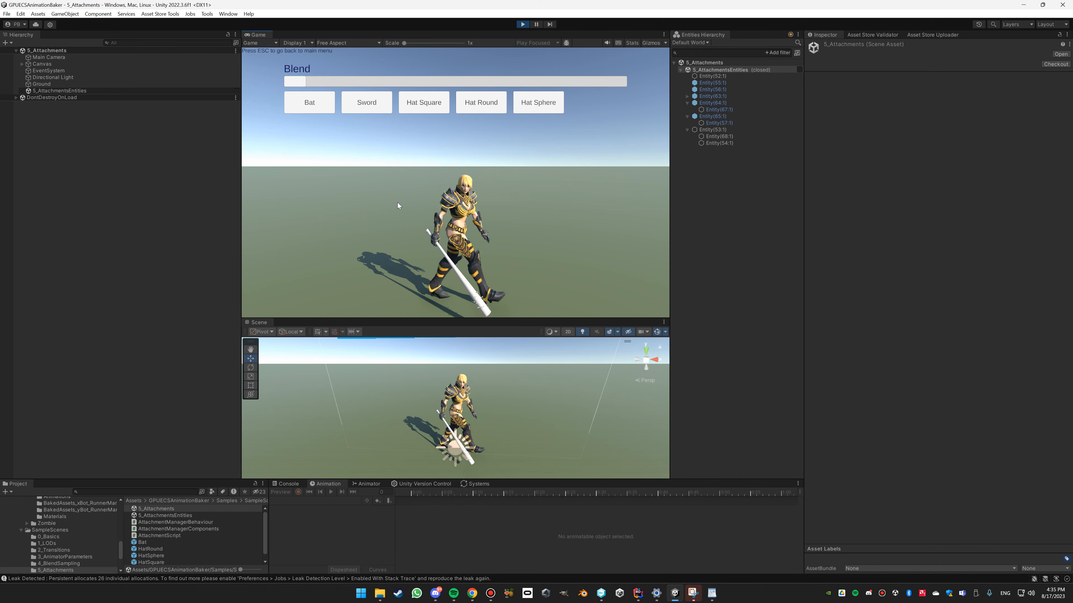
- Try the Sword and Bat attachments on the running character, plus Hat Square, Hat Round and Hat Sphere
left_click(366, 106)
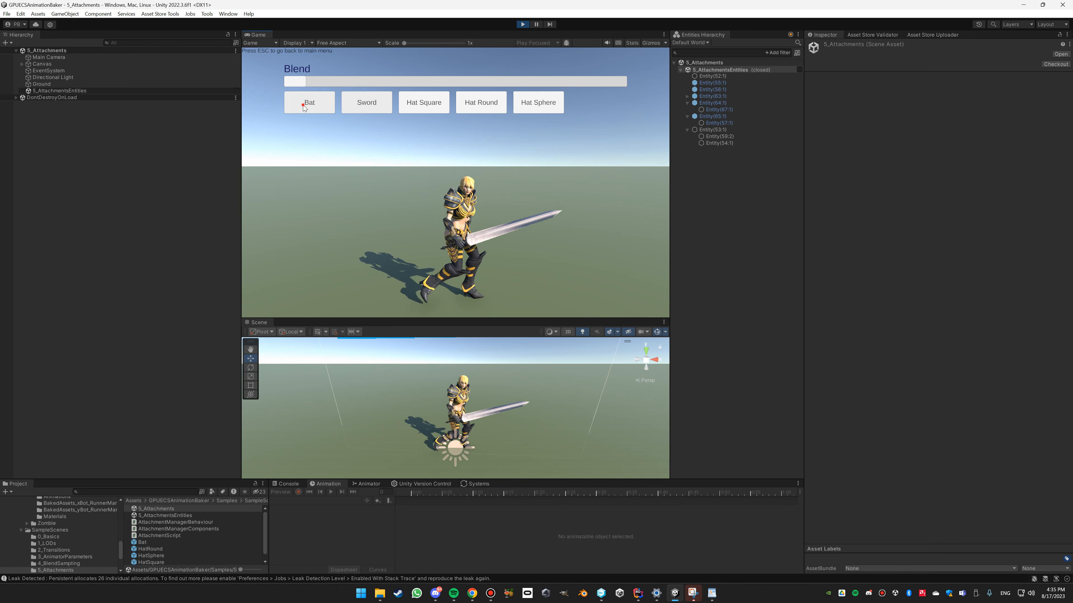
left_click(302, 106)
left_click(359, 103)
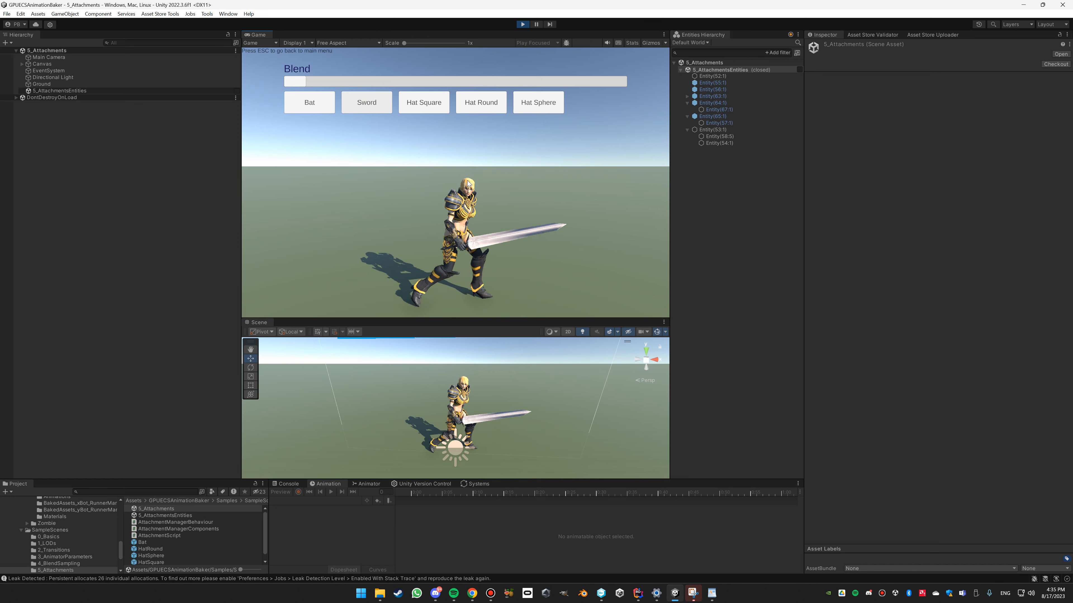
left_click(439, 108)
left_click(484, 106)
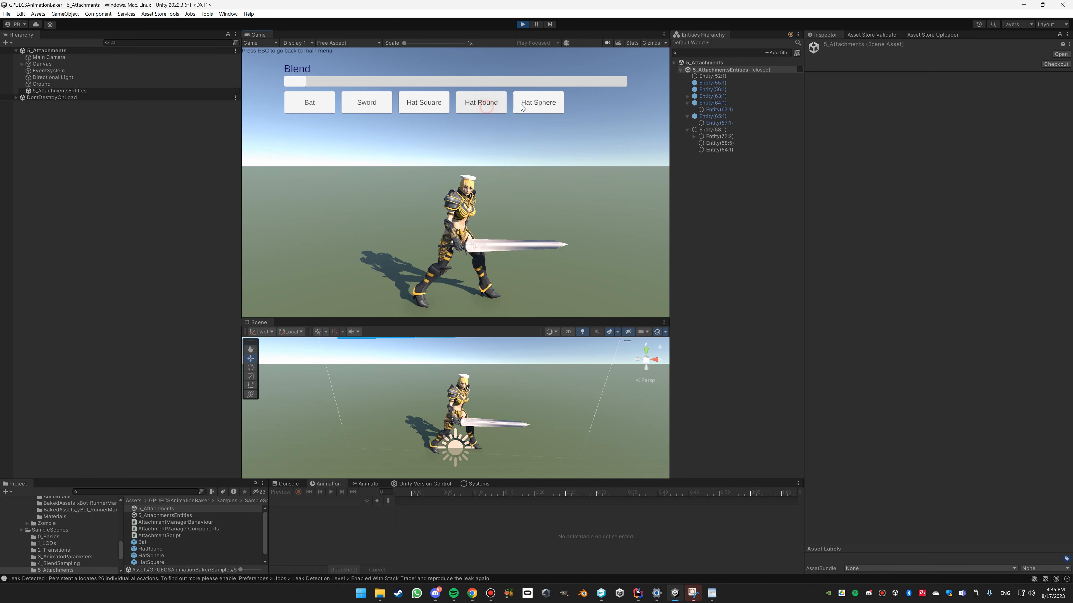
left_click(545, 101)
left_click(410, 101)
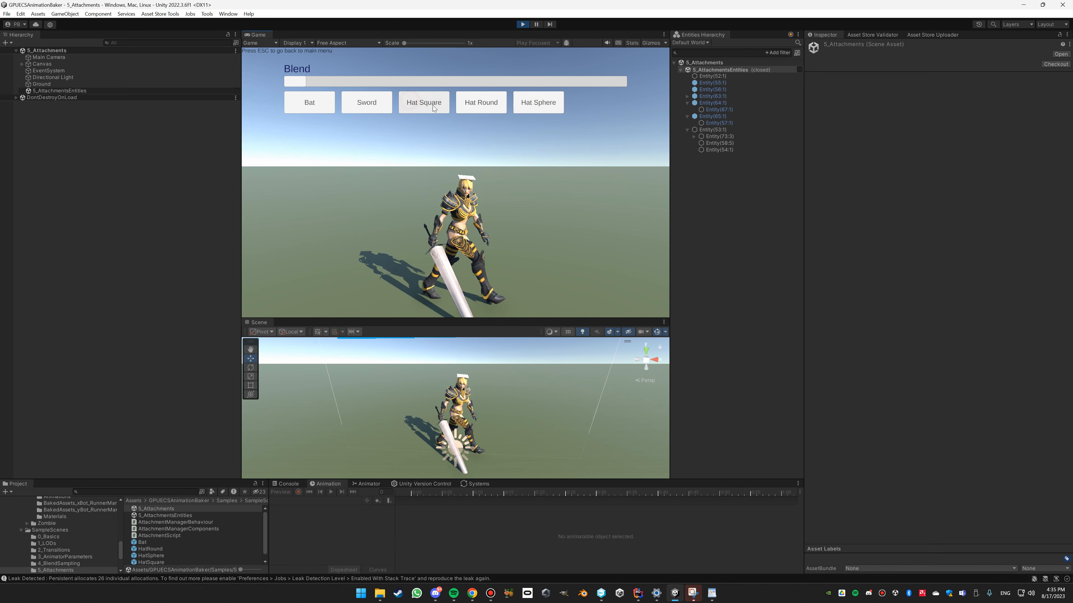
left_click(480, 104)
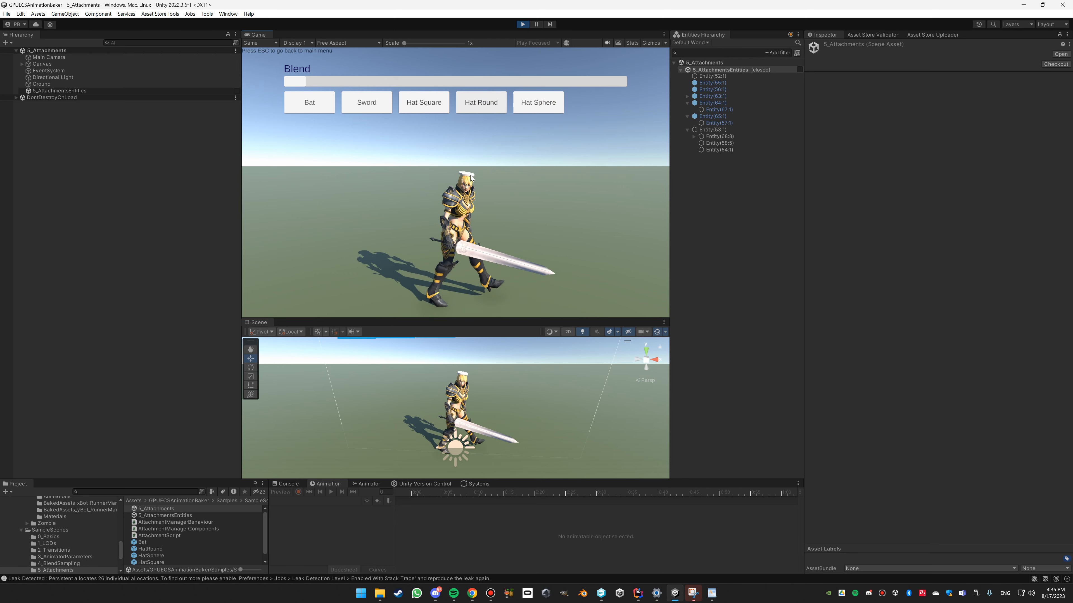
left_click(538, 106)
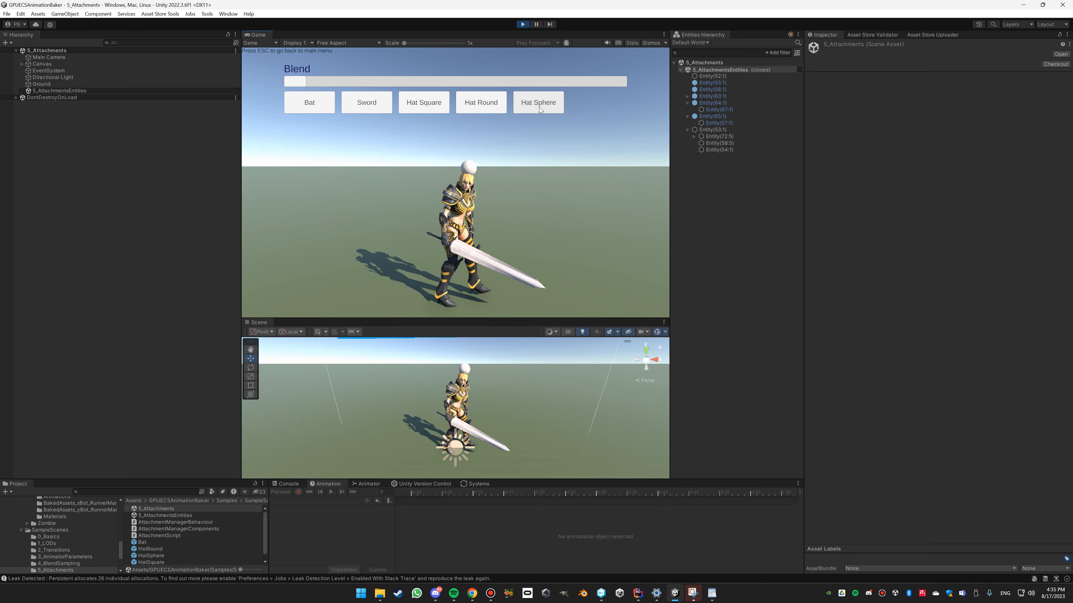
- Swap the character's hats and weapons again while watching the animator's child entities, and stop play mode
left_click(489, 106)
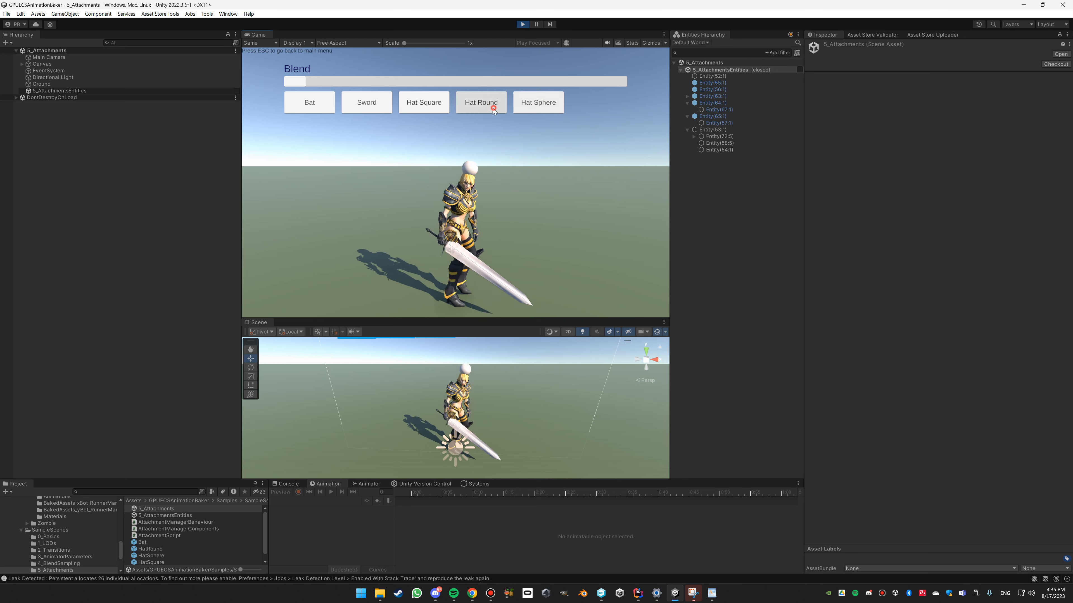
left_click(420, 108)
left_click(366, 107)
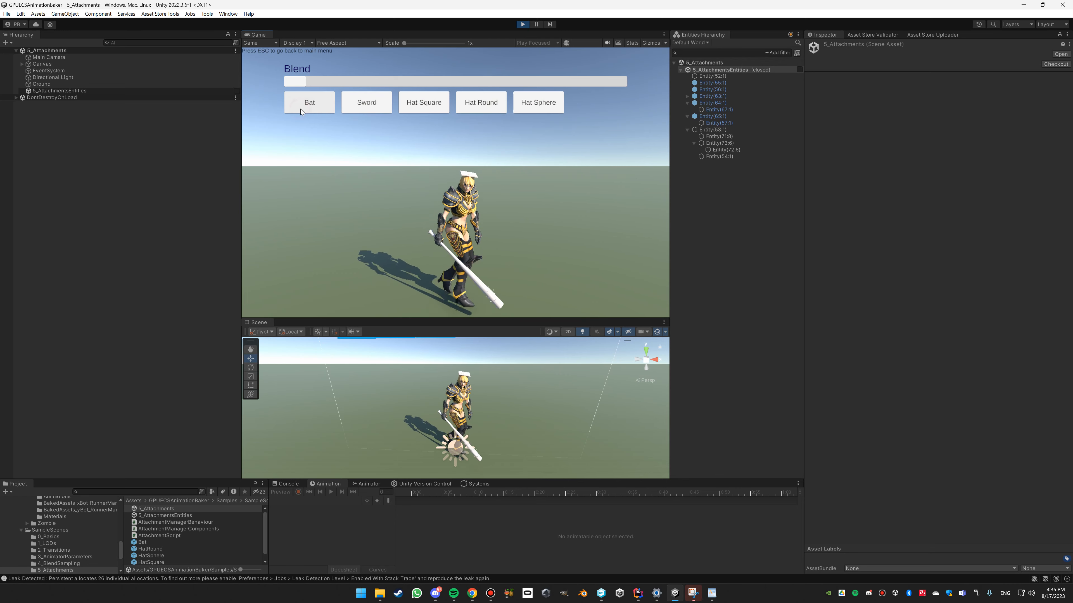
left_click(300, 109)
left_click(359, 101)
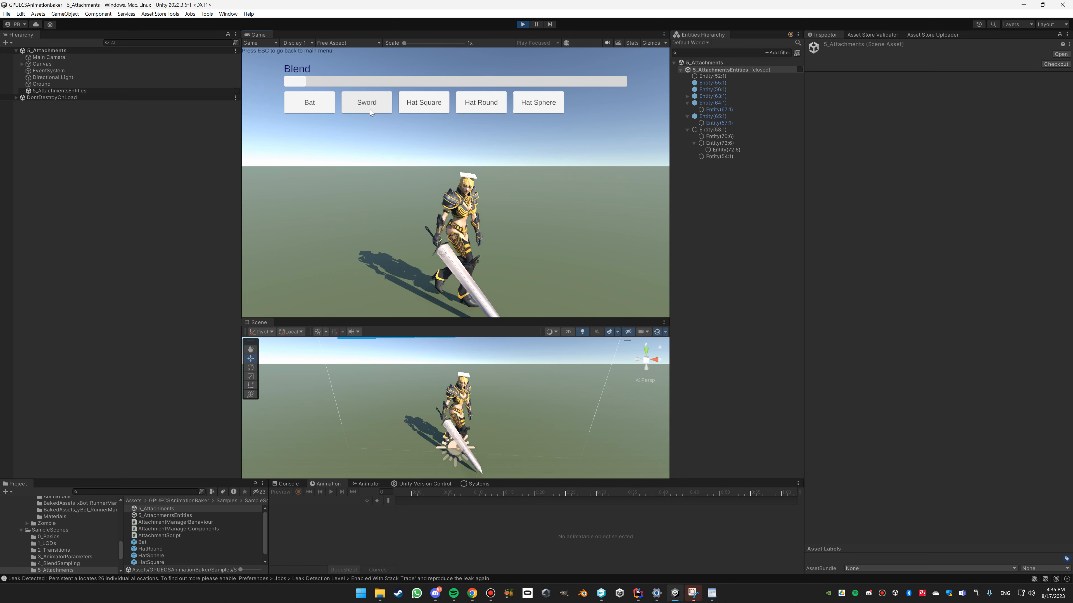
left_click(326, 107)
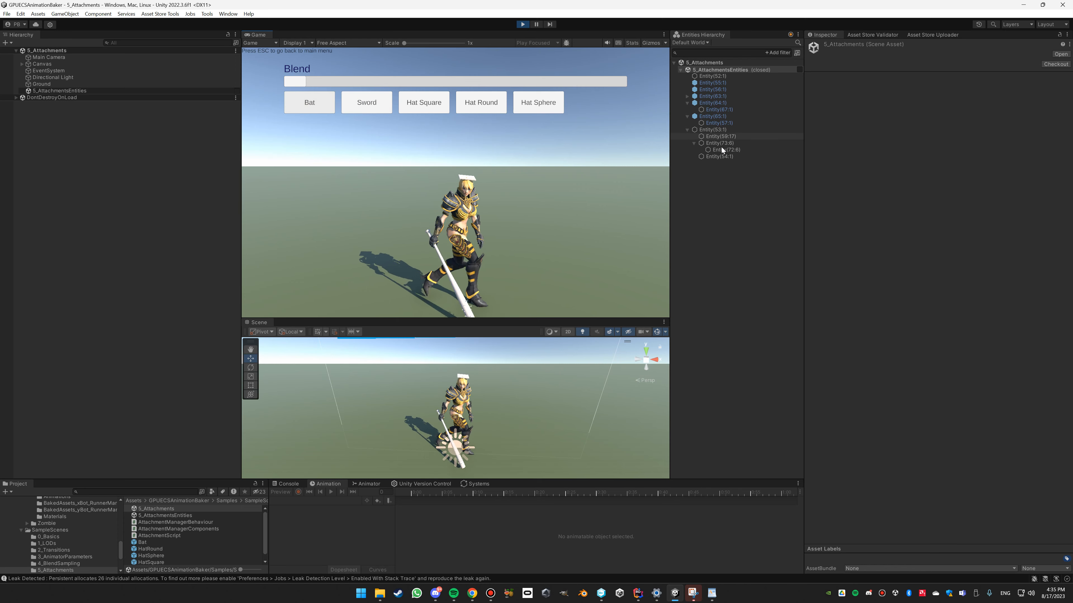
left_click(433, 106)
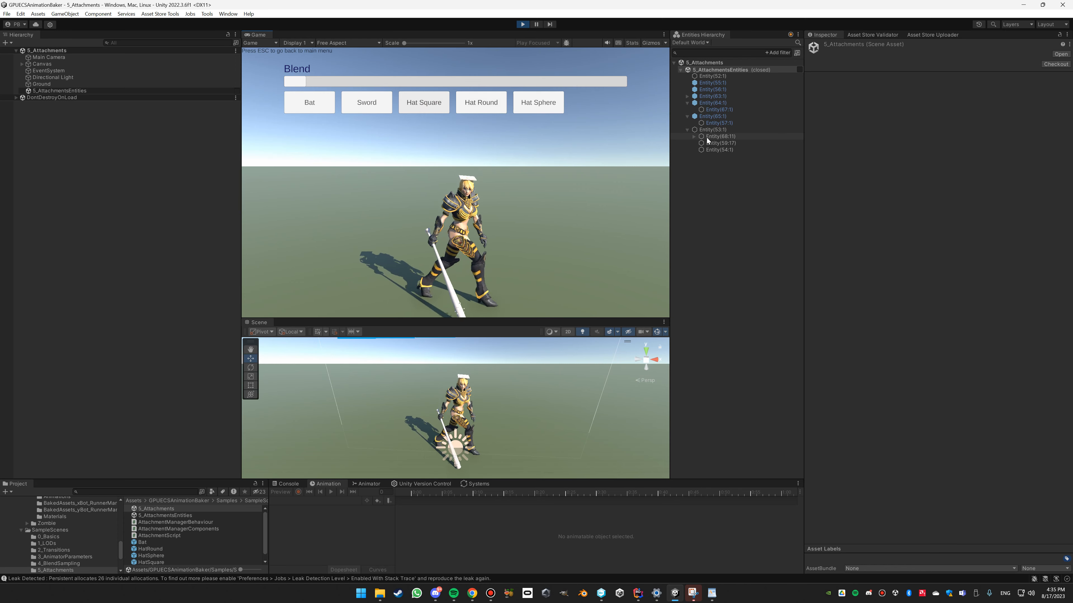
left_click(476, 108)
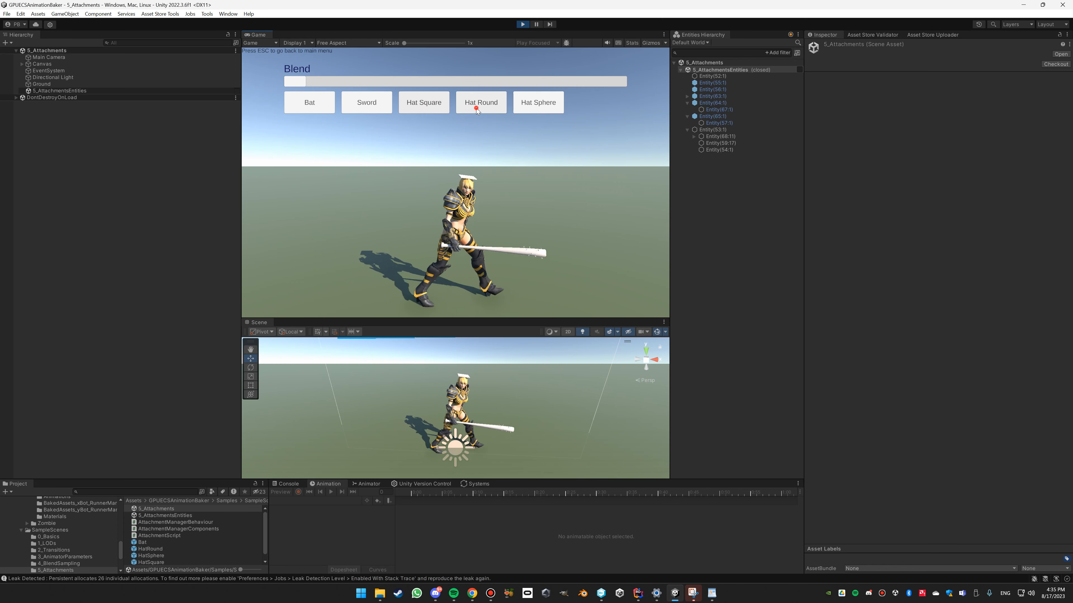
left_click(542, 109)
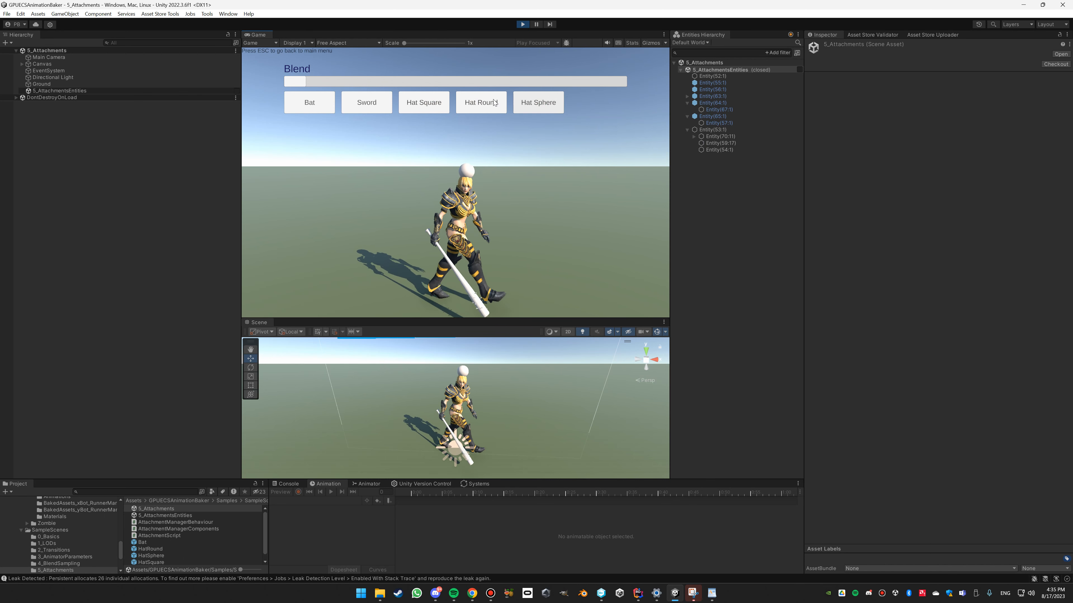
left_click(522, 25)
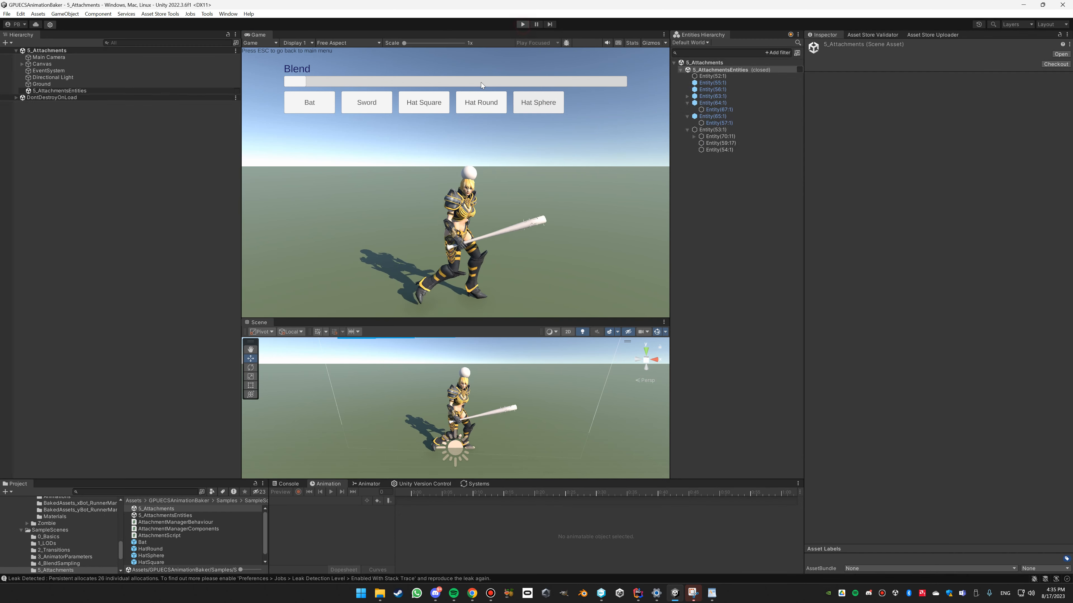
- Open the 5_AttachmentsEntities subscene for editing, and open the Maria_Attachments prefab from the Maria character folder
left_click(236, 91)
left_click(22, 91)
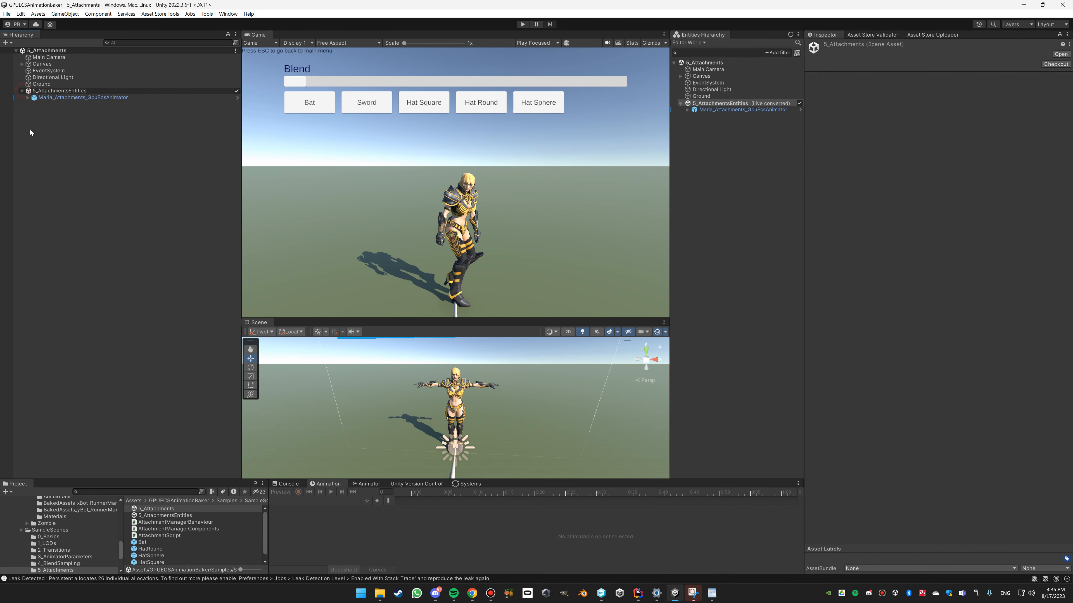
left_click_drag(120, 479, 127, 452)
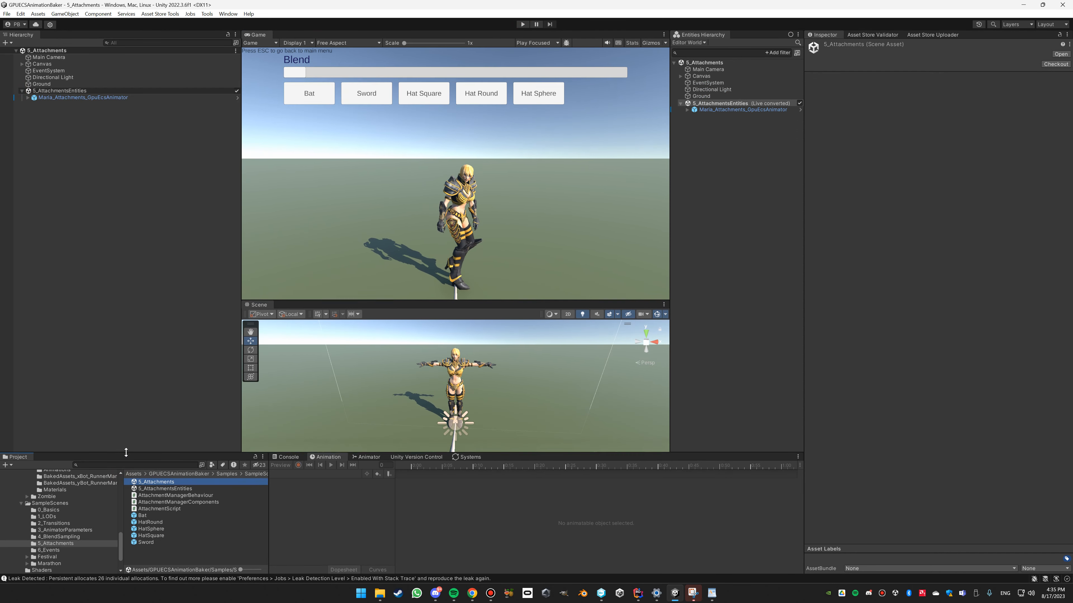
scroll(55, 524, "up", 5)
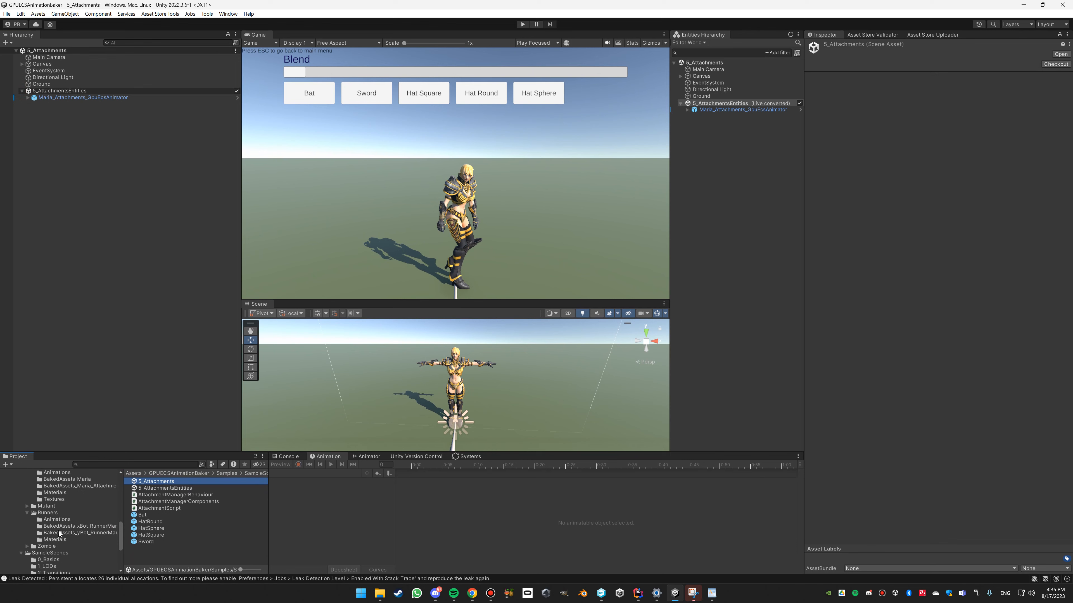
left_click(49, 516)
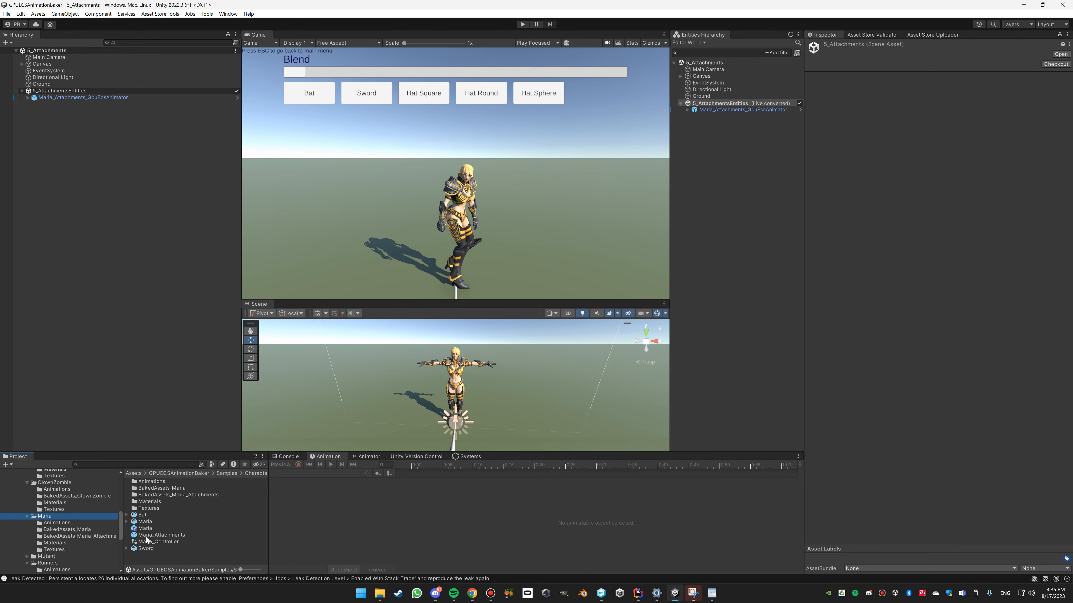
double_click(156, 535)
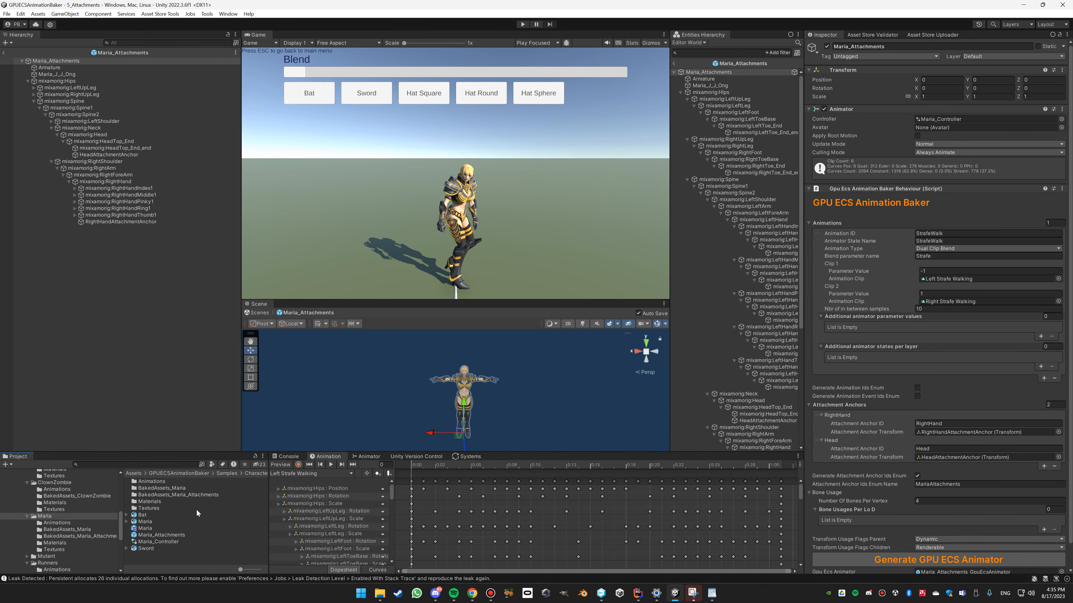
- Inspect the placement of the HeadAttachmentAnchor and RightHandAttachmentAnchor objects in the prefab with an enlarged scene view
left_click_drag(456, 306, 456, 186)
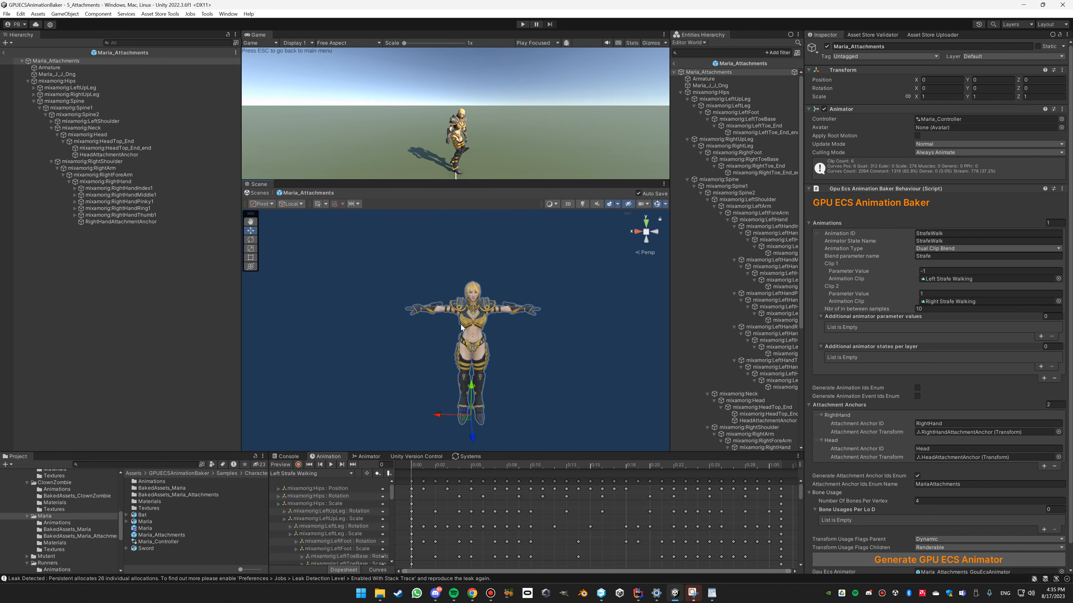
left_click(131, 155)
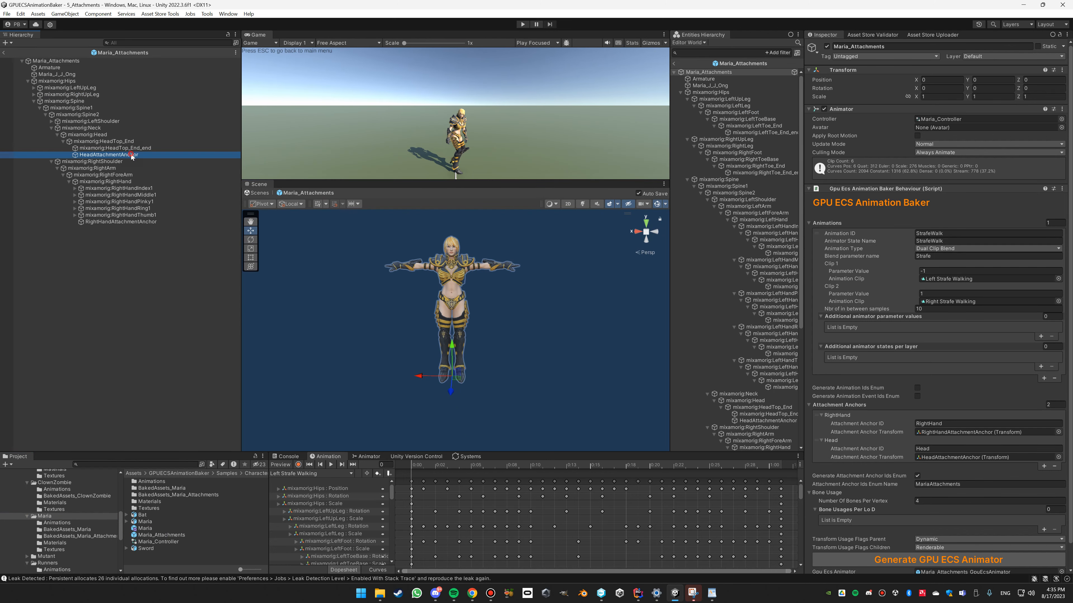
middle_click_drag(385, 265, 385, 305)
left_click(138, 225)
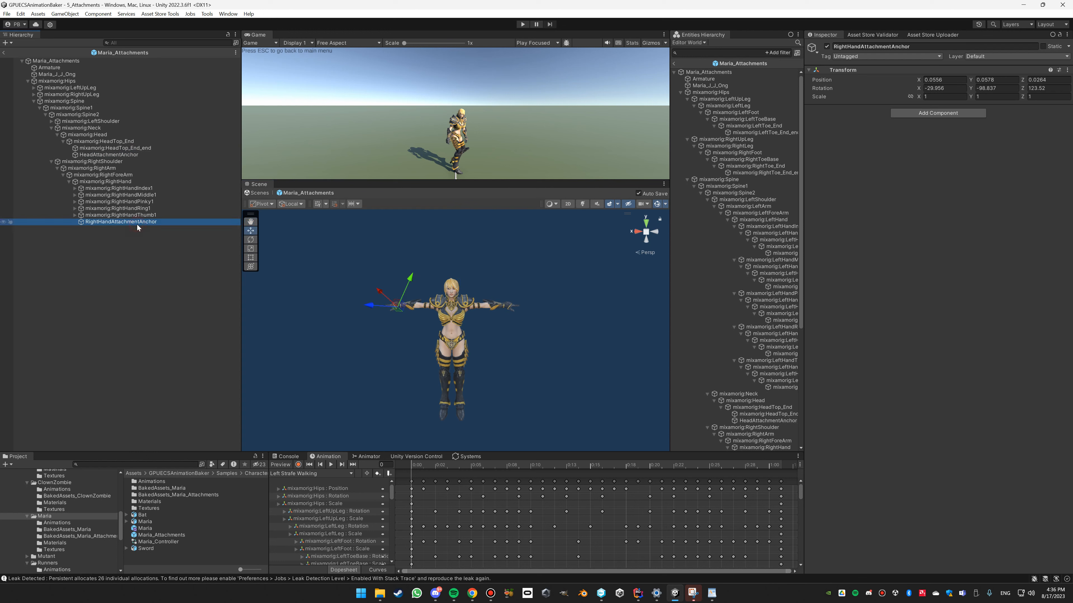
left_click(124, 155)
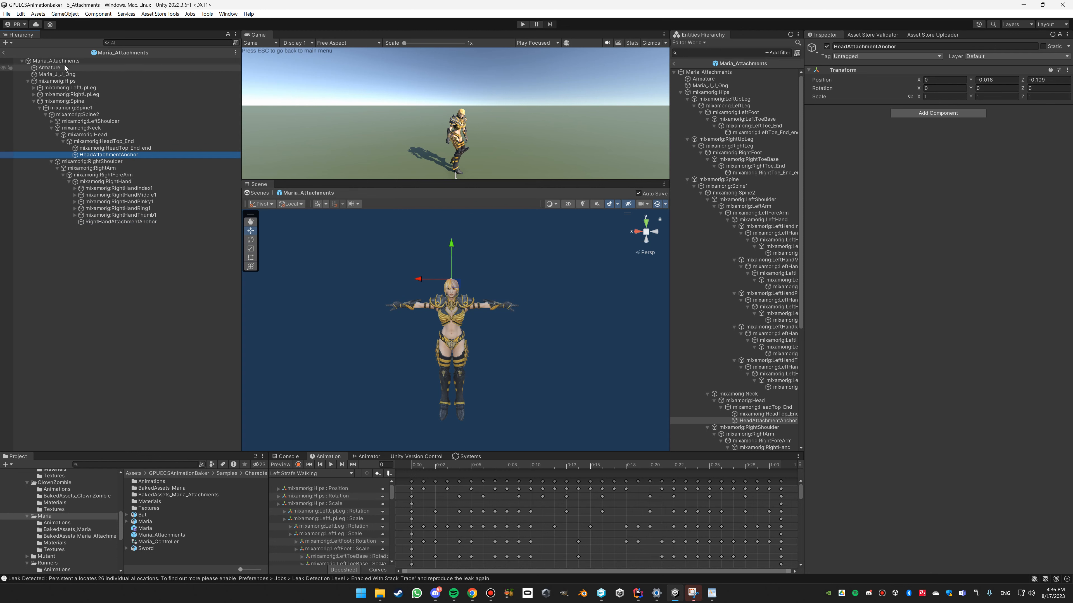
- Examine the RightHand and Head attachment anchors in Maria_Attachments' GPU ECS Animation Baker and locate their linked anchor transforms
left_click(56, 61)
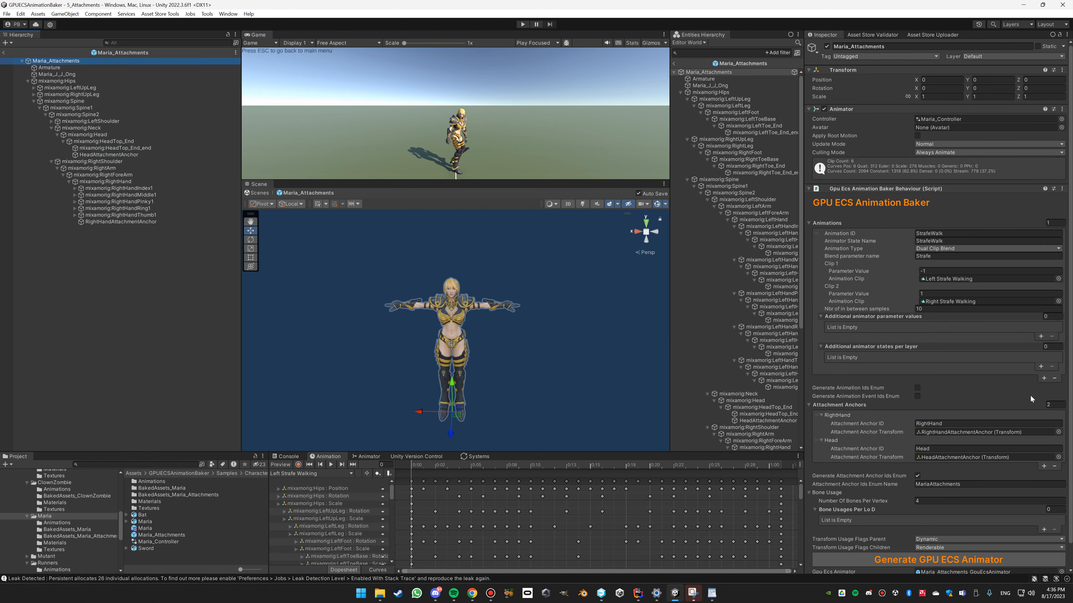
scroll(1030, 399, "down", 2)
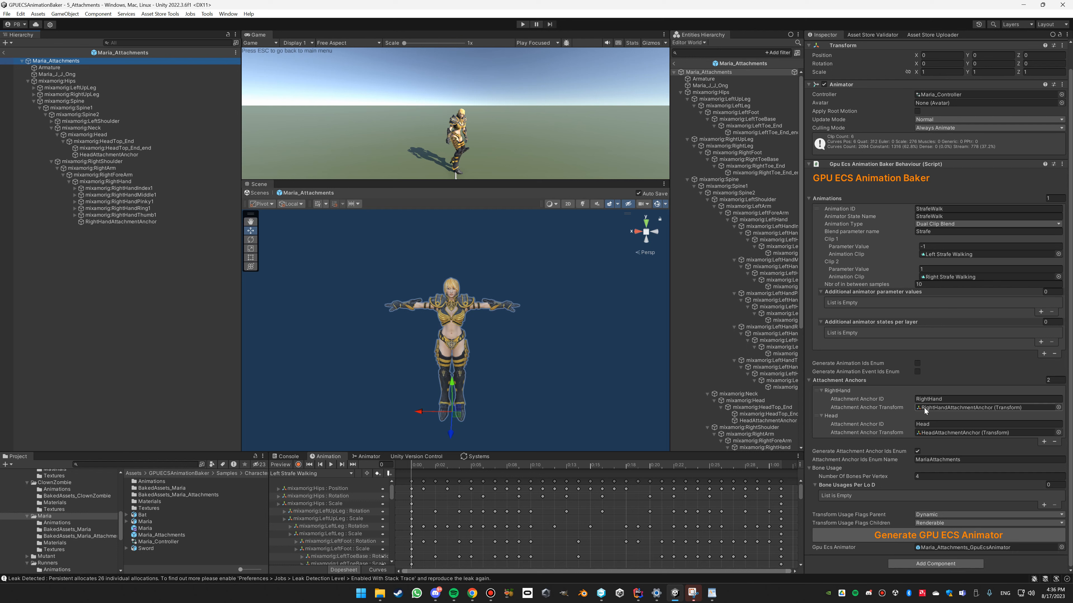
left_click(952, 408)
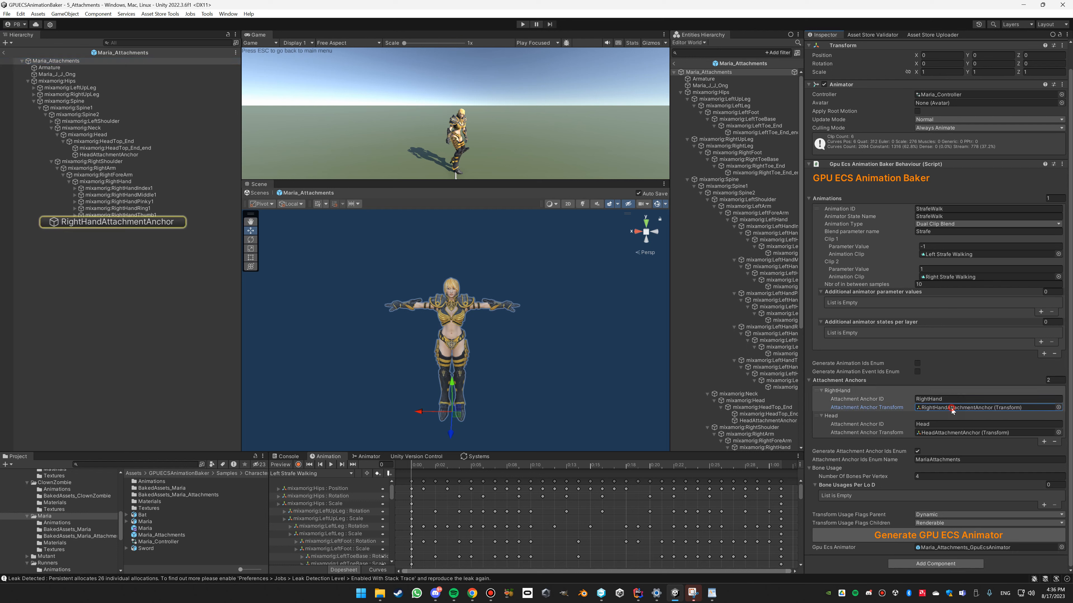
left_click(957, 434)
left_click(957, 408)
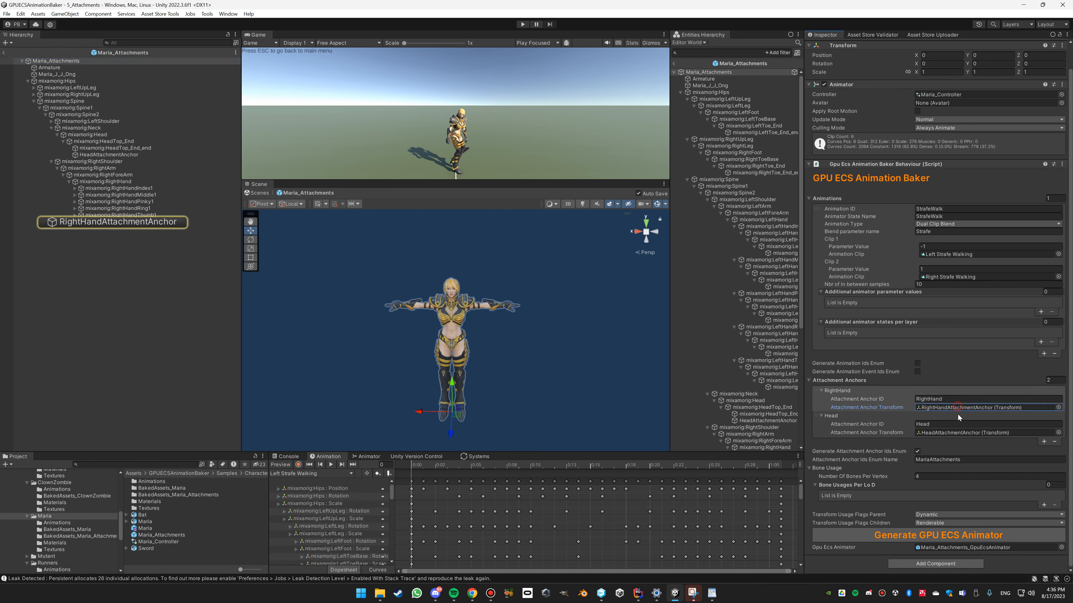
left_click(959, 435)
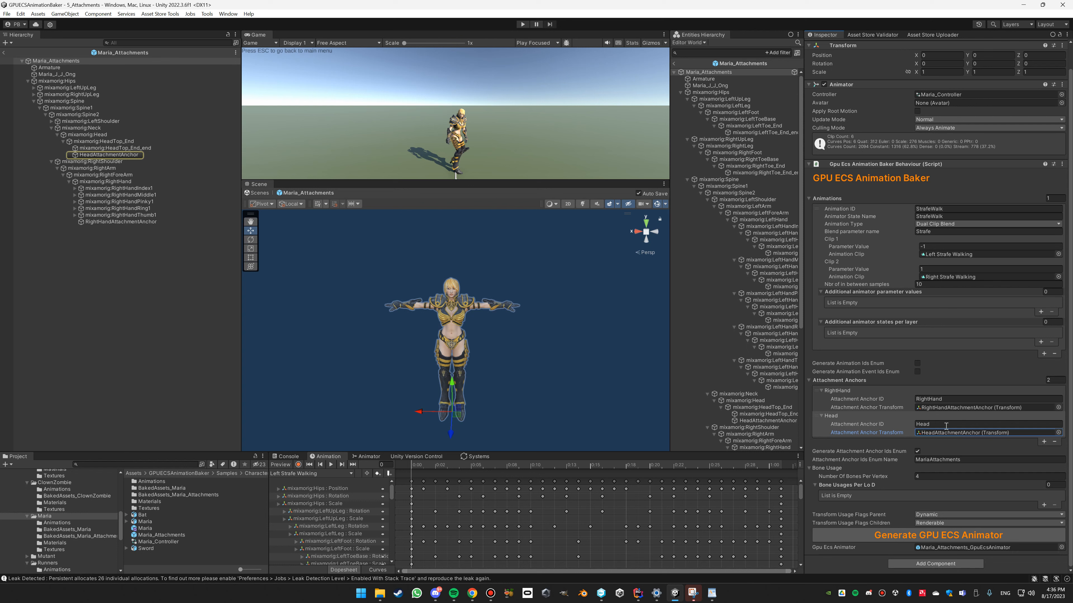
- Leave the Maria_Attachments prefab's editing view and generate its GPU ECS animator from the prefab asset in the Maria folder
left_click(918, 537)
left_click(4, 53)
left_click(160, 535)
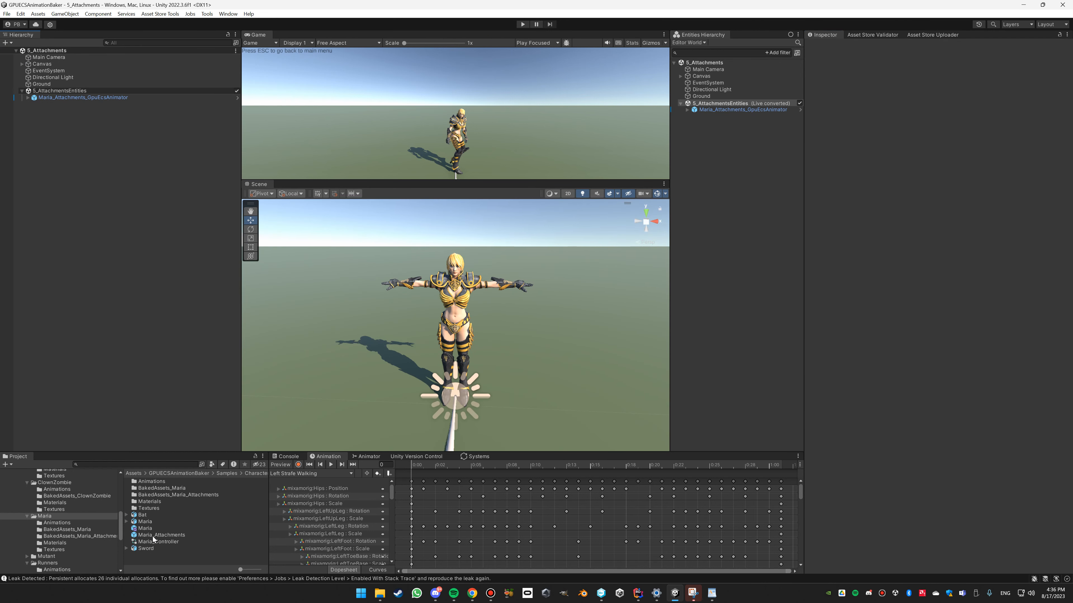
scroll(976, 461, "down", 5)
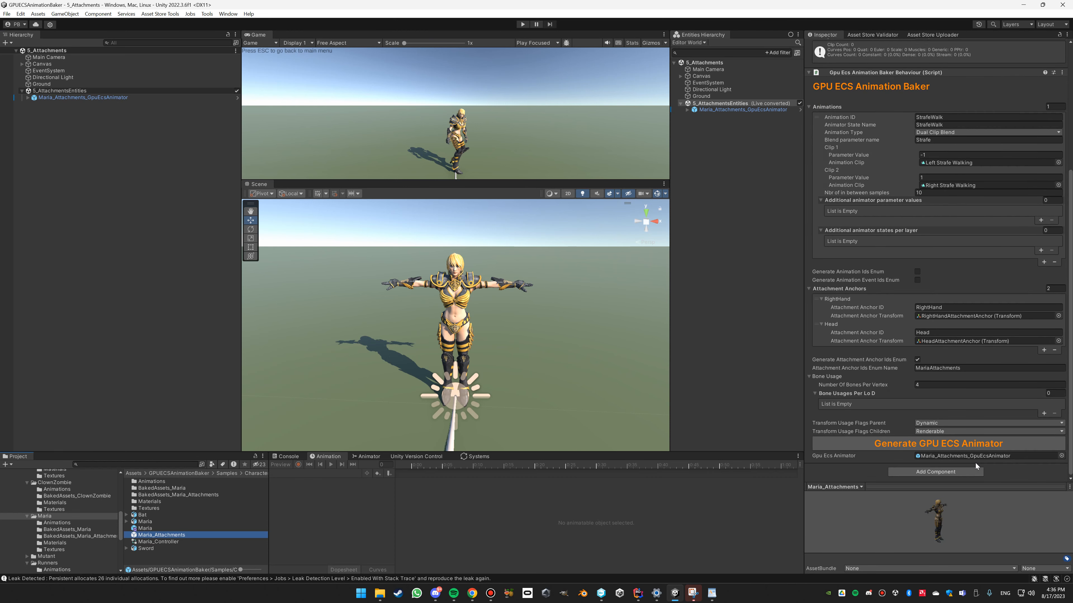
left_click(964, 448)
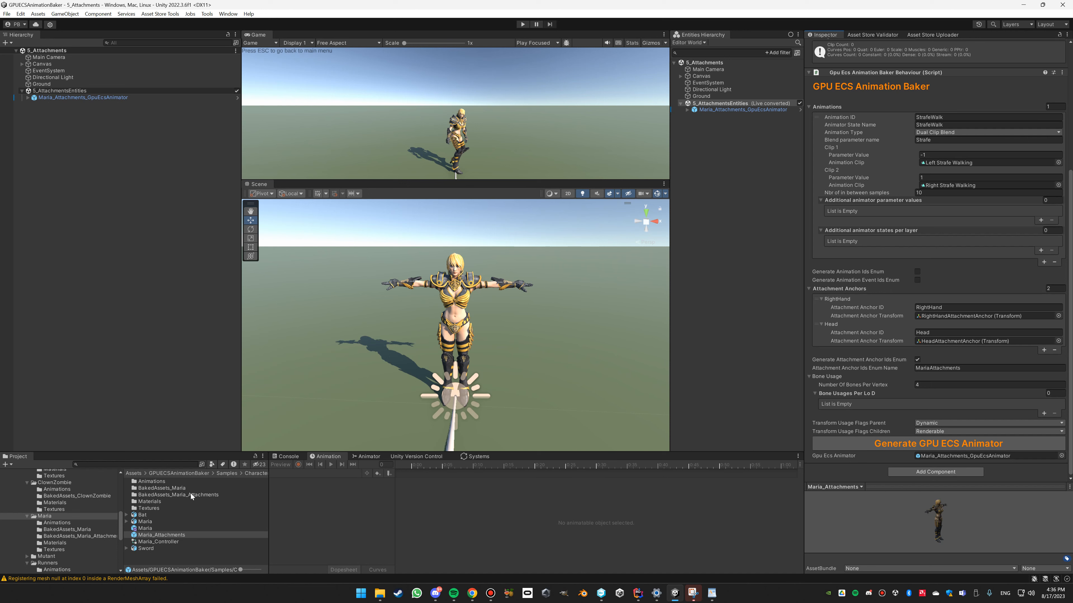
- Examine the generated AttachmentAnchorIDs script in BakedAssets_Maria_Attachments and the attachment anchor component on the animator's Bat child
double_click(182, 495)
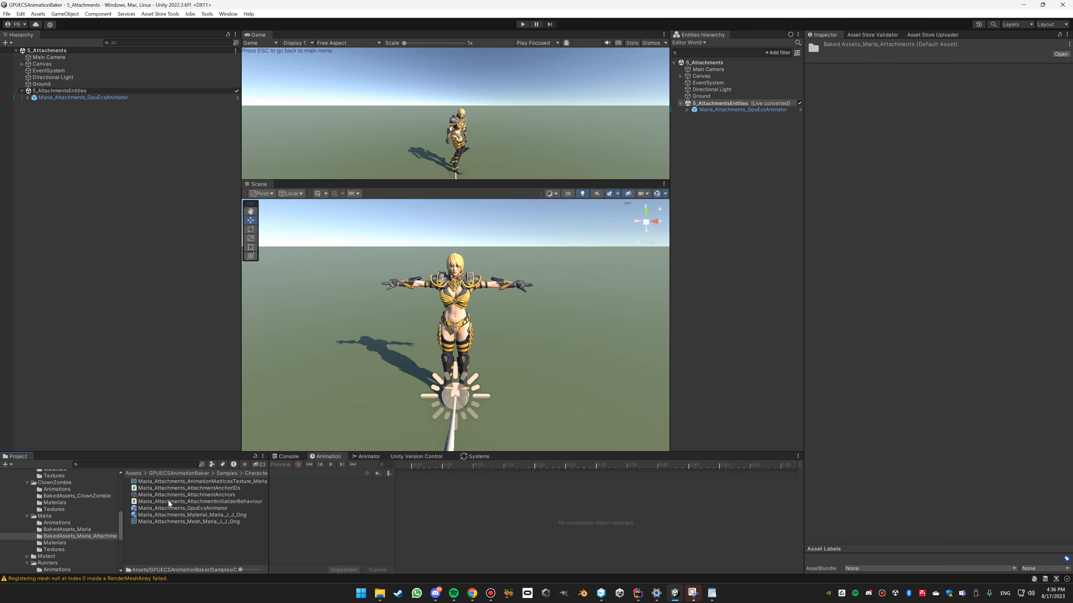
left_click(191, 490)
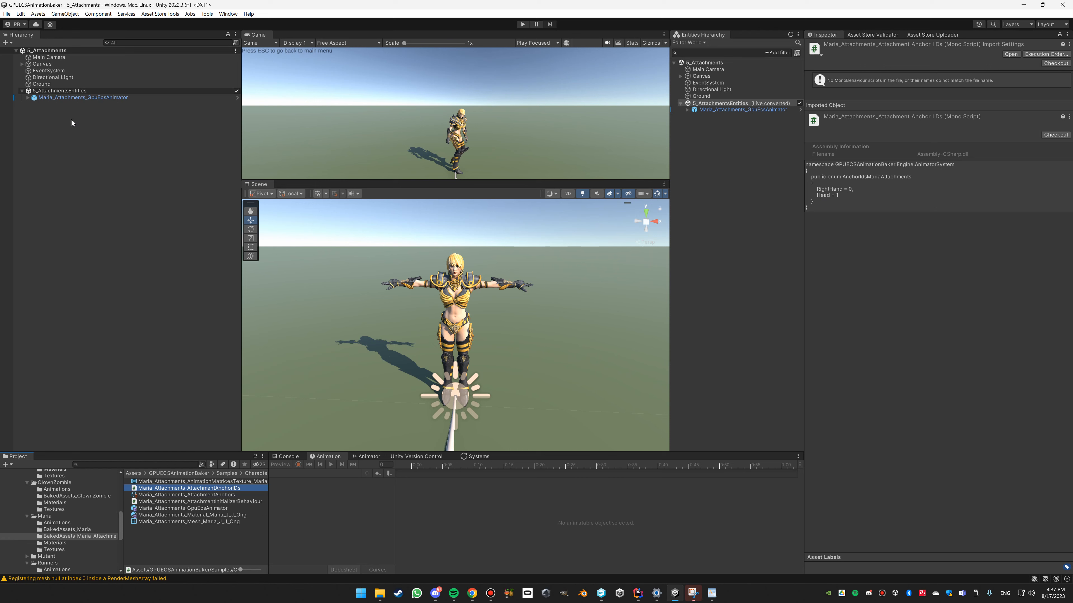
left_click(28, 97)
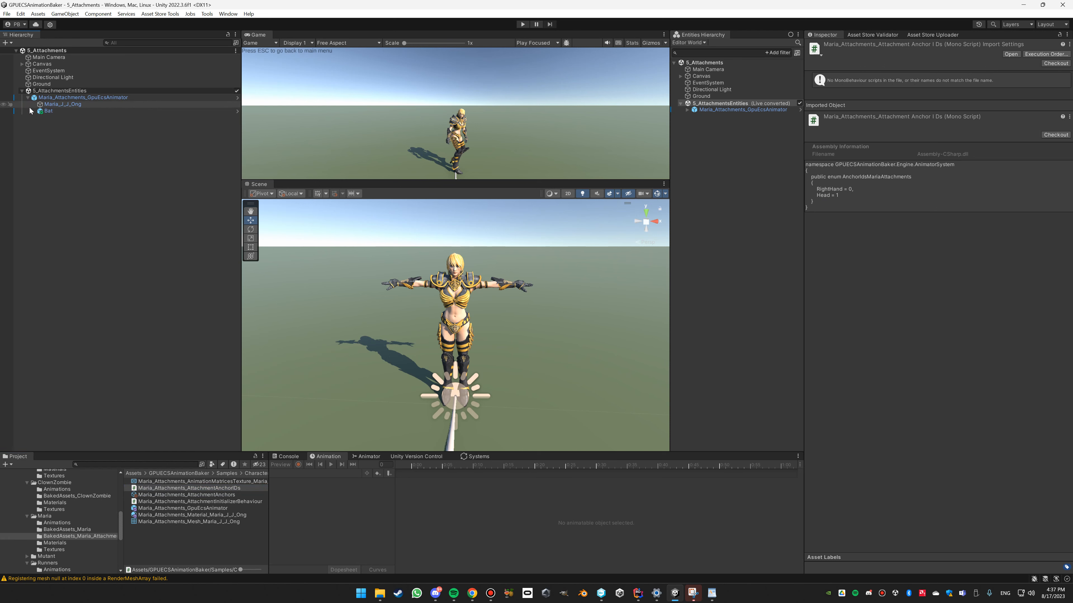
left_click(45, 112)
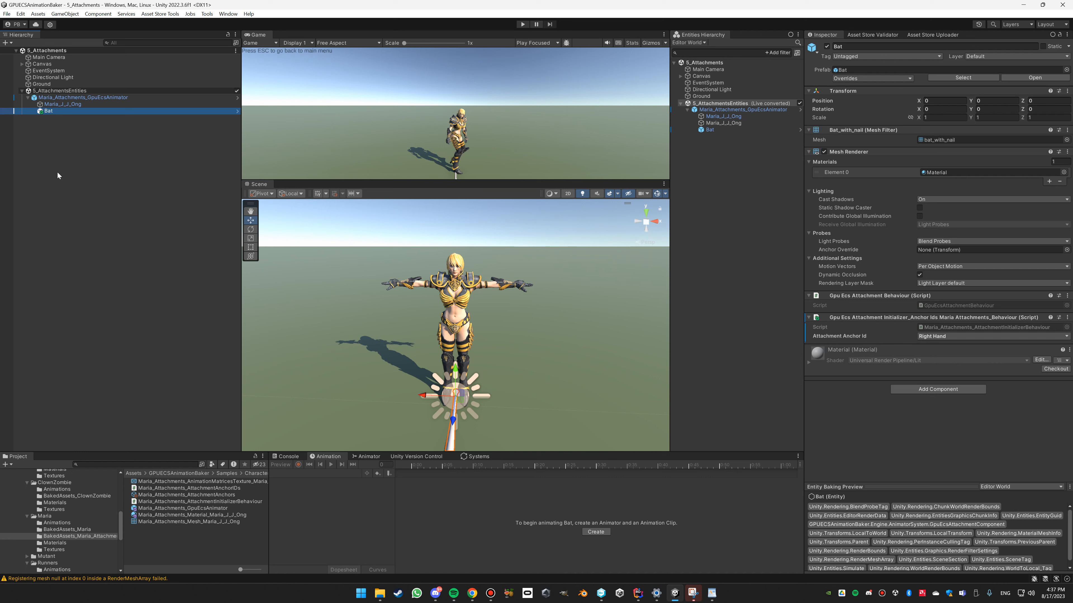
- Find the 5_Attachments folder under SampleScenes and inspect its Bat, Sword, HatRound, HatSphere and HatSquare prefabs
left_click(47, 516)
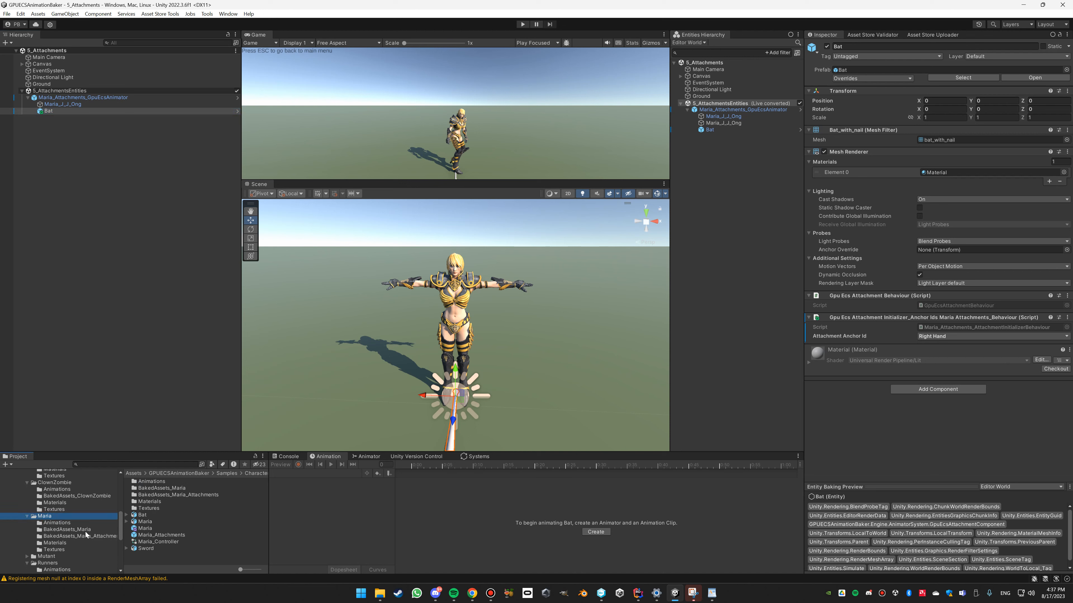
scroll(77, 534, "down", 5)
scroll(60, 534, "down", 2)
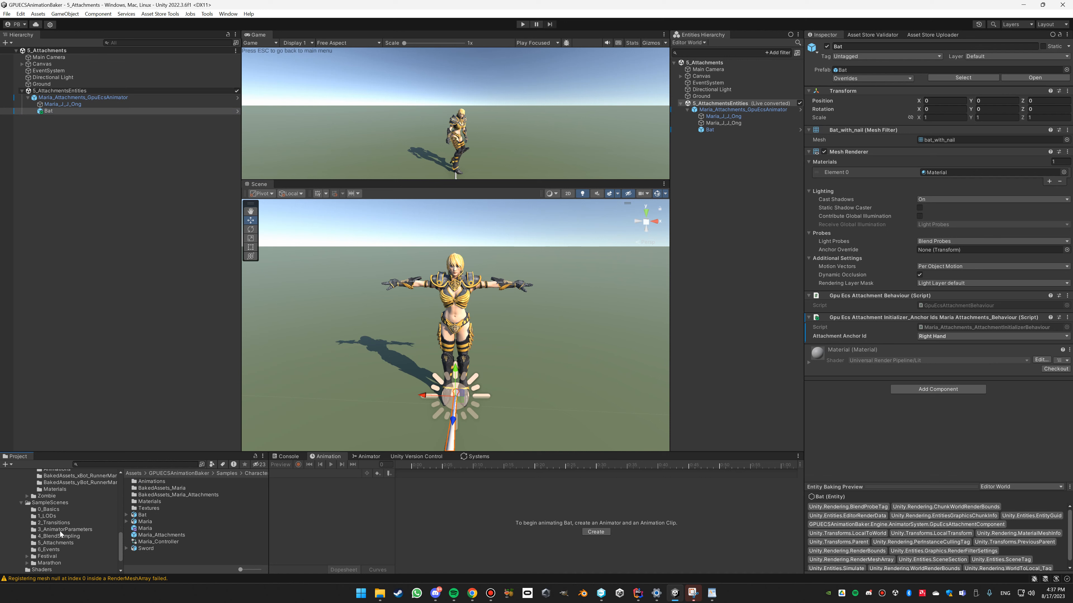
scroll(59, 533, "up", 6)
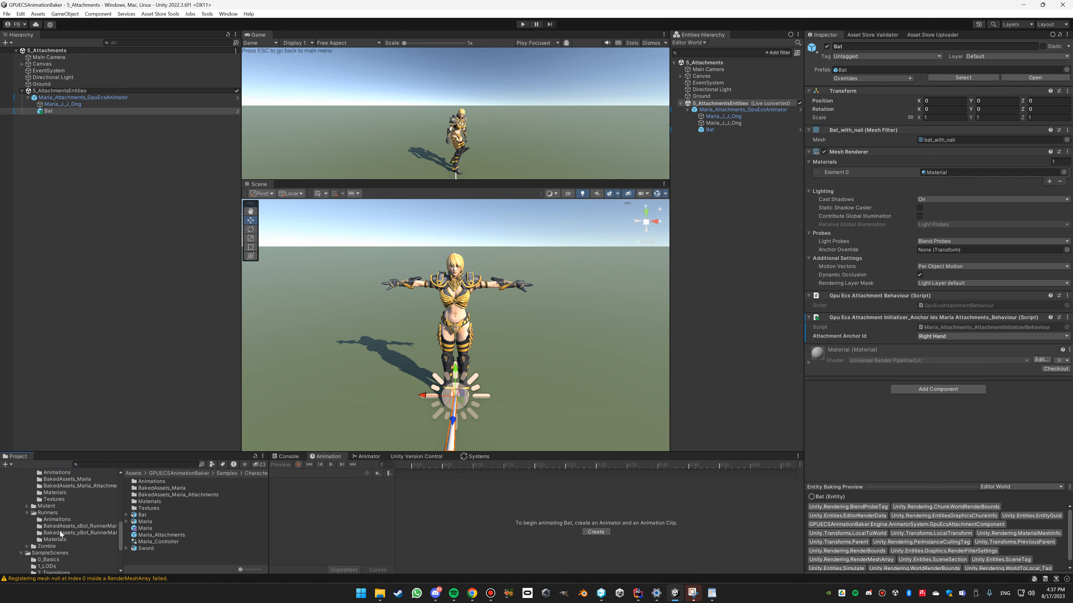
scroll(59, 532, "down", 8)
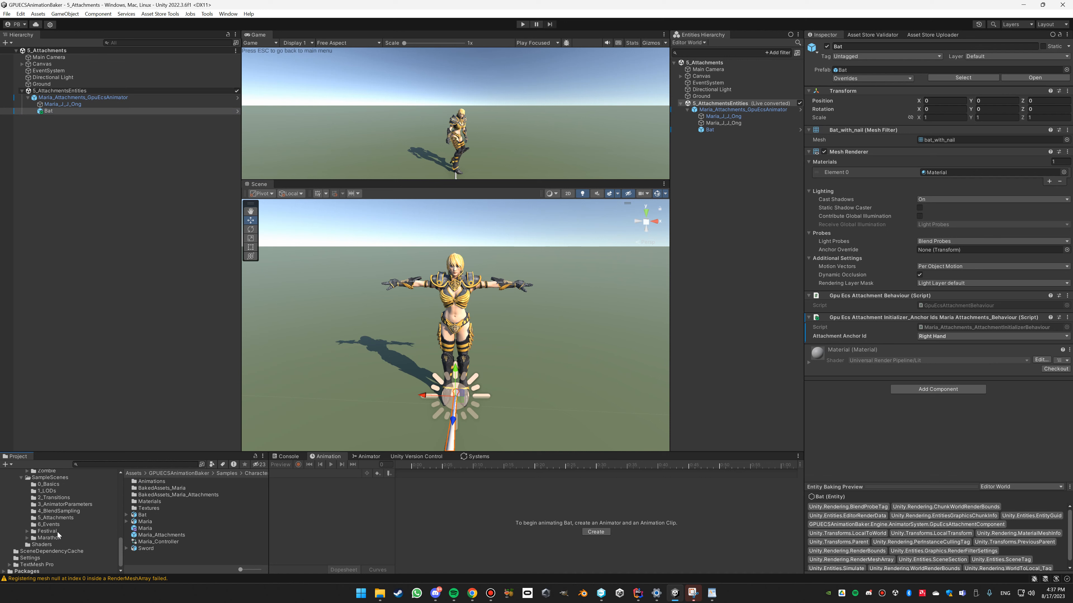
left_click(46, 518)
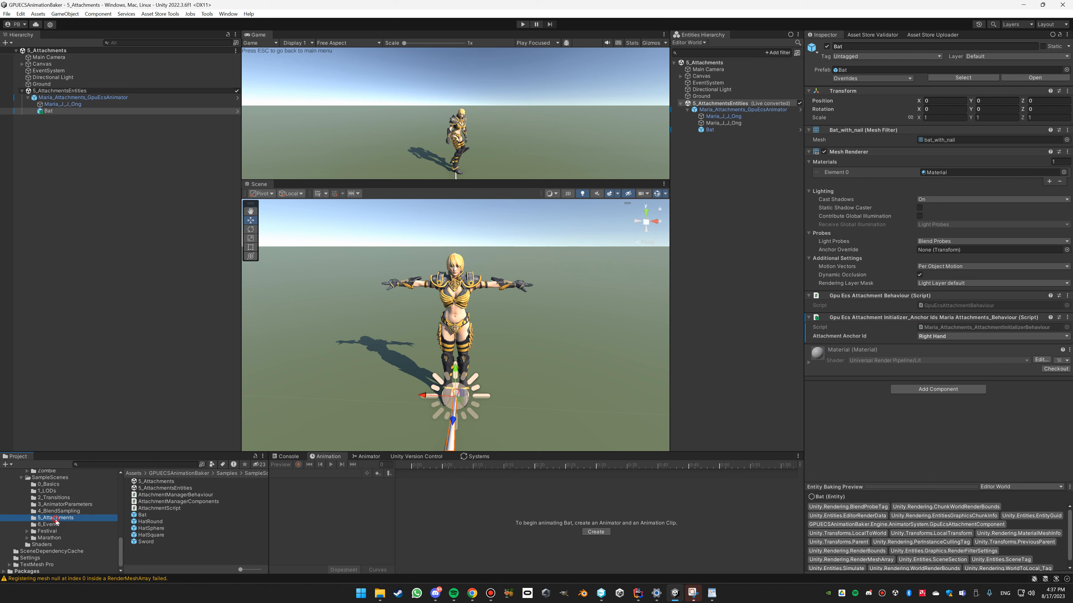
double_click(143, 517)
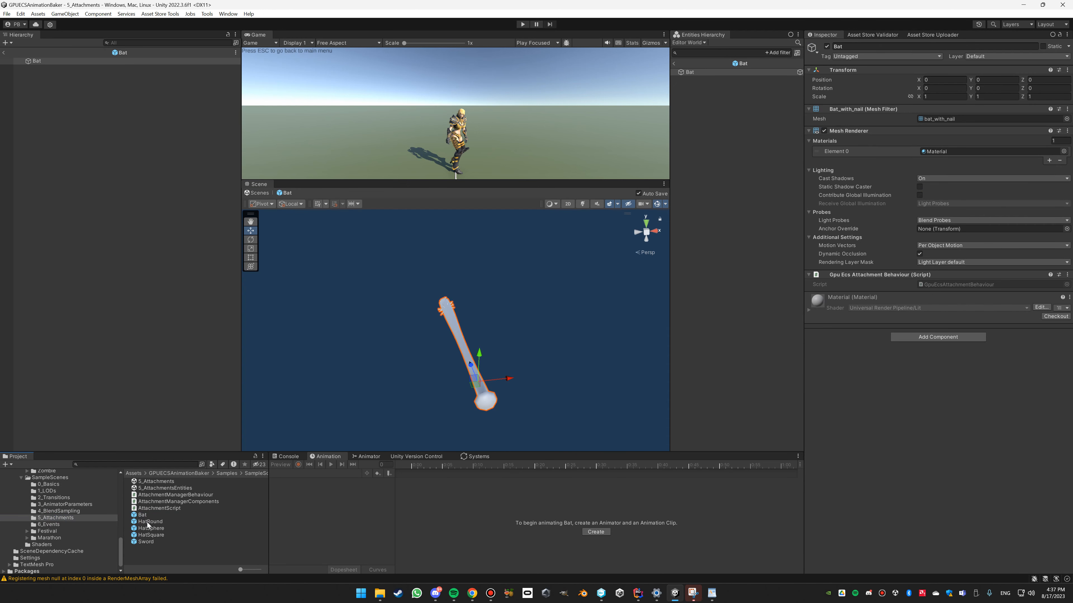
double_click(144, 542)
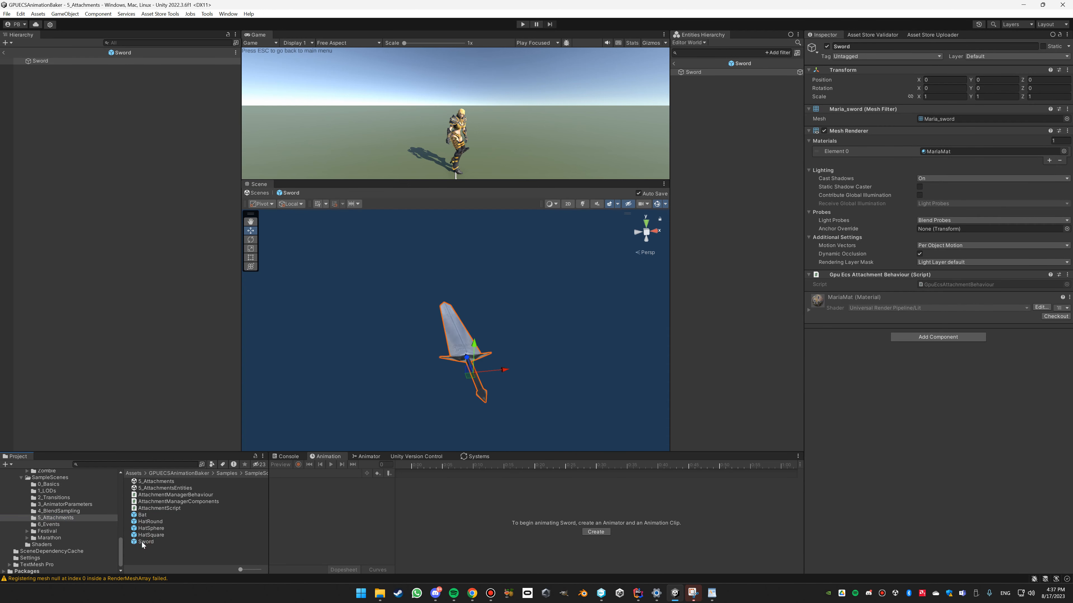
double_click(150, 522)
double_click(151, 528)
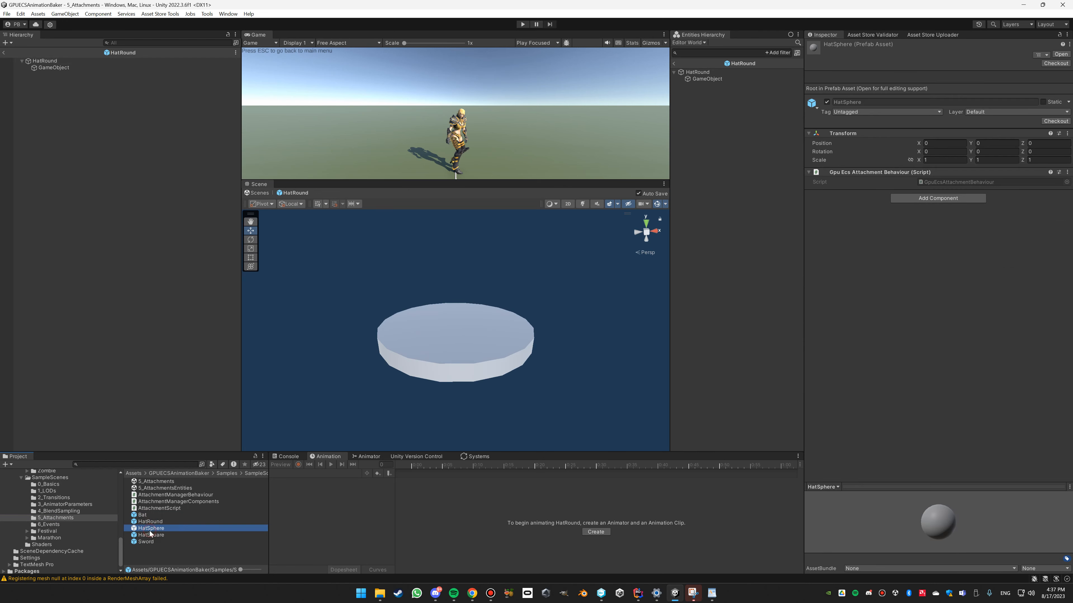
double_click(150, 535)
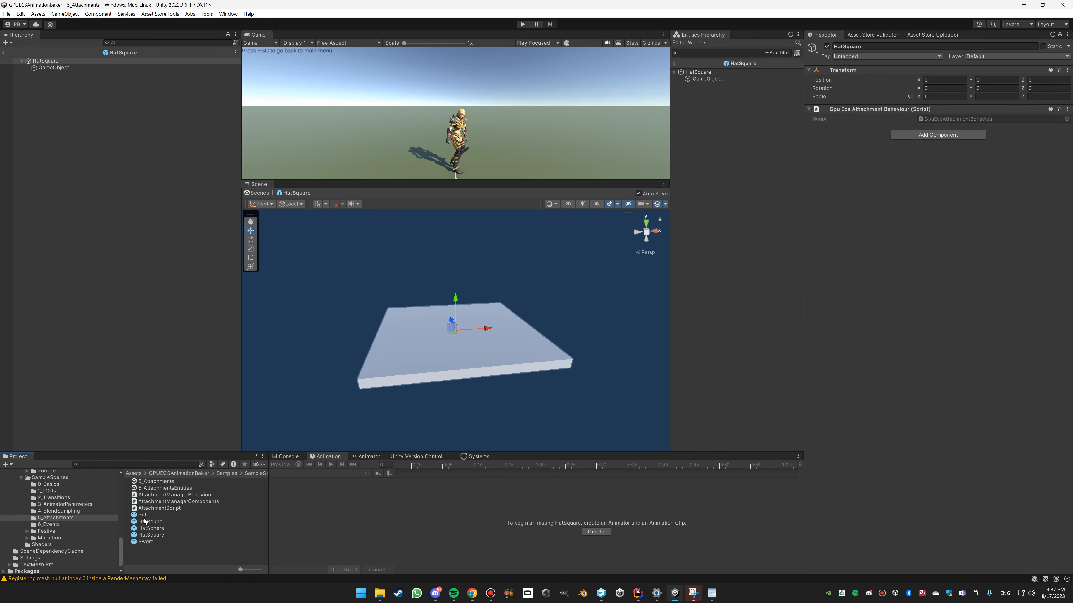
- Check the Gpu Ecs Attachment Behaviour on the weapon prefabs and the round and sphere hats, and return to the scene
double_click(140, 515)
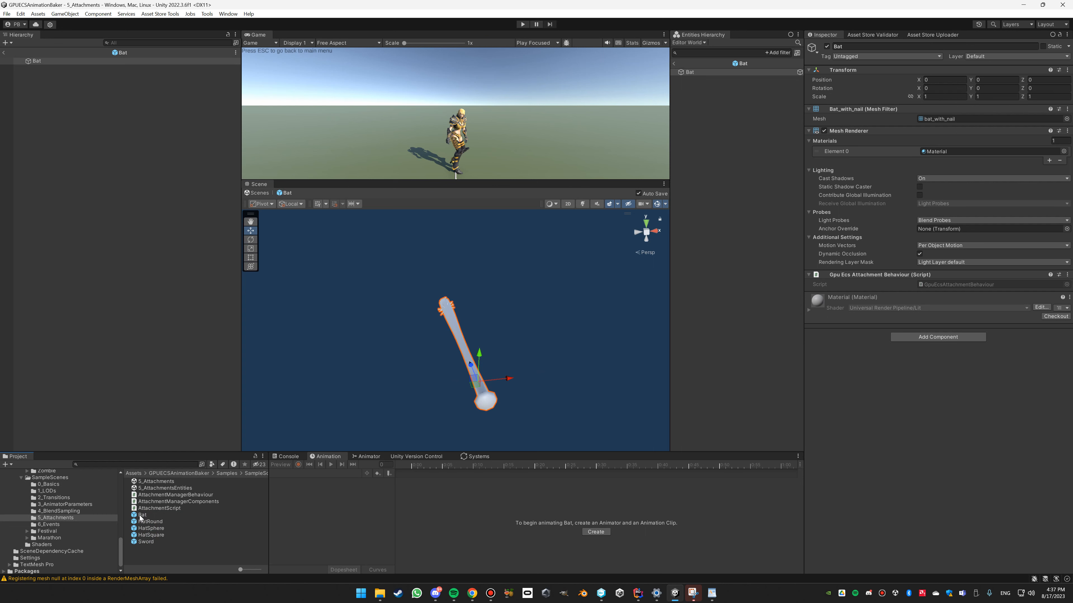
double_click(145, 542)
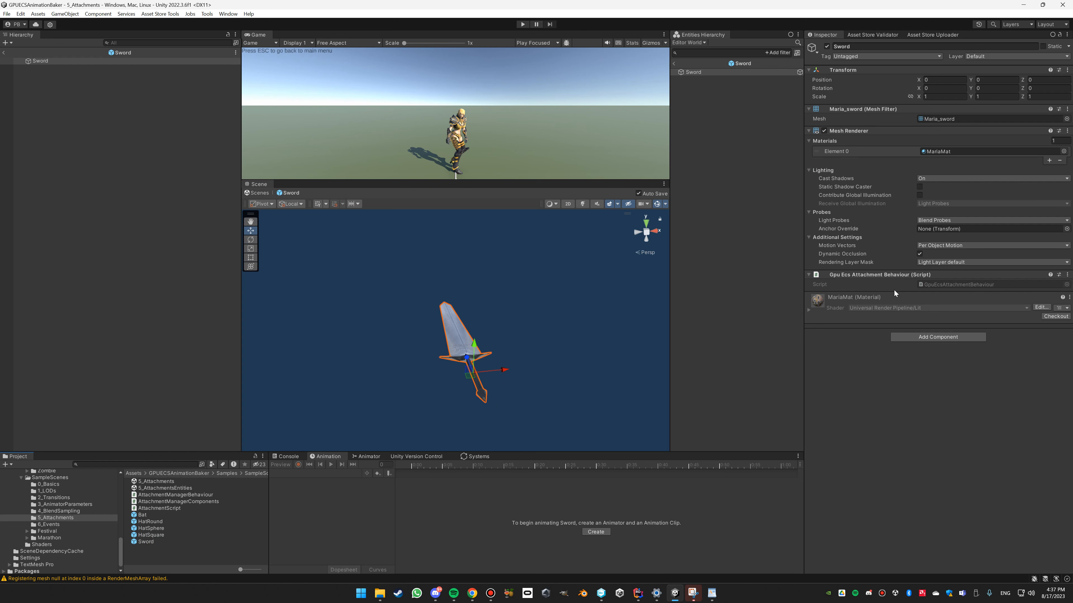
double_click(142, 515)
double_click(147, 521)
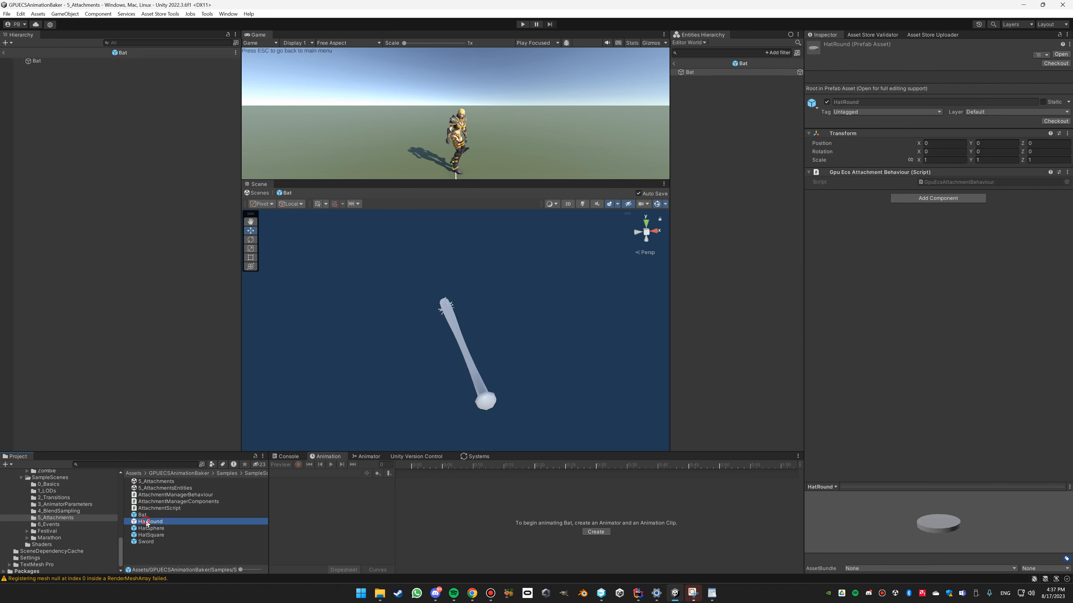
double_click(148, 528)
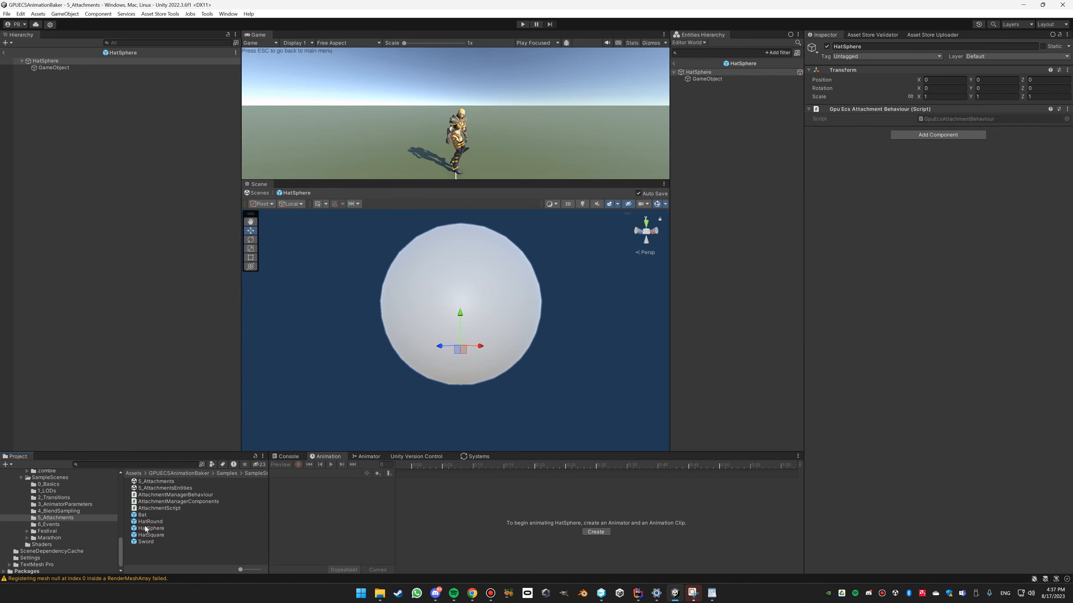
left_click(3, 53)
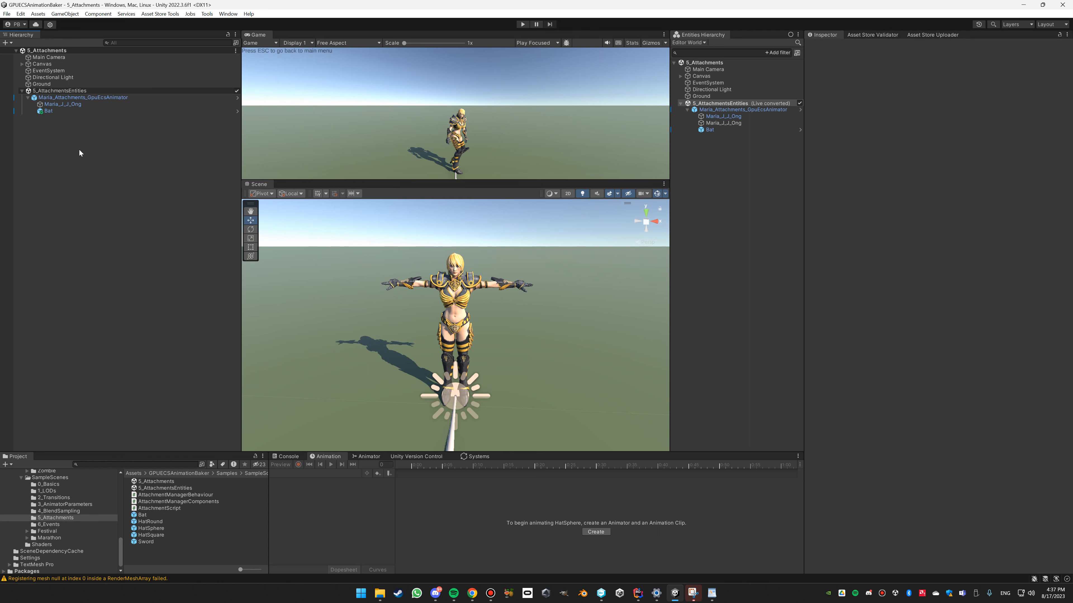
- Examine the Attachment Manager Behaviour on Maria_Attachments_GpuEcsAnimator, locating each attachment prefab and checking the anchor options of Element 2
left_click(68, 98)
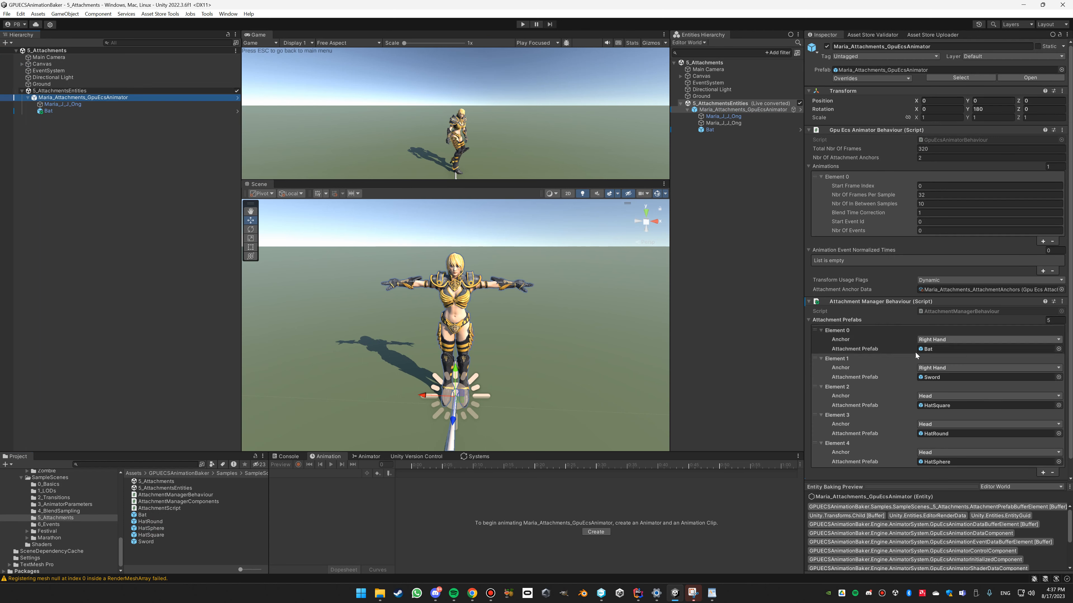
scroll(916, 350, "down", 1)
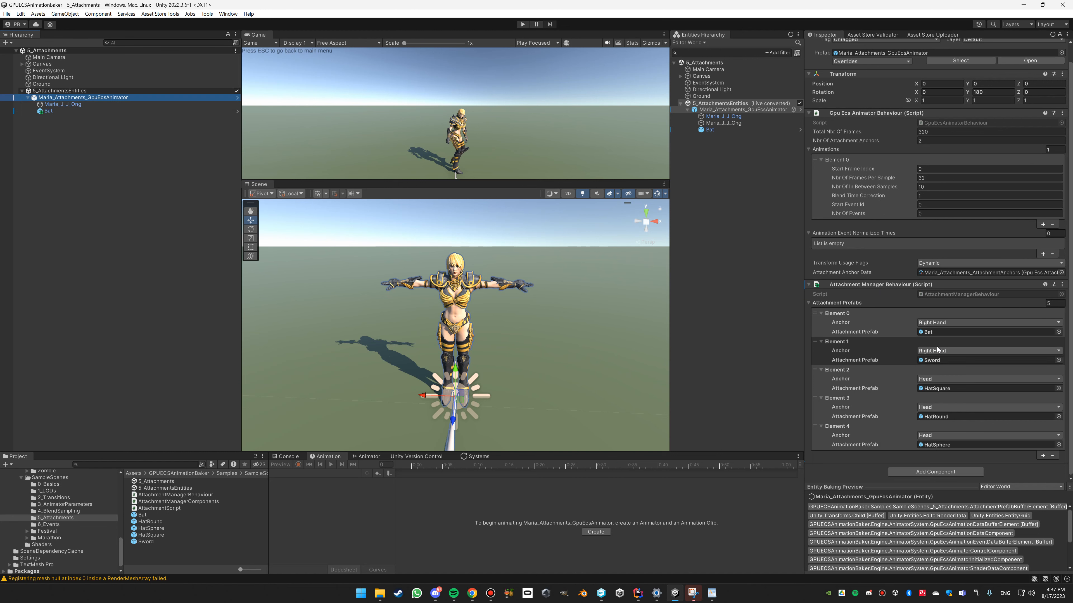
left_click(938, 335)
left_click(940, 362)
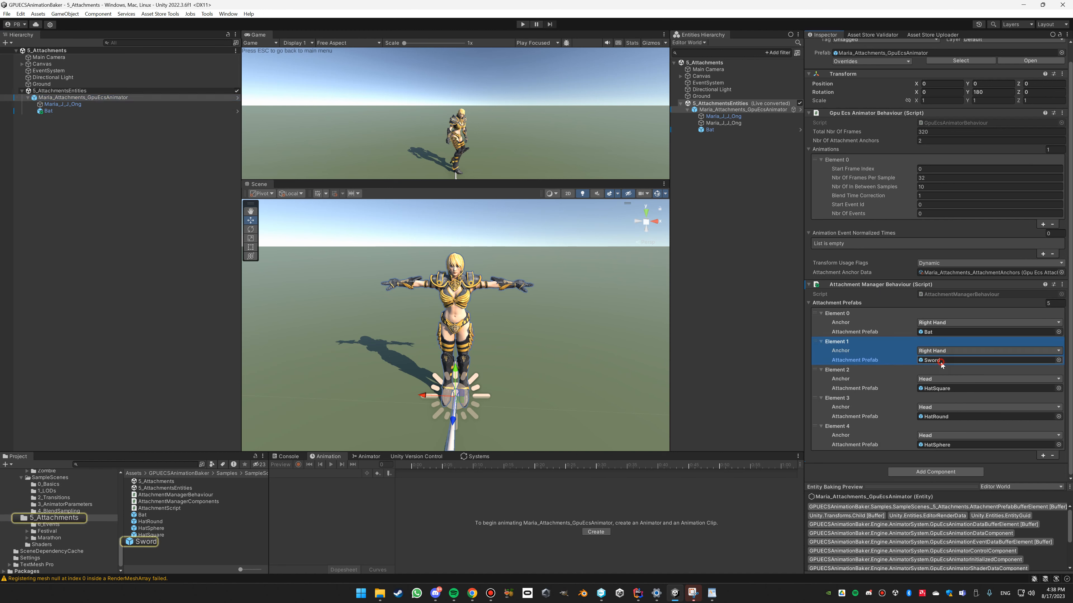
left_click(940, 388)
left_click(941, 417)
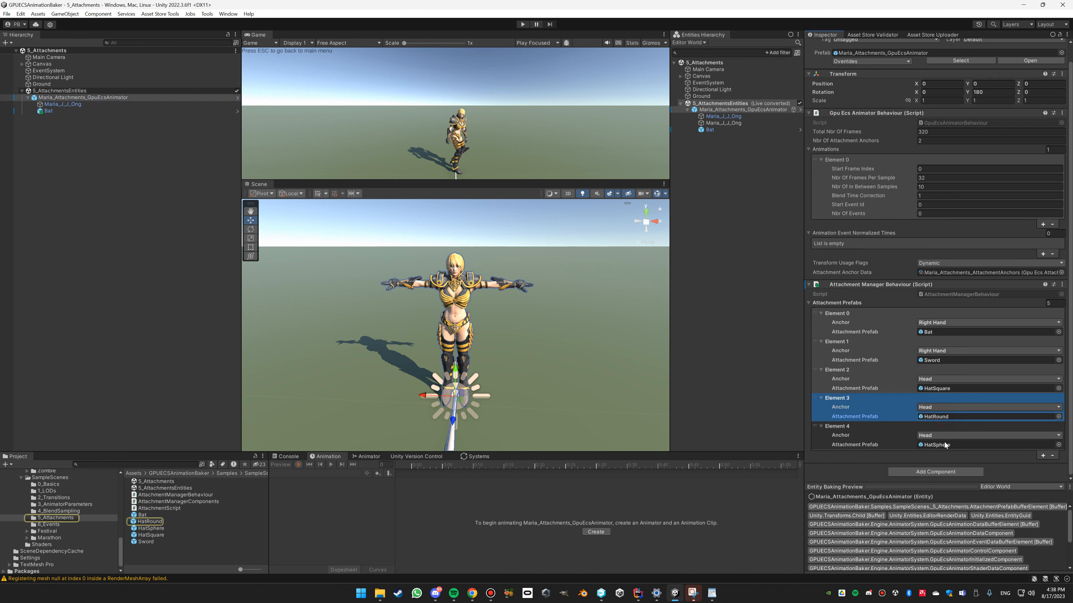
left_click(938, 444)
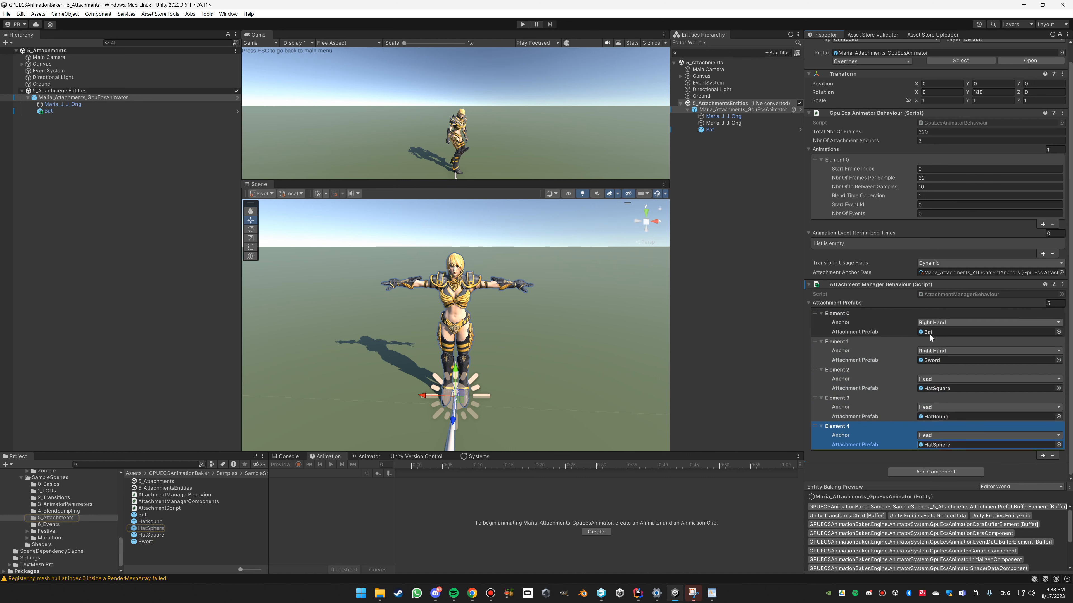
left_click(928, 380)
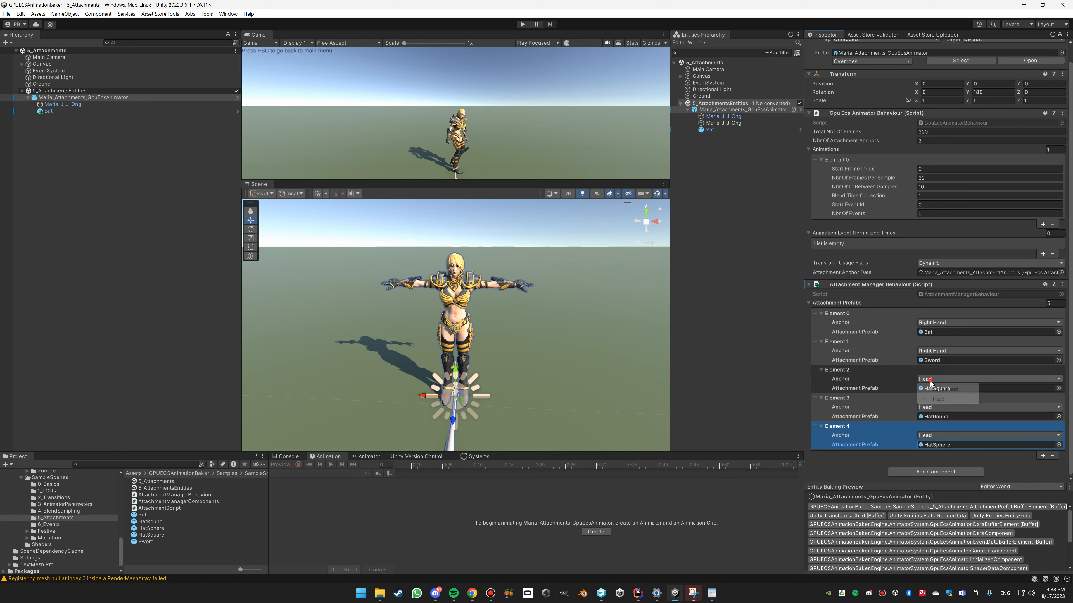
left_click(875, 382)
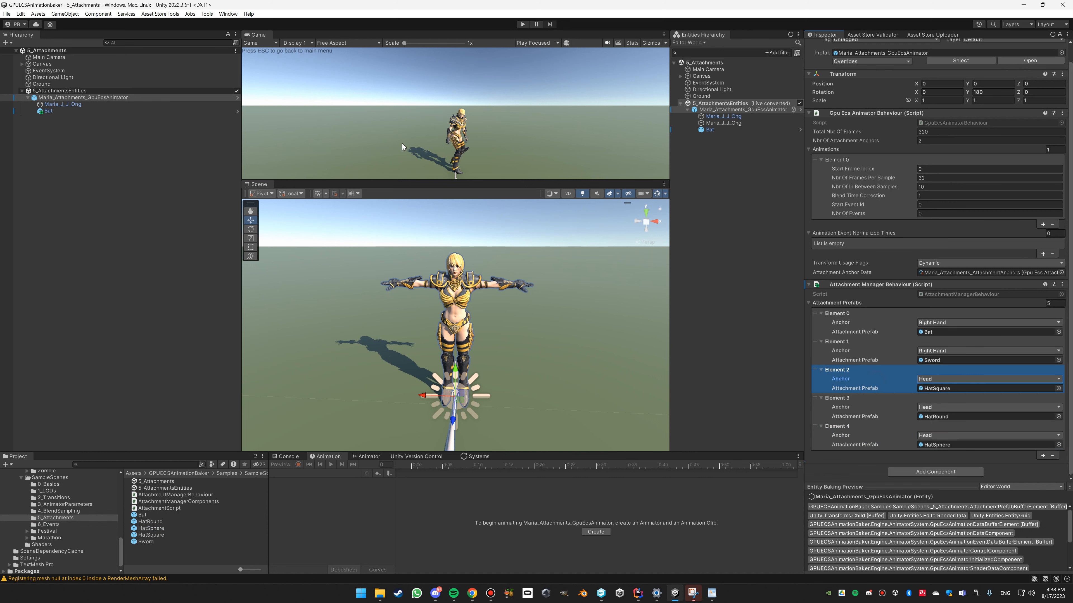
- Review the attachment buttons in the game view, and show the canvas in an enlarged 2D scene view
left_click_drag(348, 181, 340, 320)
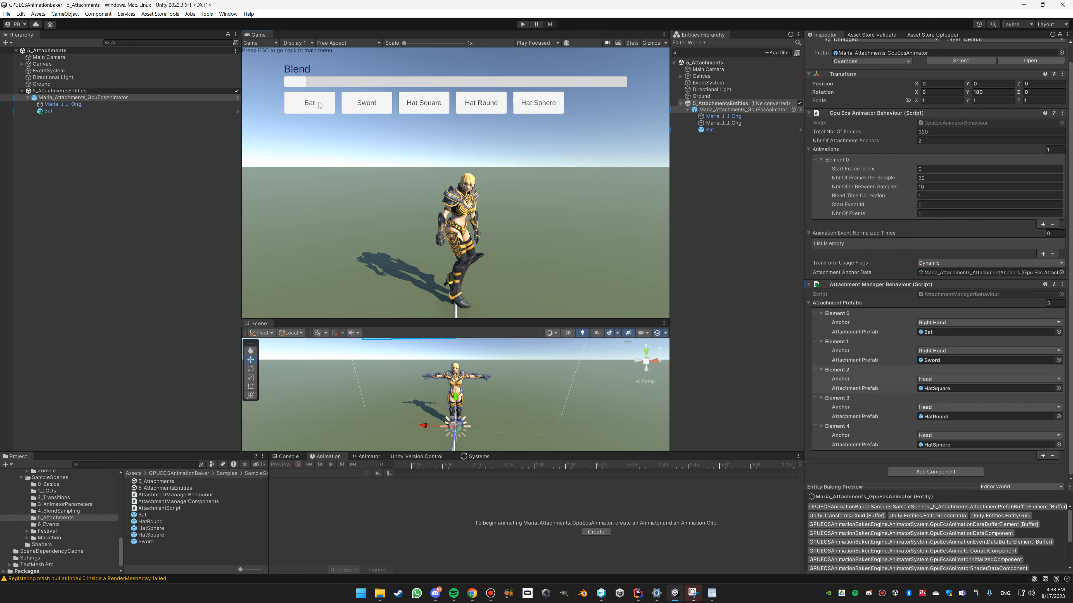
left_click_drag(411, 320, 568, 127)
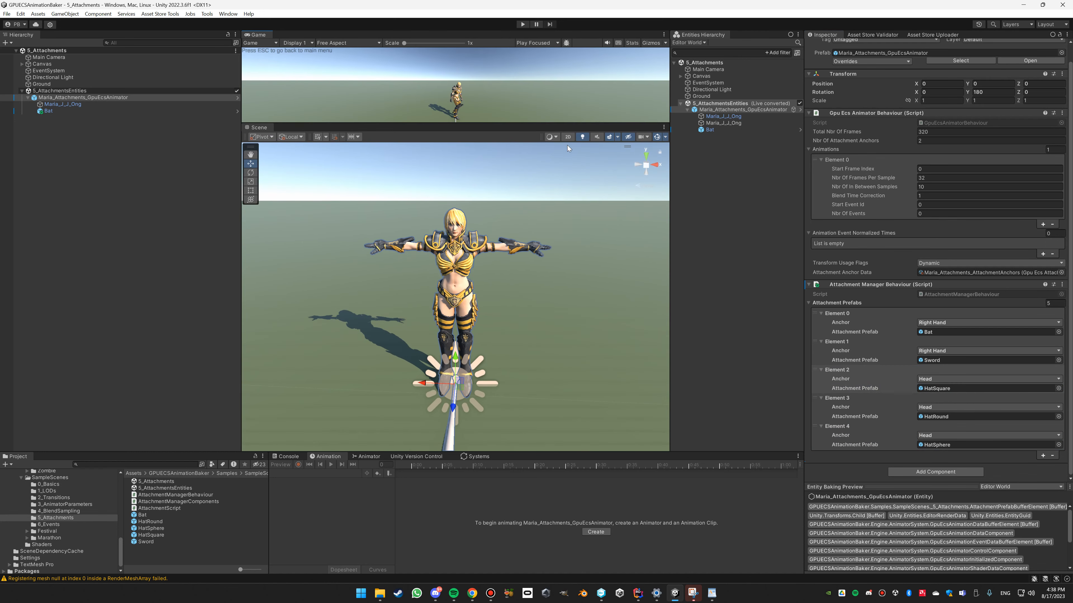
left_click(567, 136)
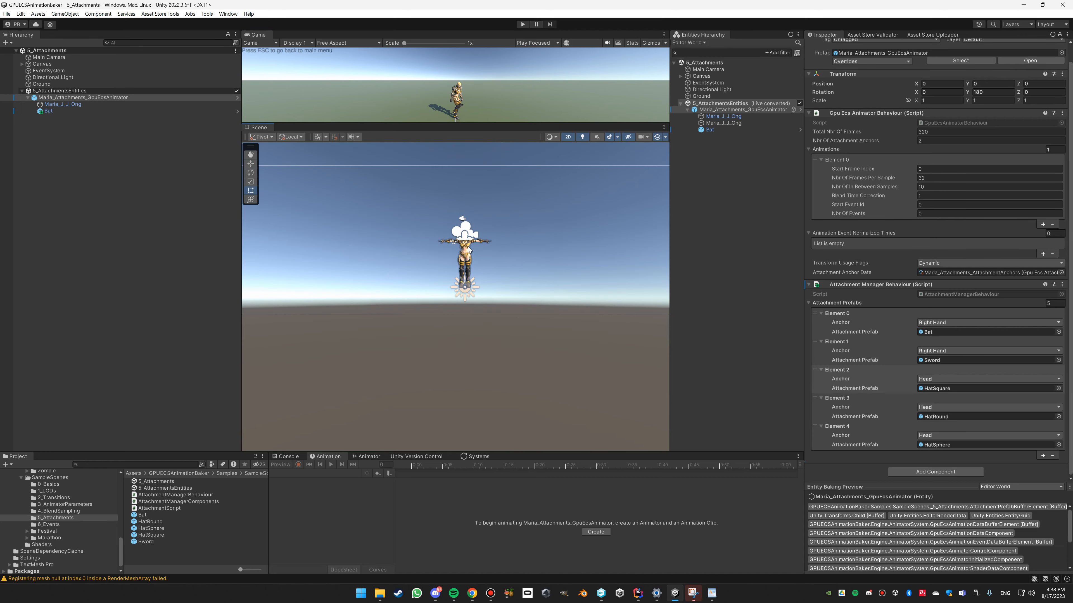
scroll(468, 250, "down", 6)
middle_click_drag(423, 239, 440, 304)
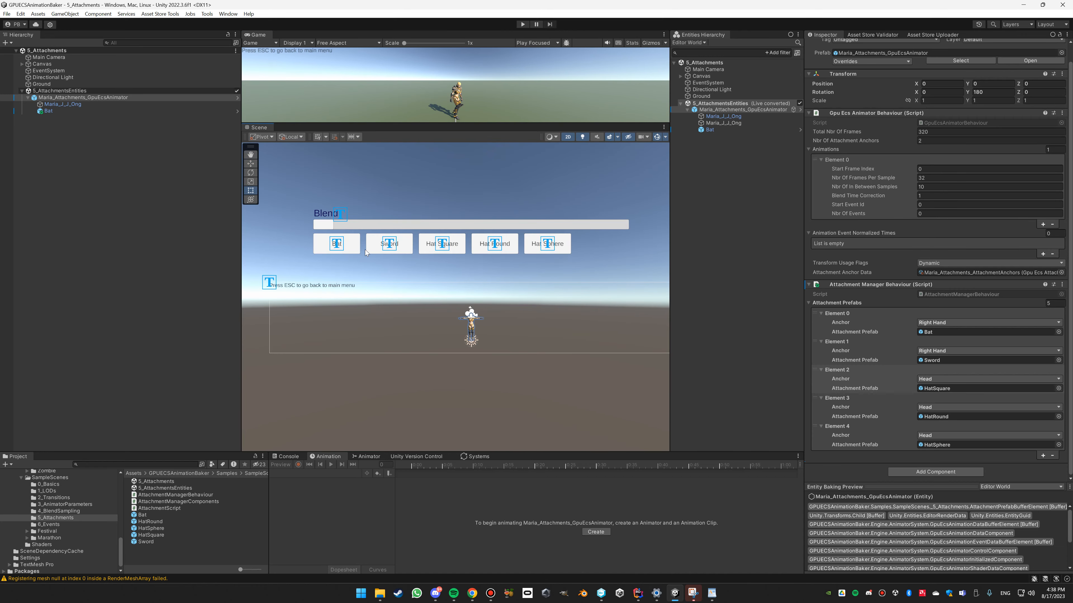
- Select the canvas buttons from buttonBat to buttonHatSphere and examine their shared On Click event and Attachment Script settings
left_click(353, 246)
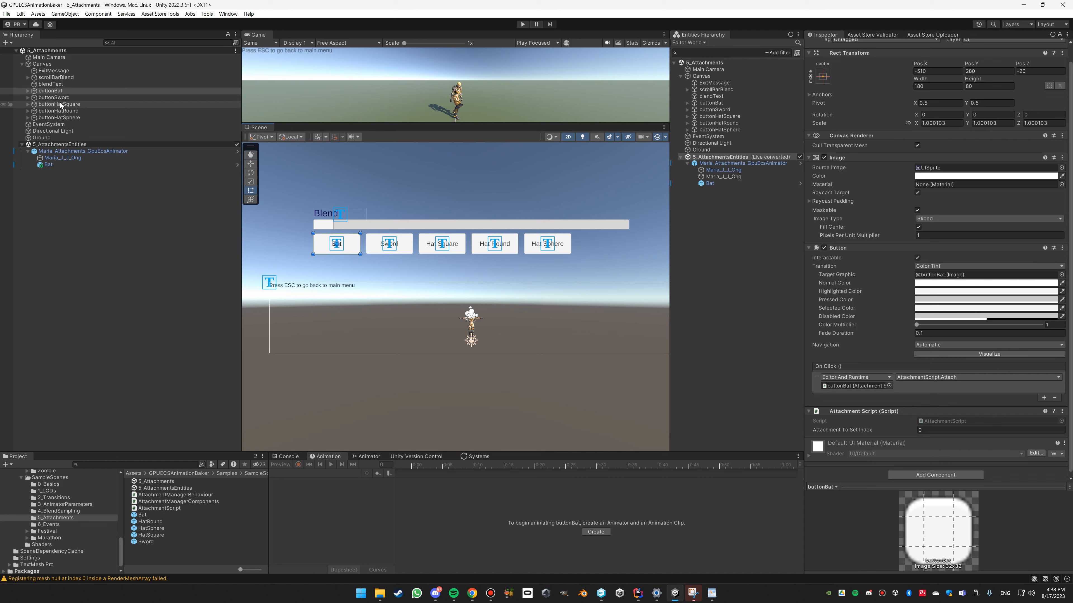
left_click(66, 118, "shift")
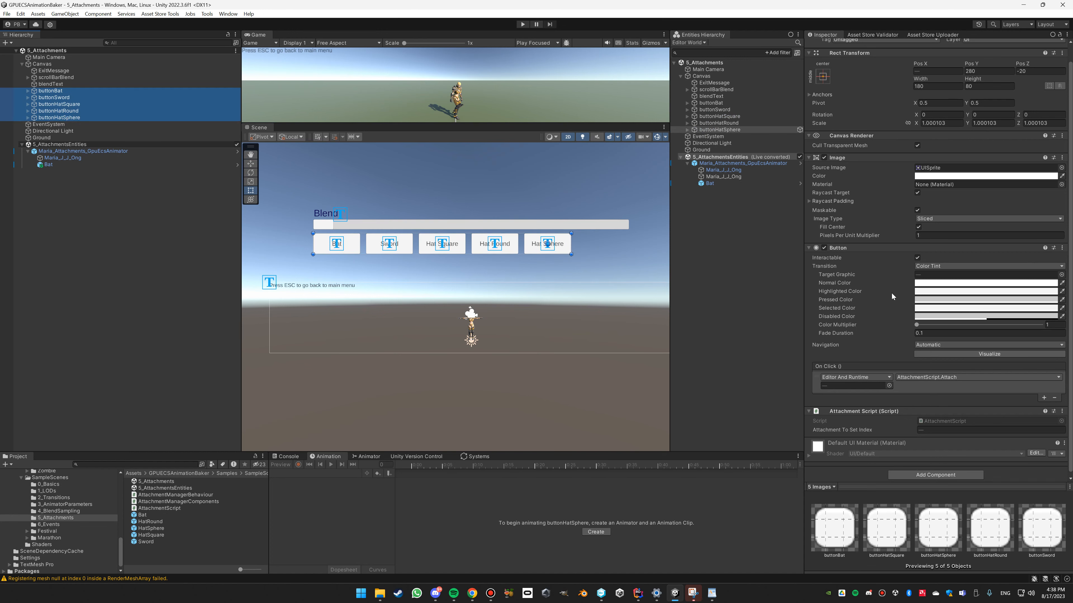
scroll(932, 257, "down", 1)
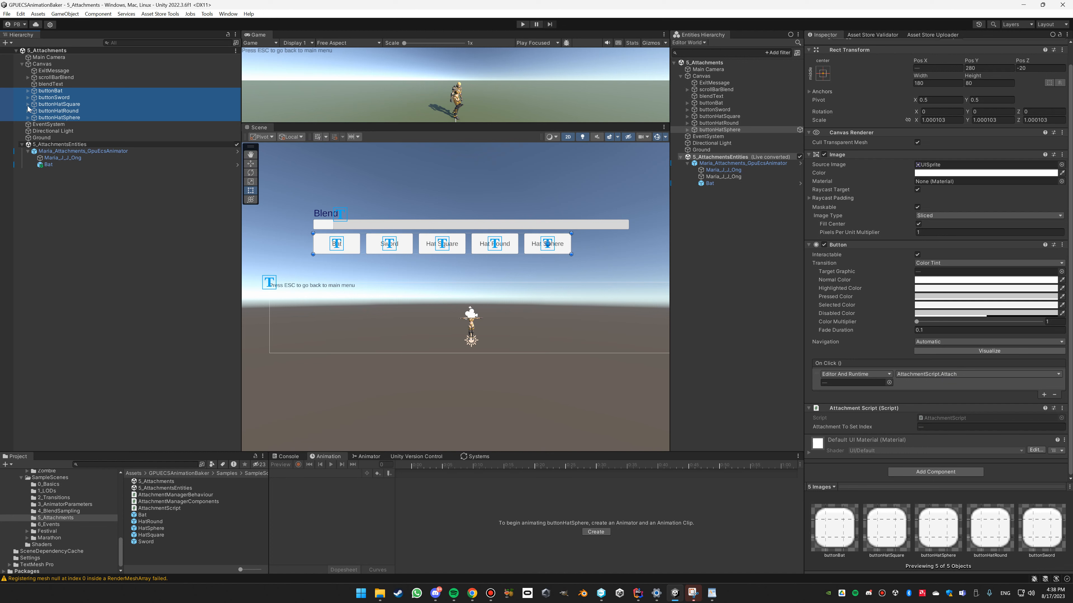
- Compare the Attachment To Set Index of the weapon and hat buttons with the Attachment Prefabs list on Maria_Attachments_GpuEcsAnimator
left_click(64, 97)
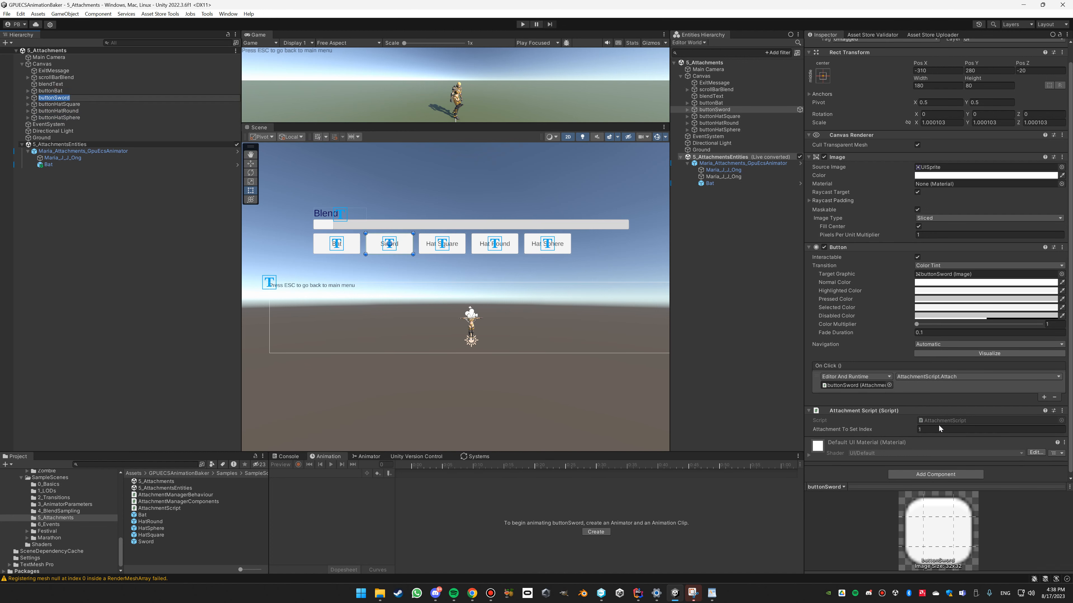
left_click(66, 104)
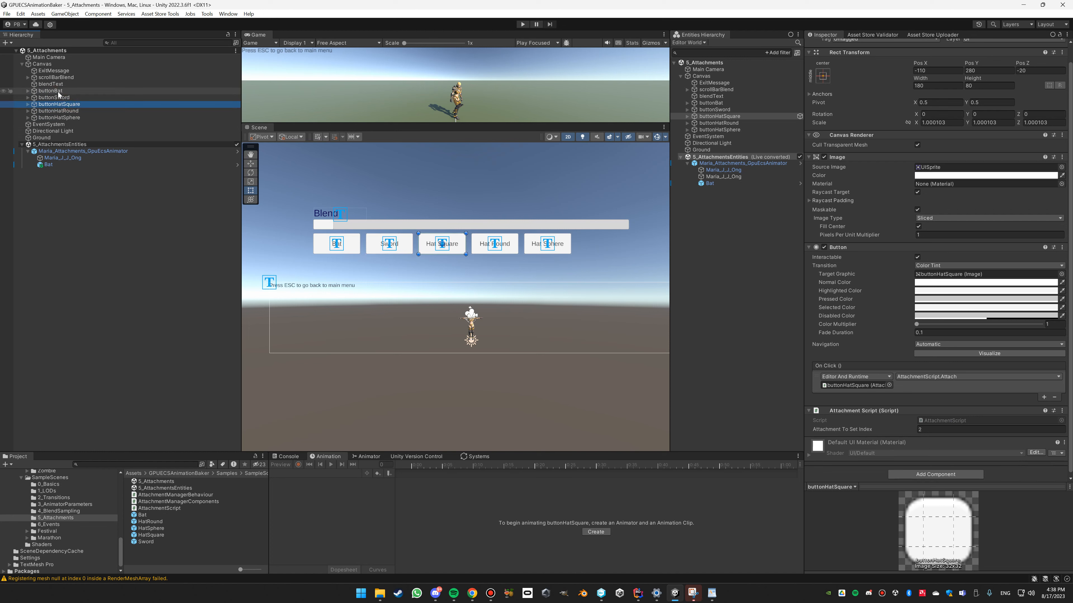
left_click(58, 90)
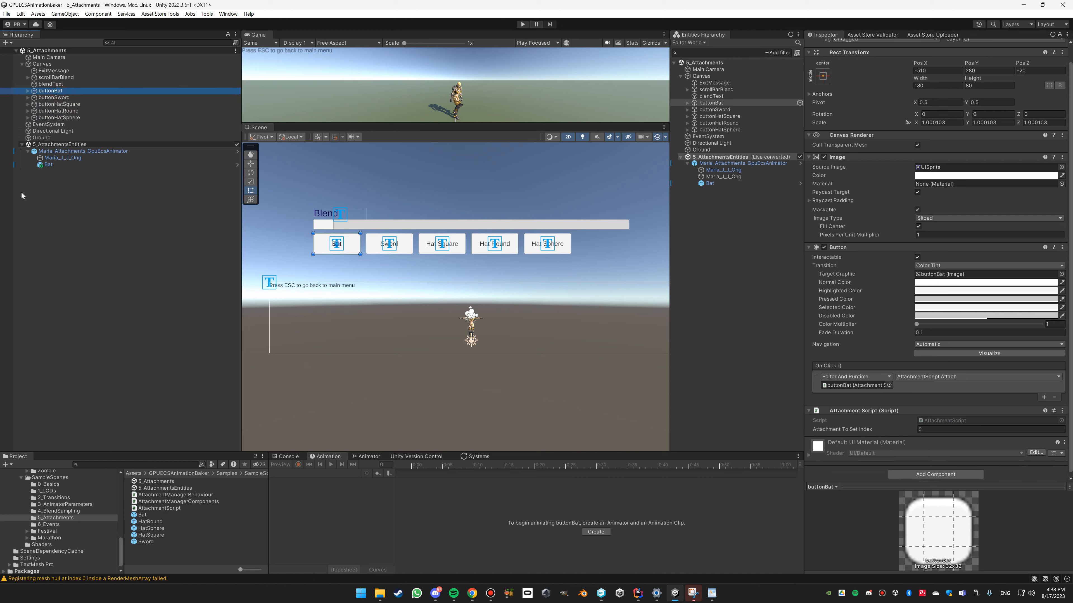
left_click(62, 152)
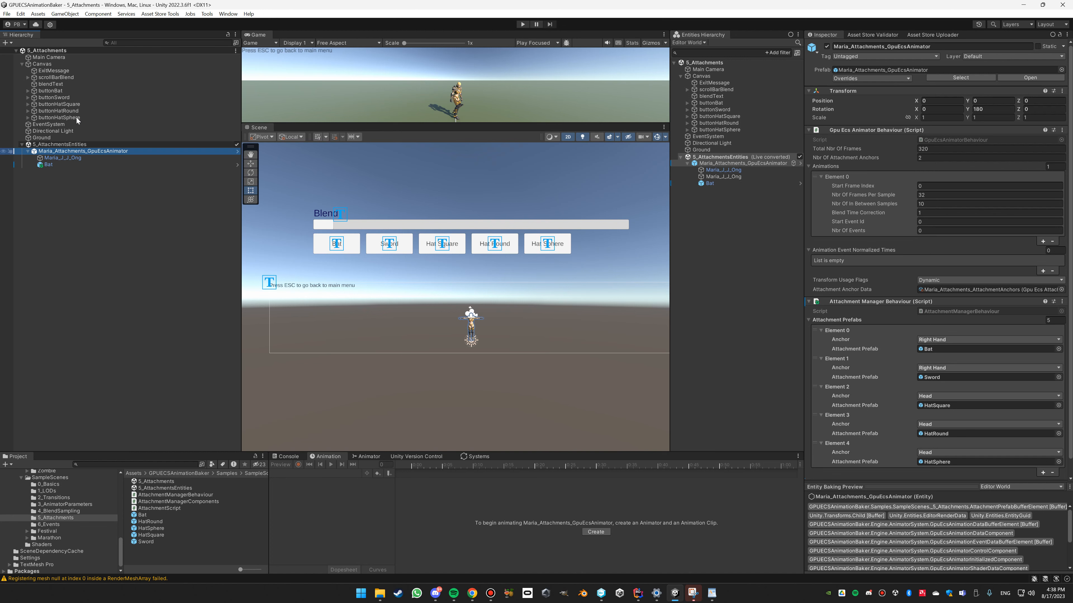
left_click(63, 97)
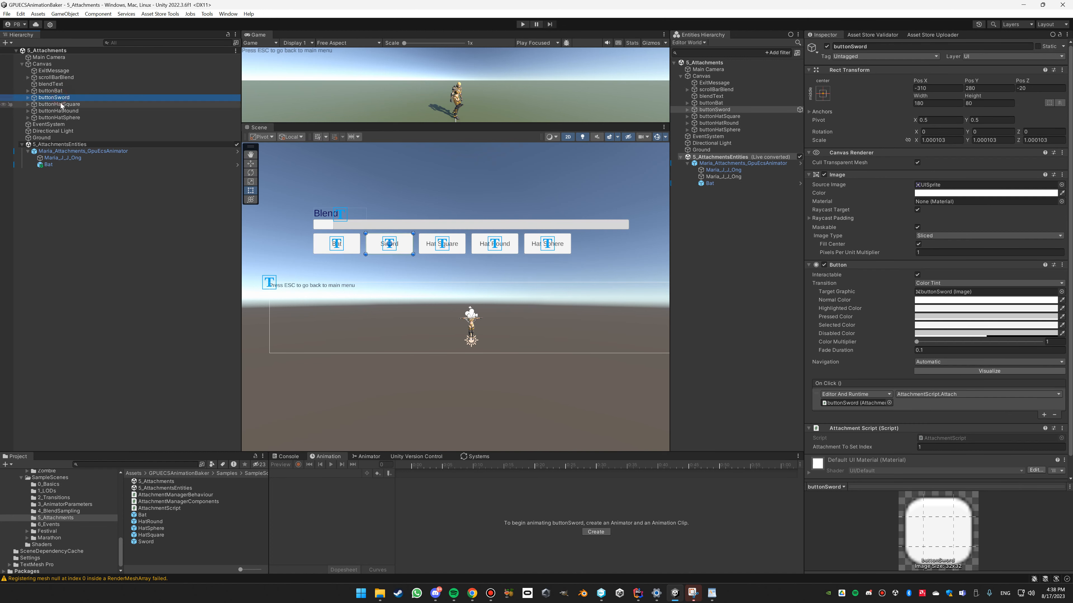
key("Down")
key("Down")
key("Down")
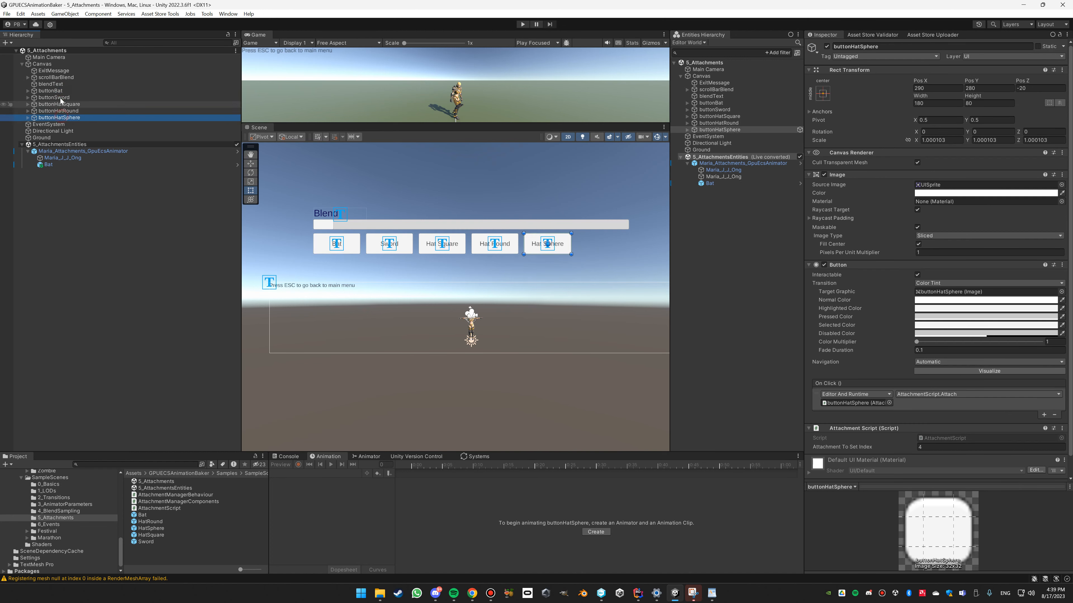
key("Up")
key("Up")
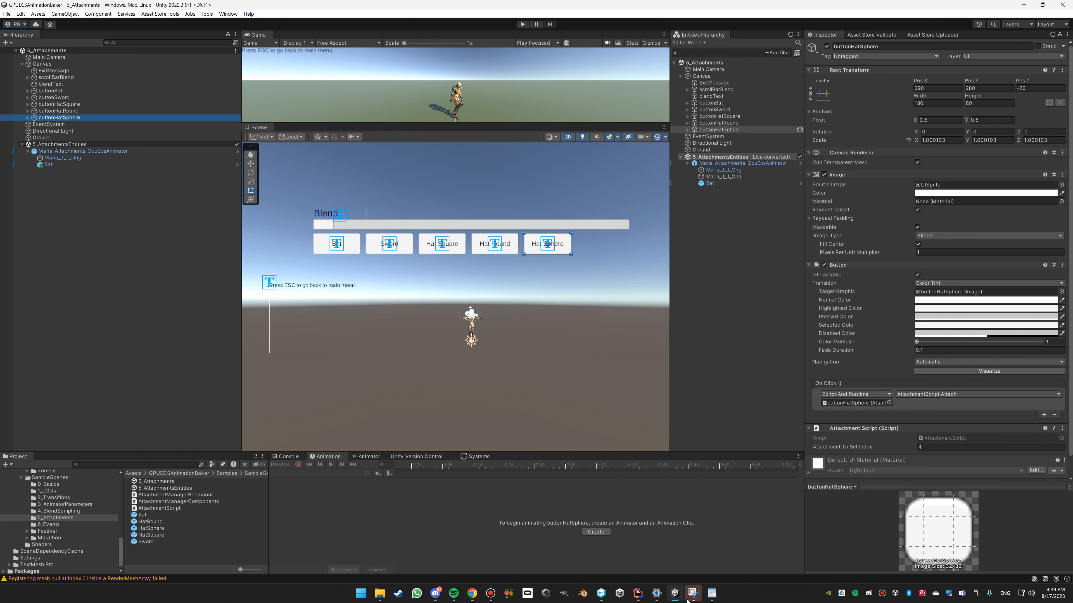
- Open AttachmentManagerBehaviour.cs in Rider, find the attachmentPrefabs field, and match it to the Attachment Prefabs list on Maria_Attachments_GpuEcsAnimator in Unity
left_click(638, 594)
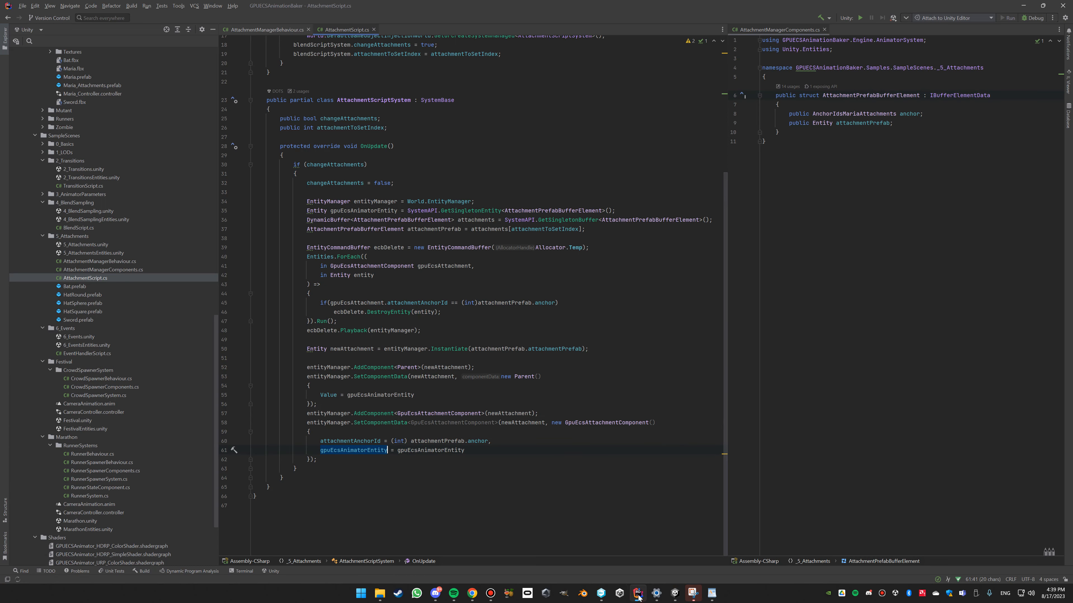
double_click(111, 262)
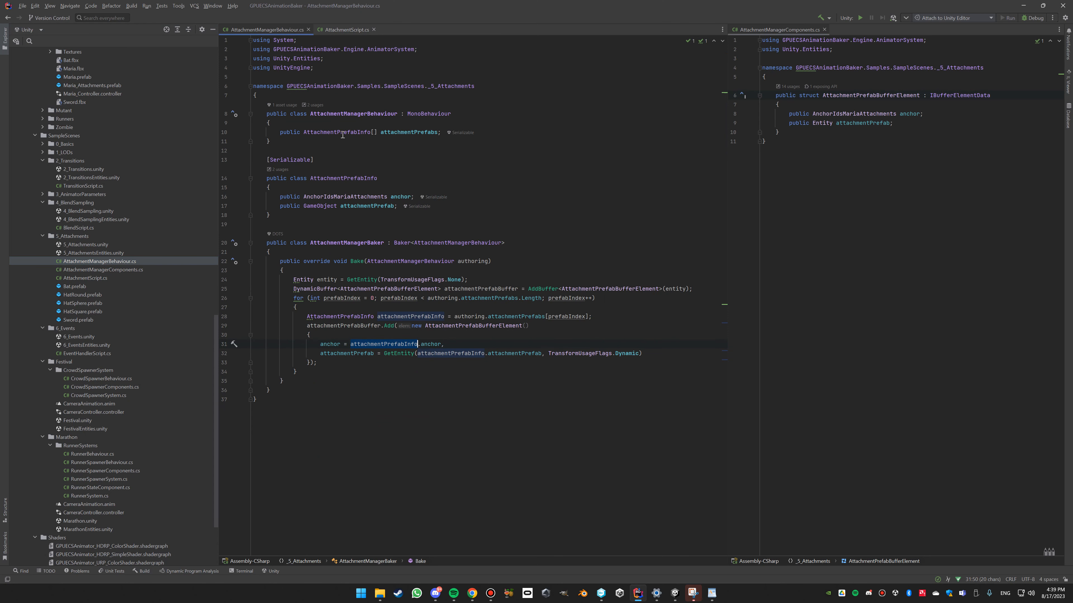
double_click(423, 133)
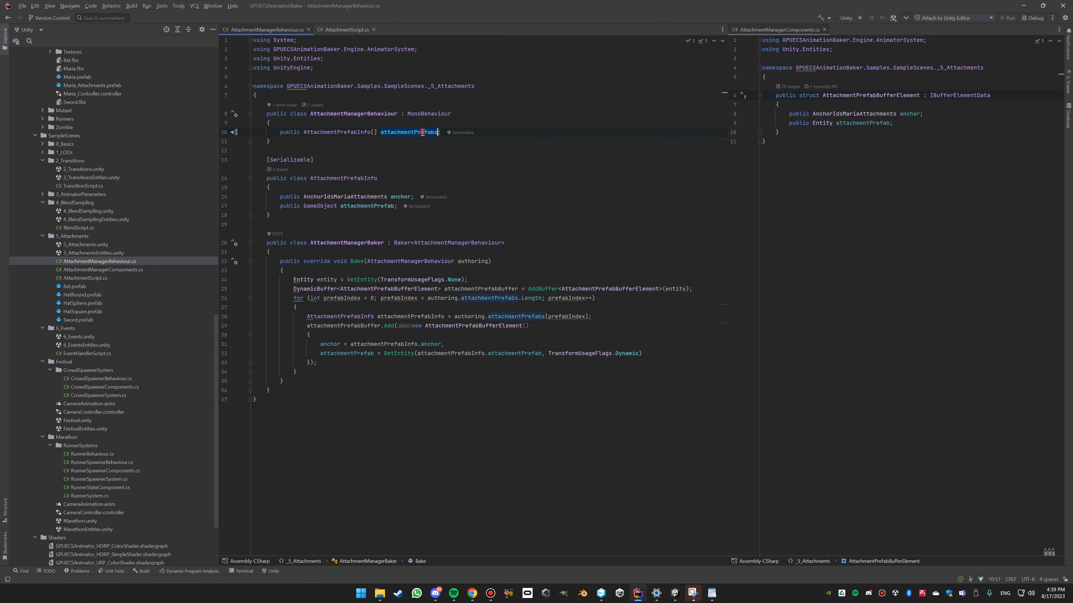
left_click(679, 596)
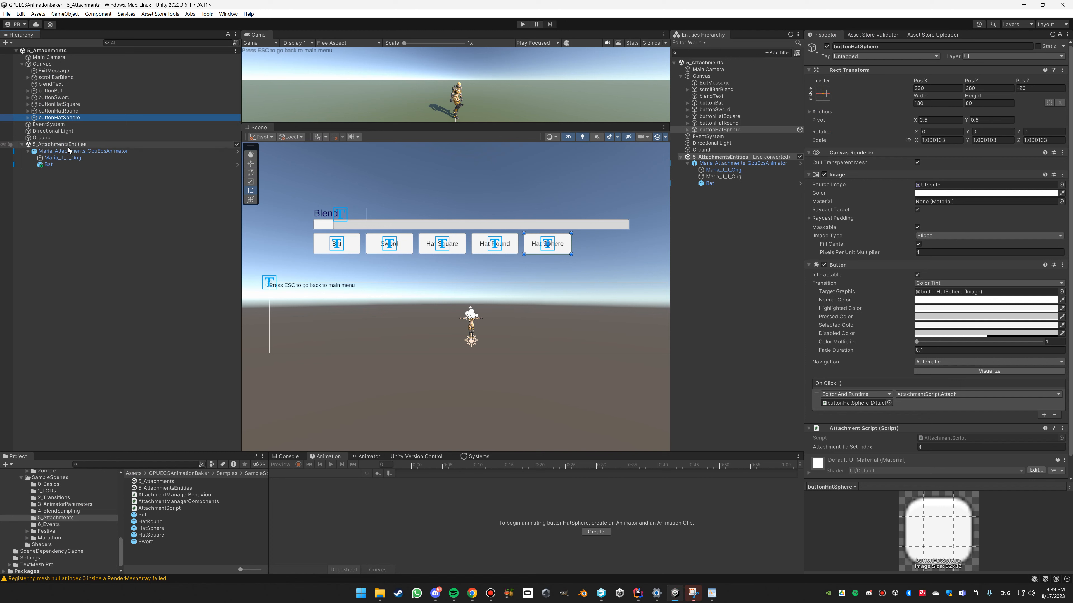
left_click(69, 152)
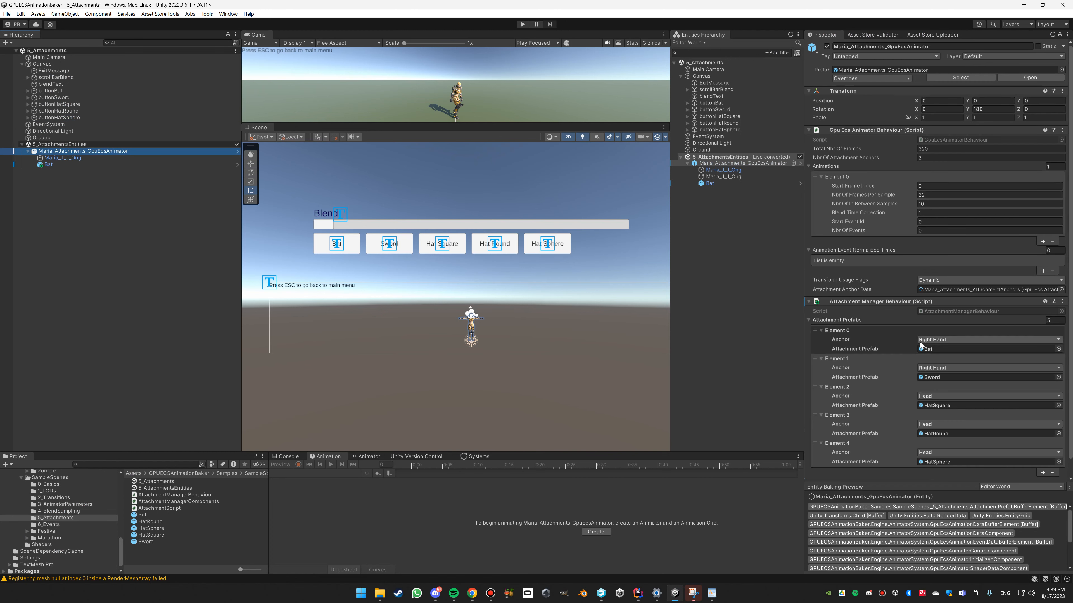
- Back in Rider, examine AttachmentPrefabInfo and the Bake method, comparing their GameObject and anchor fields with the AttachmentPrefabBufferElement struct
left_click(637, 593)
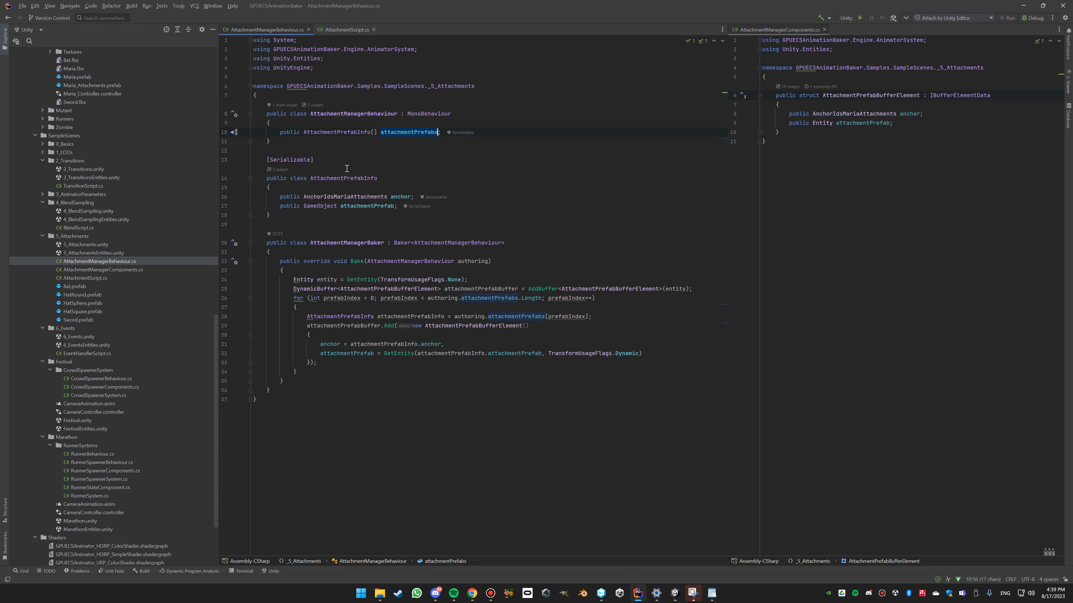
left_click(308, 177)
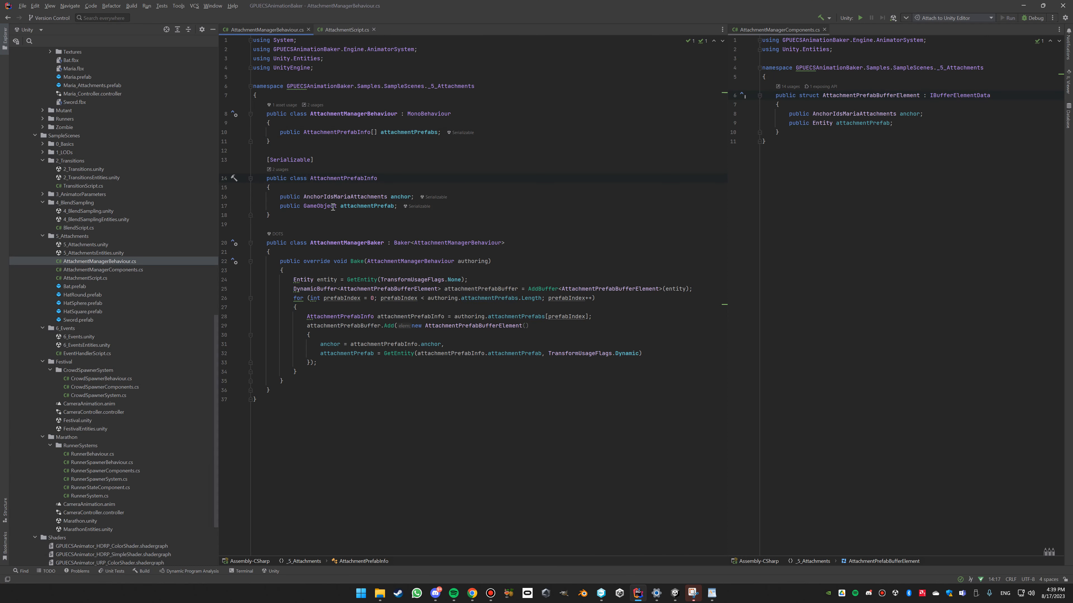
double_click(340, 261)
double_click(863, 96)
double_click(342, 196)
double_click(325, 206)
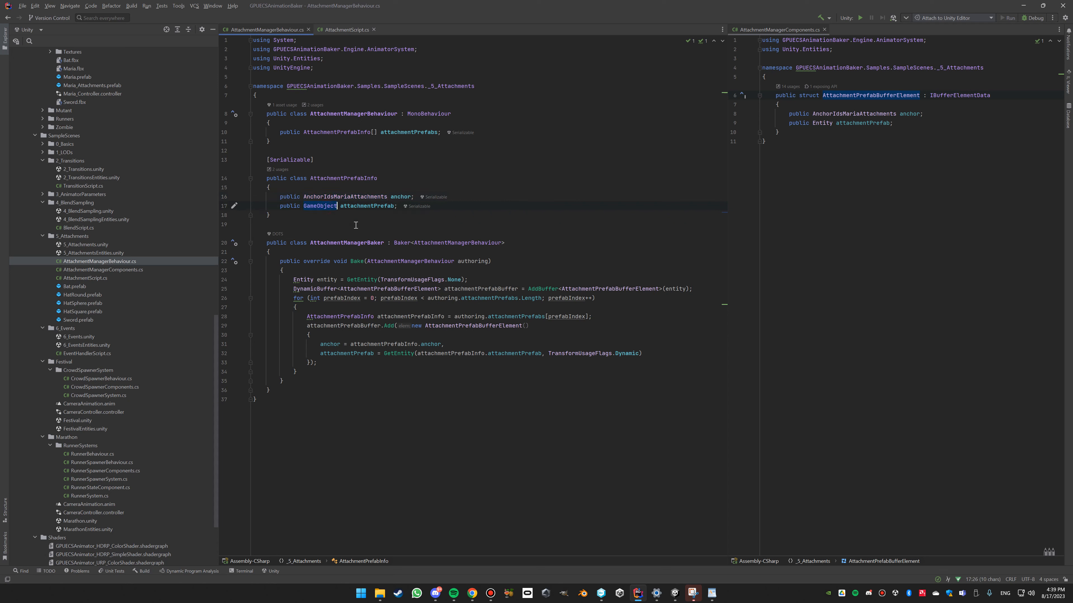
double_click(317, 210)
double_click(819, 124)
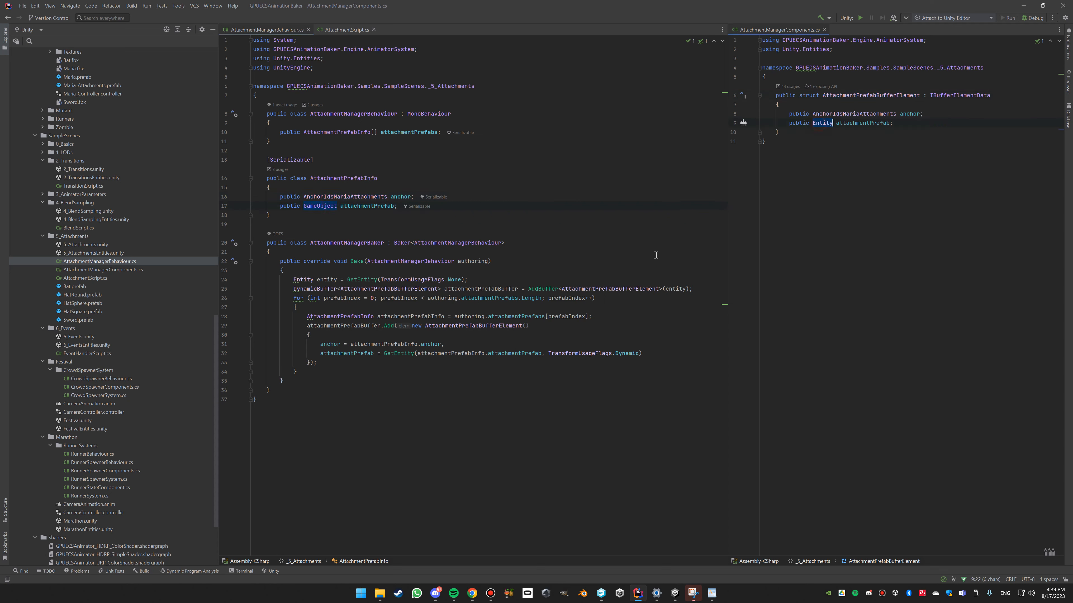
key("ctrl+q")
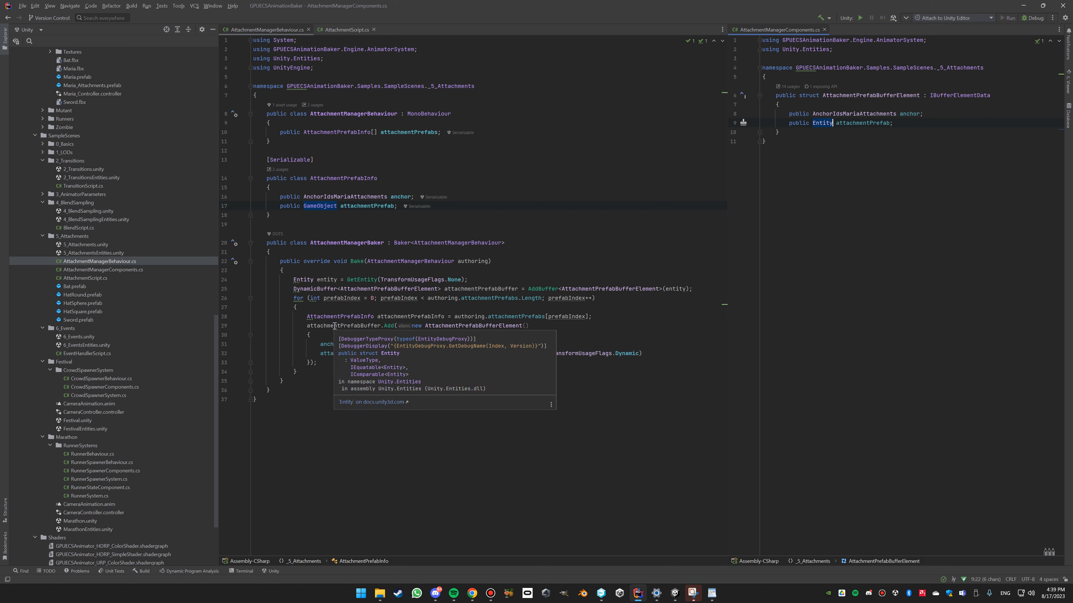
- Open AttachmentScript.cs and examine the AttachmentScript class's attachmentToSetIndex and the changeAttachments flag in AttachmentScriptSystem
double_click(98, 278)
scroll(389, 233, "up", 6)
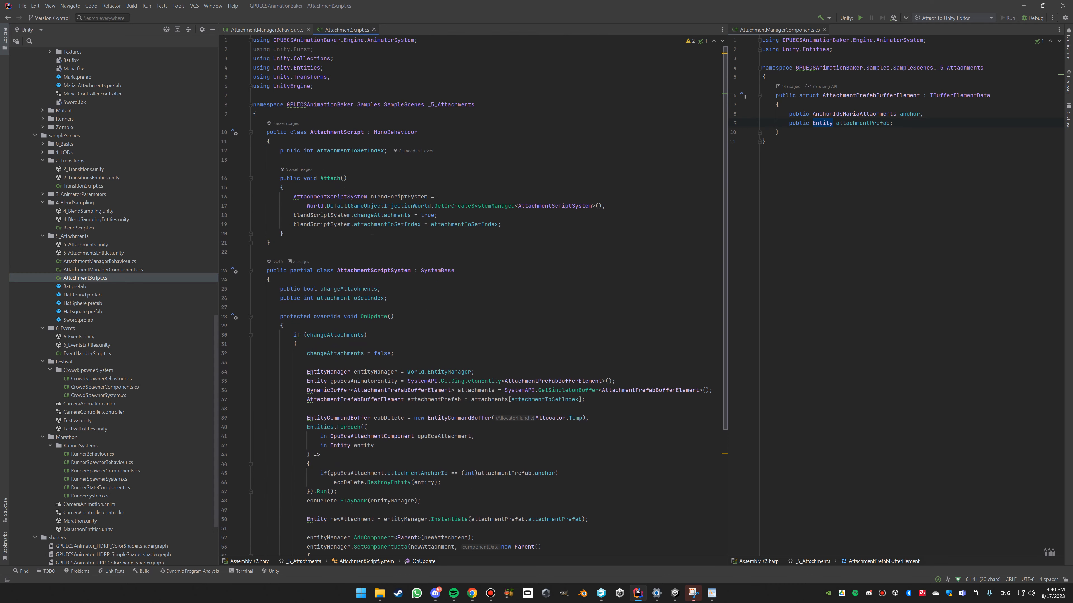
double_click(337, 132)
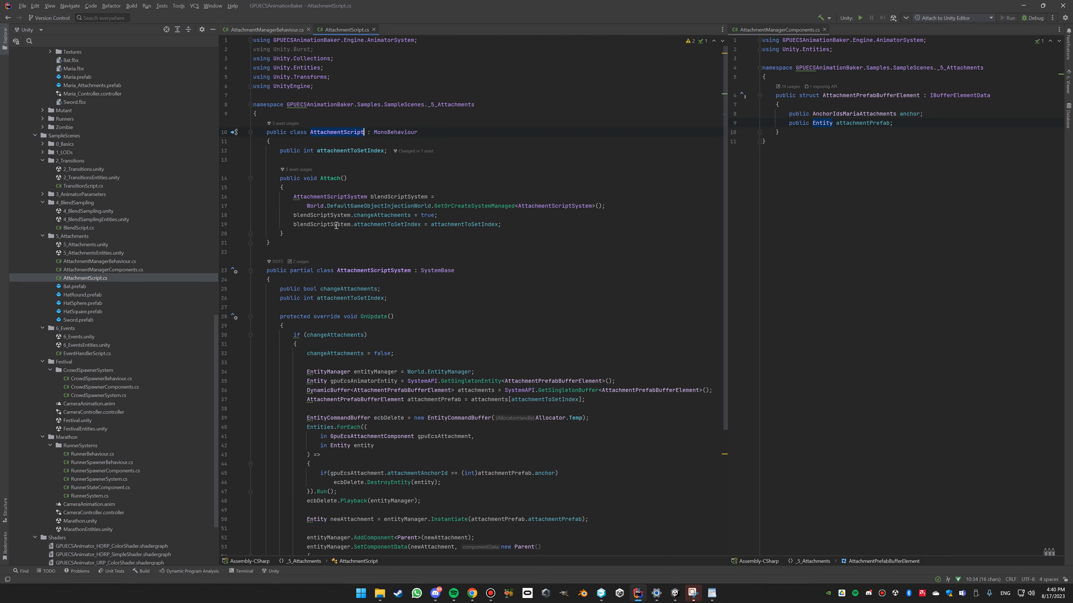
double_click(340, 150)
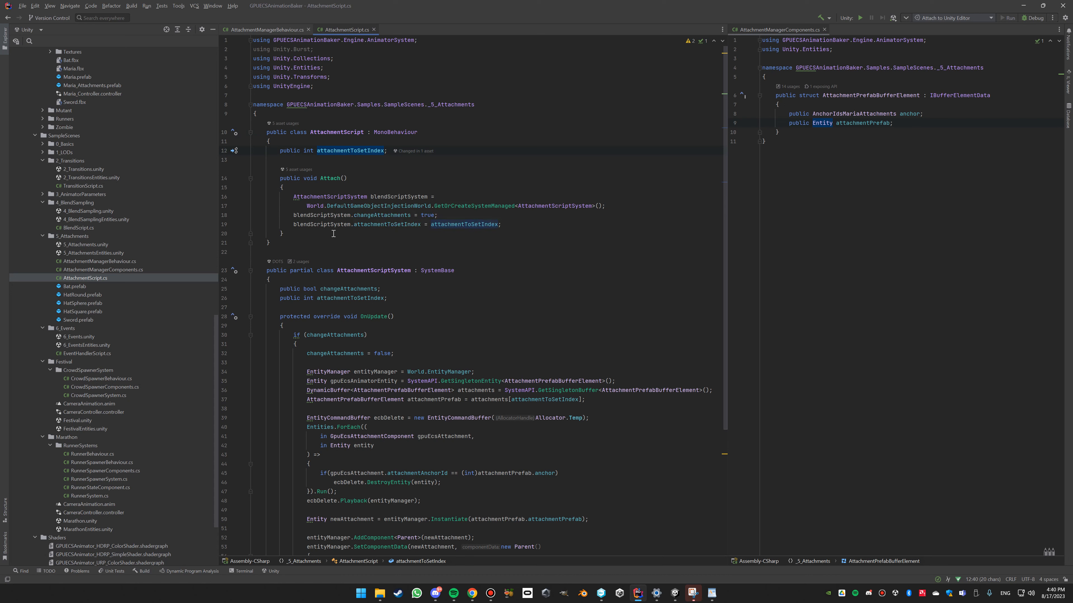
double_click(363, 270)
double_click(344, 289)
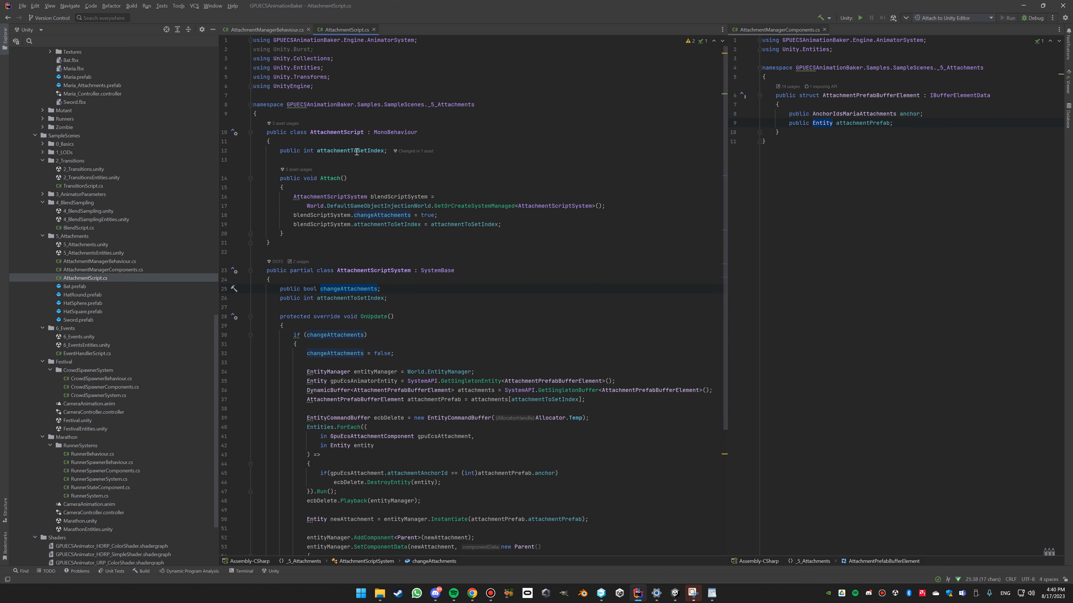
- Trace how OnUpdate checks changeAttachments and fetches the AttachmentPrefabBufferElement buffer, comparing it with Maria's prefab list in Unity before returning to Rider
scroll(351, 348, "down", 5)
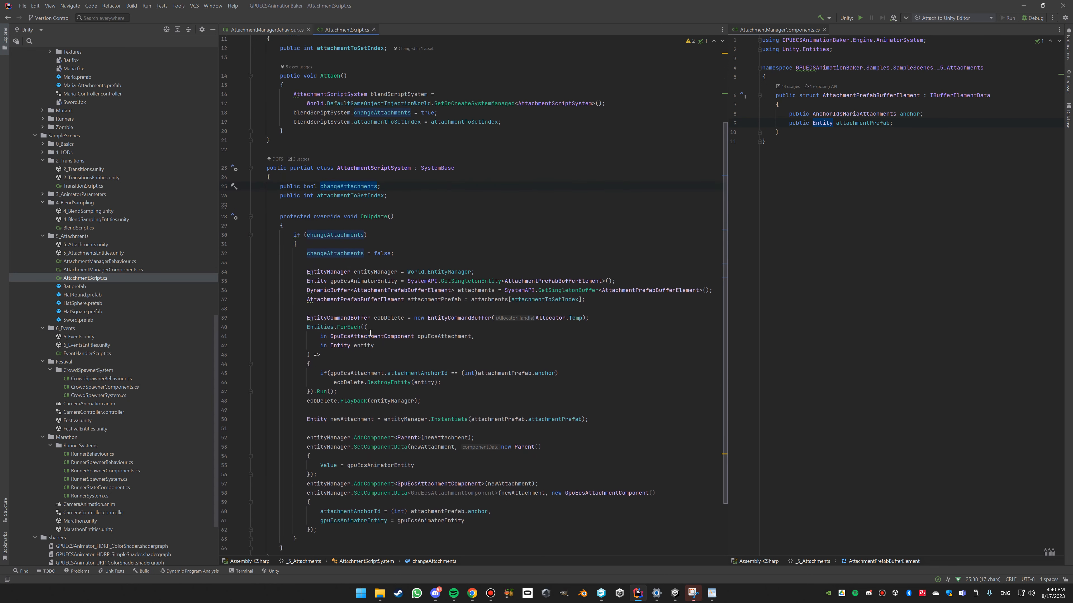
double_click(336, 197)
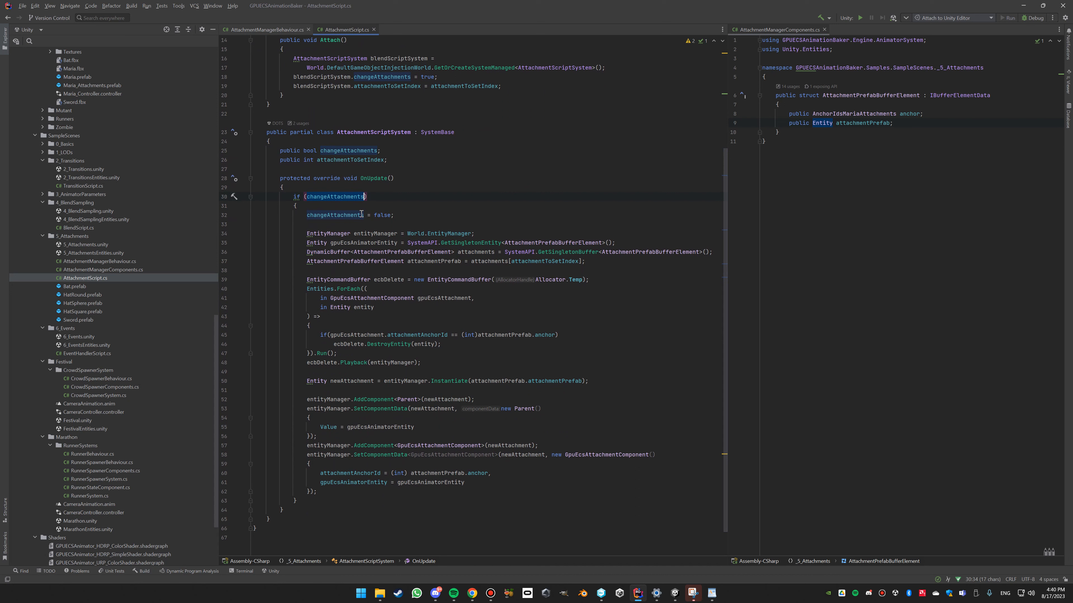
double_click(354, 161)
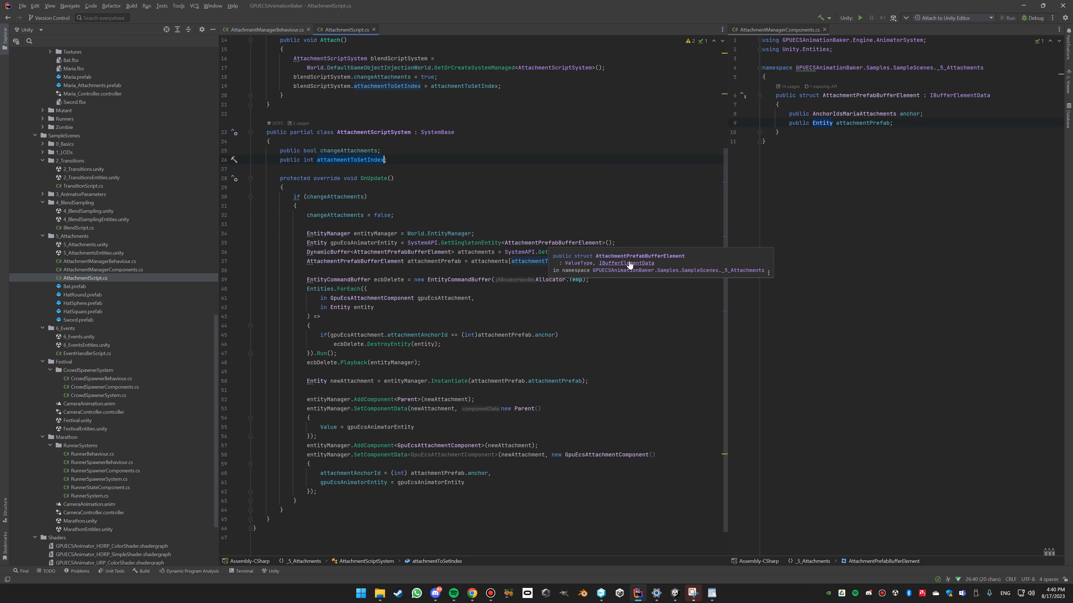
double_click(632, 252)
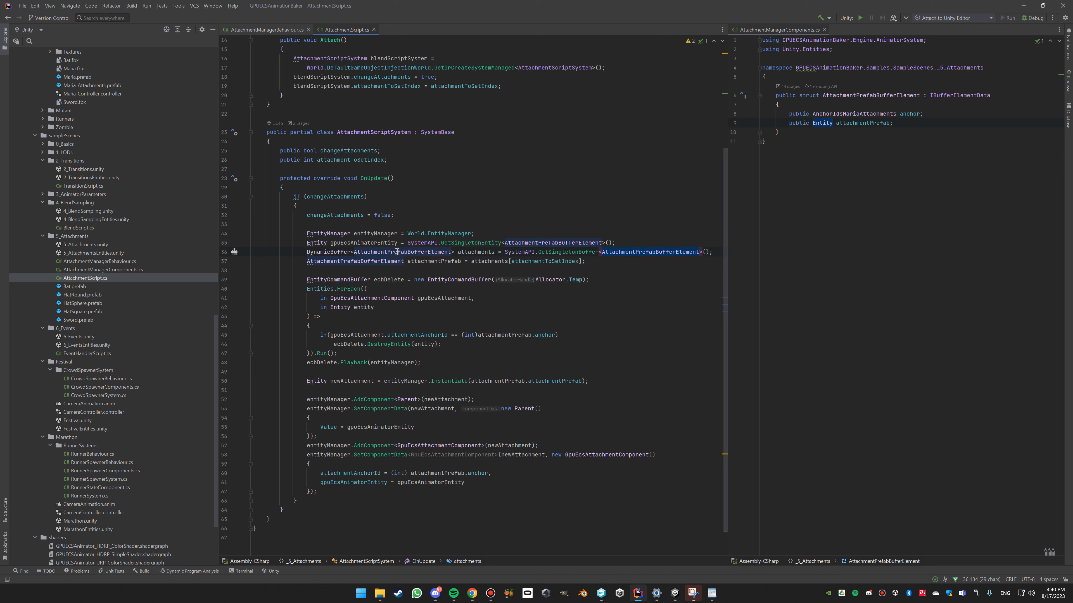
mouse_move(382, 252)
left_click(674, 592)
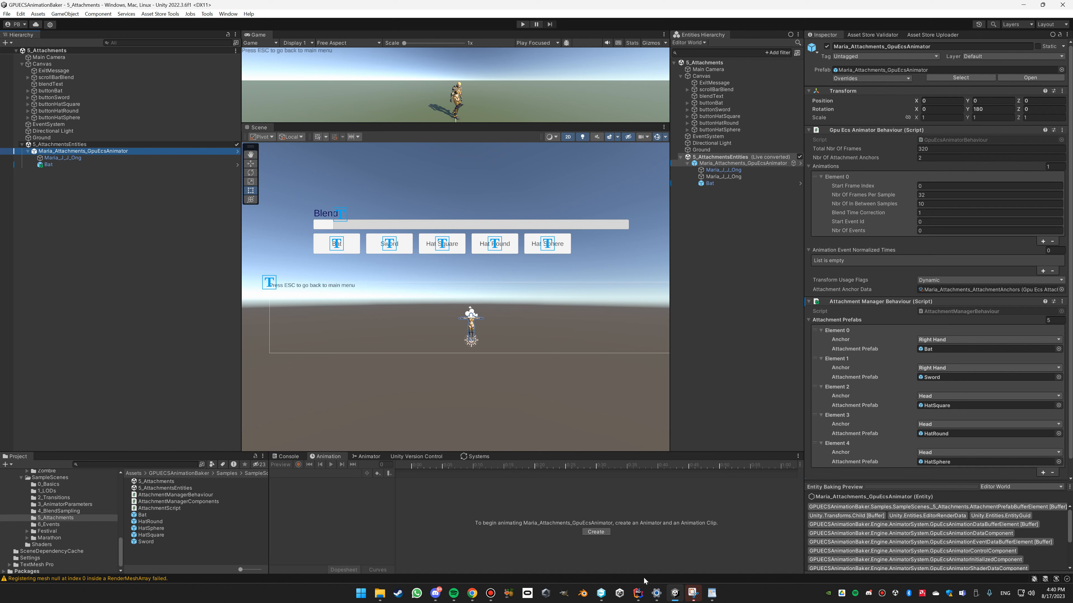
left_click(638, 592)
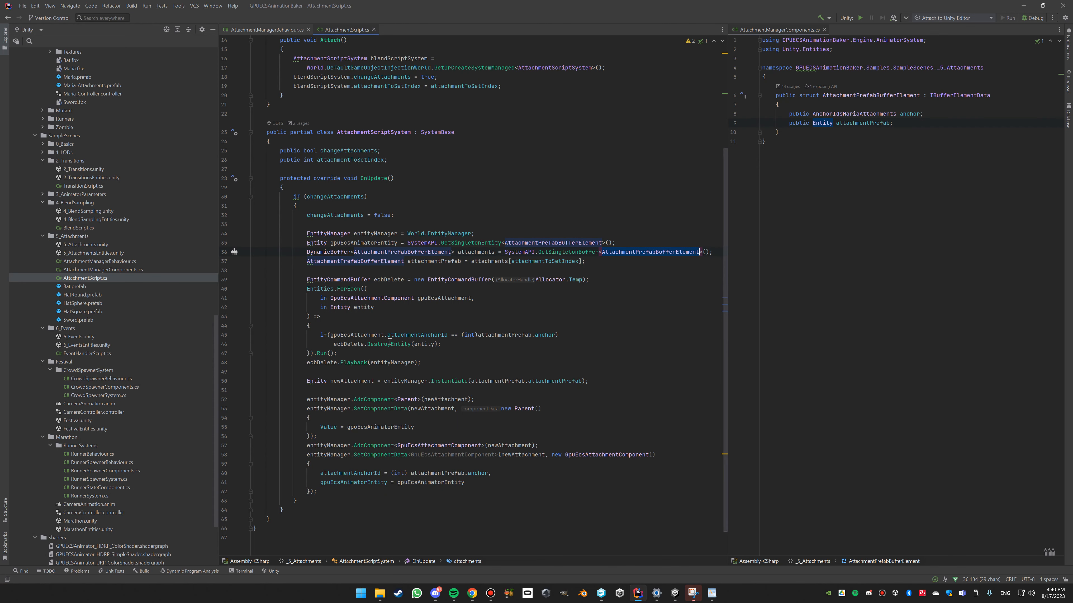
- Examine how attachmentPrefab is picked by attachmentToSetIndex, and check the attachmentPrefab and anchor fields of AttachmentPrefabBufferElement
double_click(431, 262)
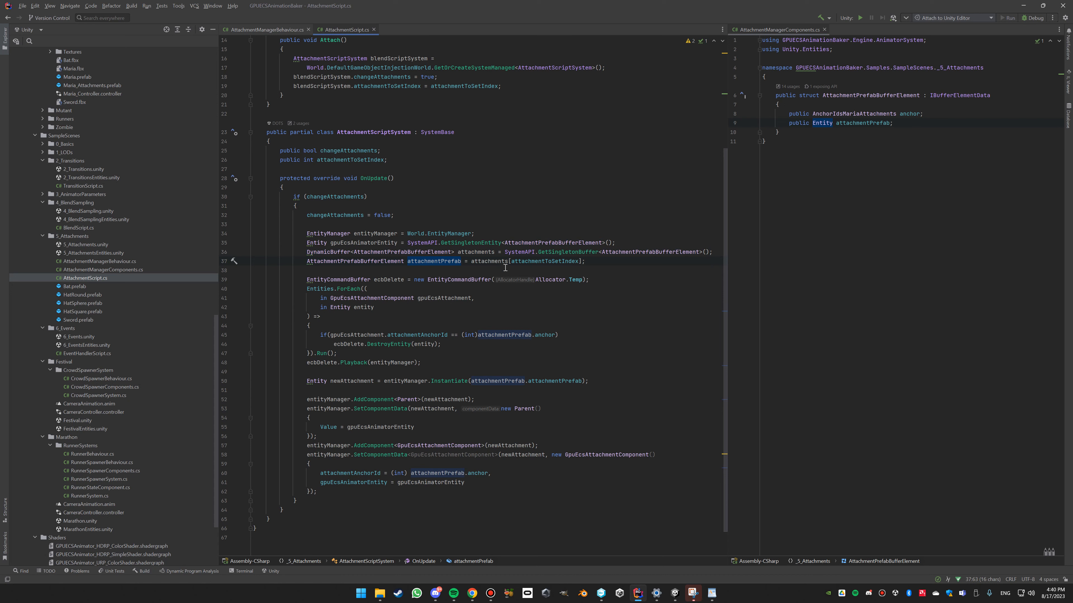
left_click(540, 262)
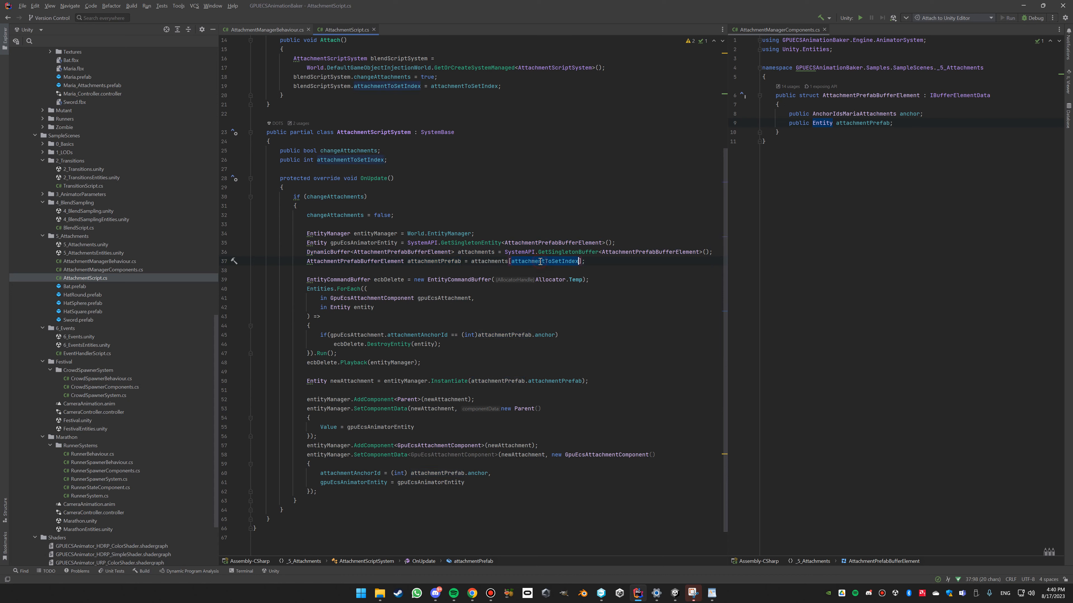
left_click(439, 262)
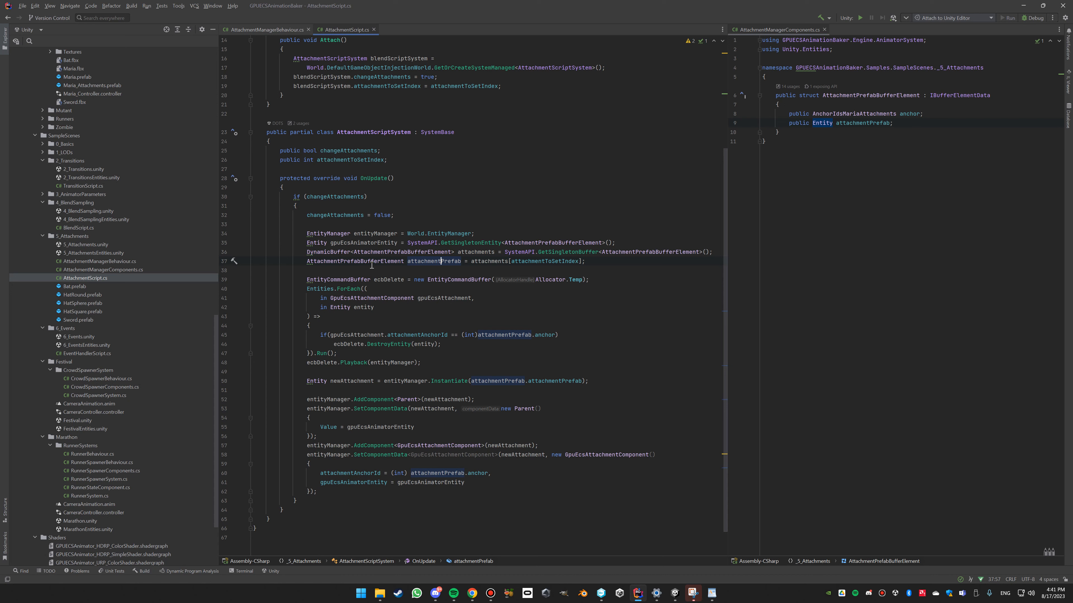
double_click(421, 262)
left_click(863, 126)
double_click(910, 114)
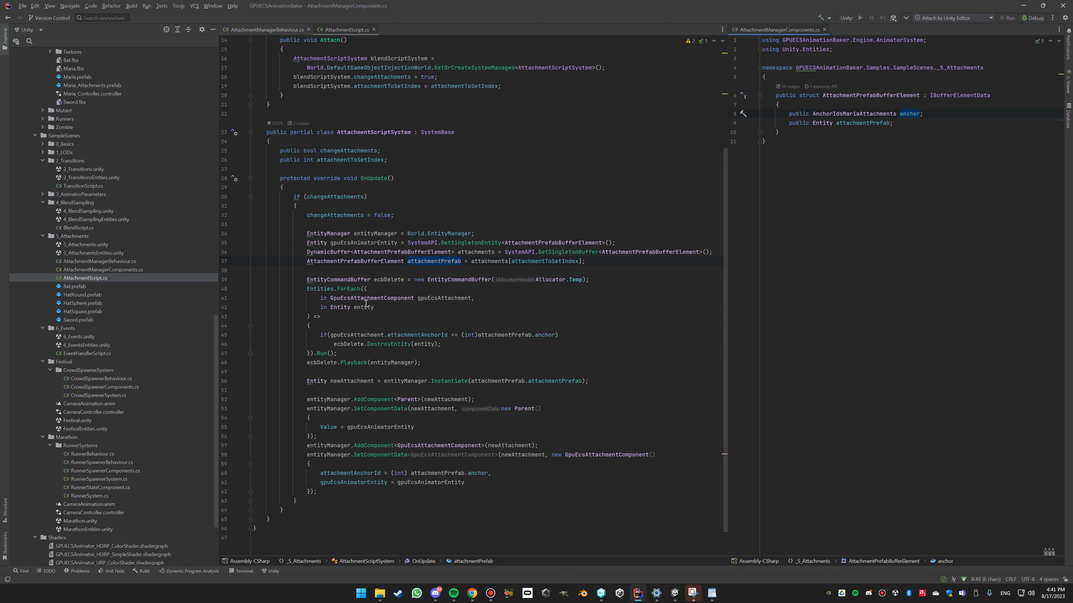
- Examine the Entities.ForEach loop over GpuEcsAttachmentComponent, including its attachmentAnchorId comparison and DestroyEntity call
double_click(378, 298)
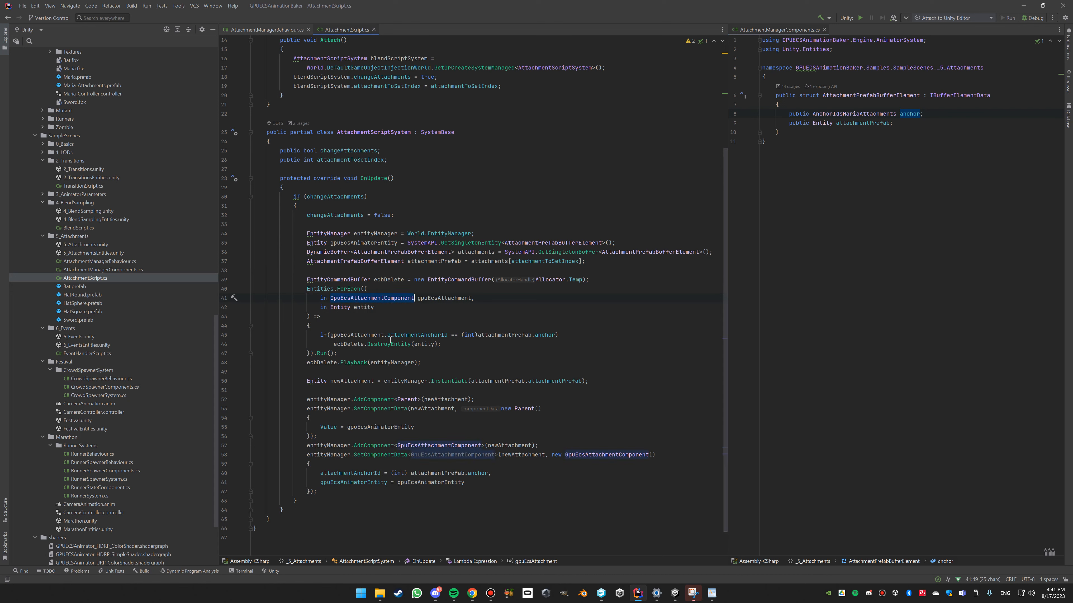
double_click(427, 335)
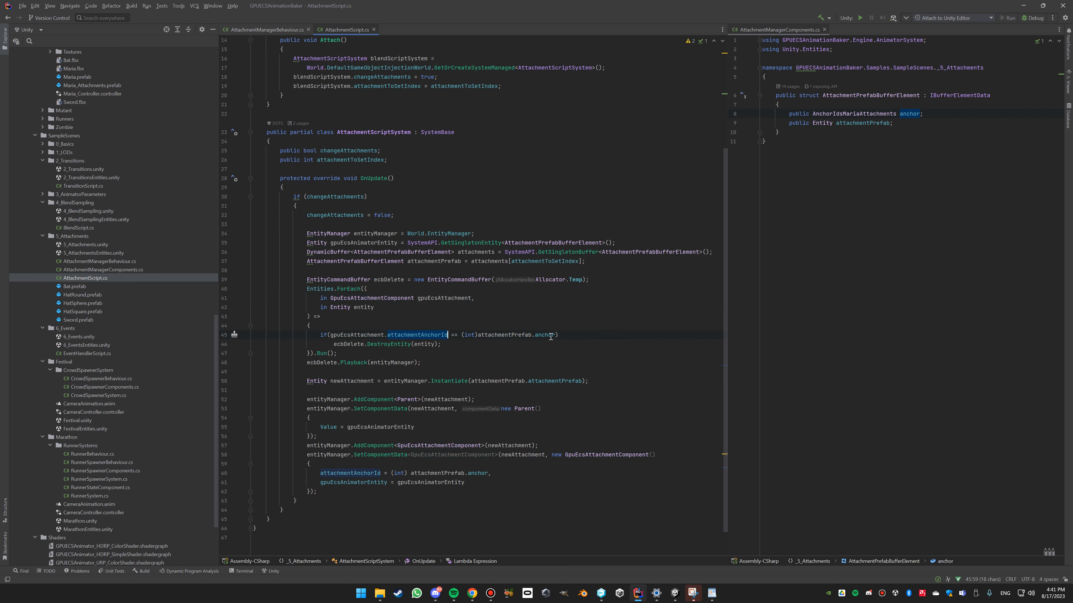
double_click(389, 344)
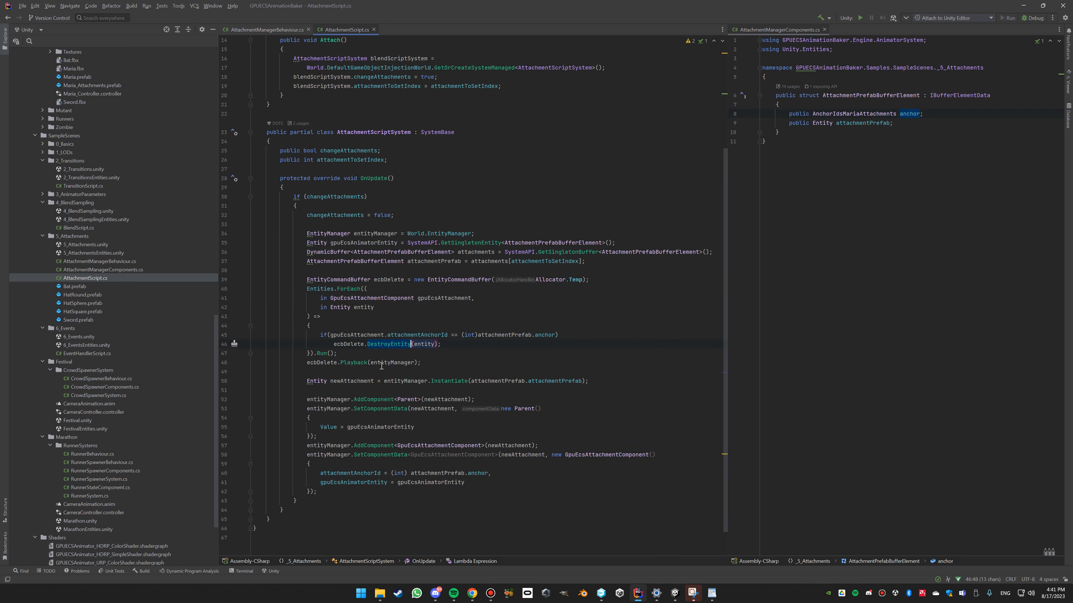
scroll(381, 364, "down", 1)
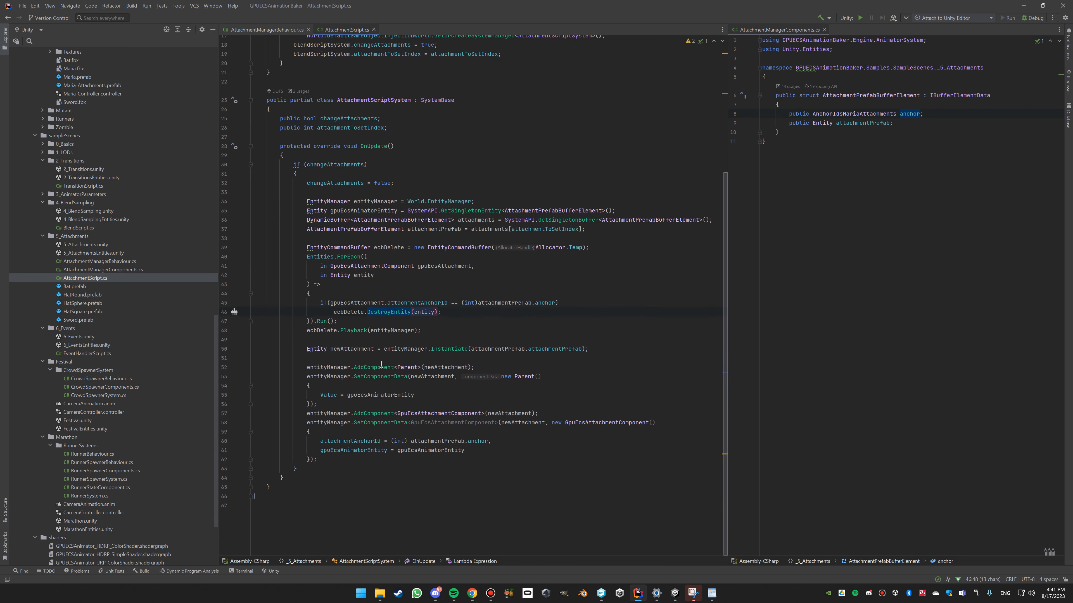
- Examine how AttachmentScriptSystem adds the Parent component and sets its Value, then adds and fills GpuEcsAttachmentComponent on newAttachment
double_click(354, 349)
double_click(371, 368)
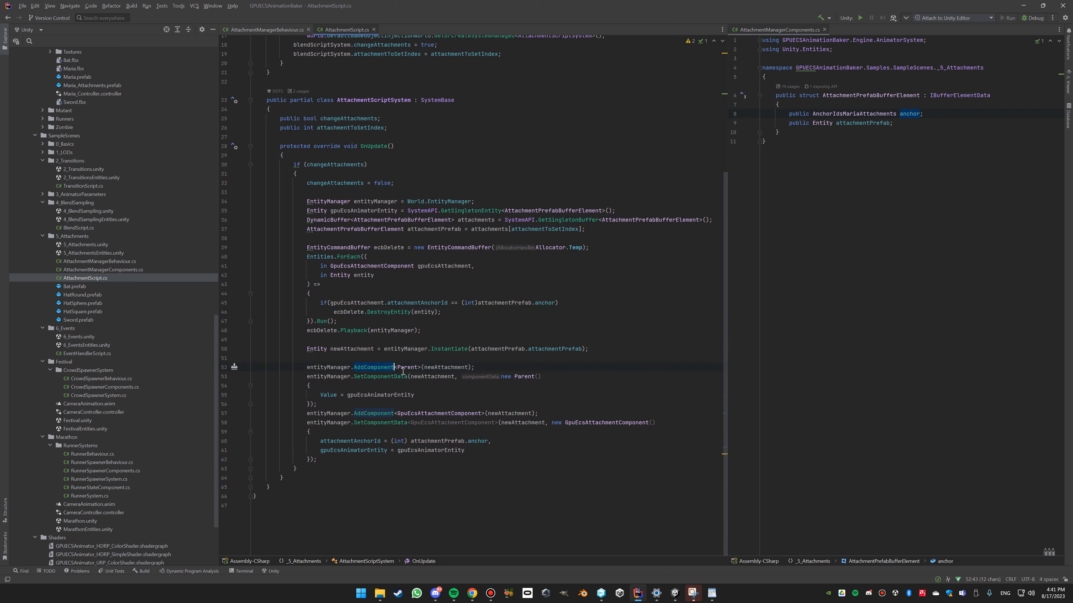
double_click(377, 395)
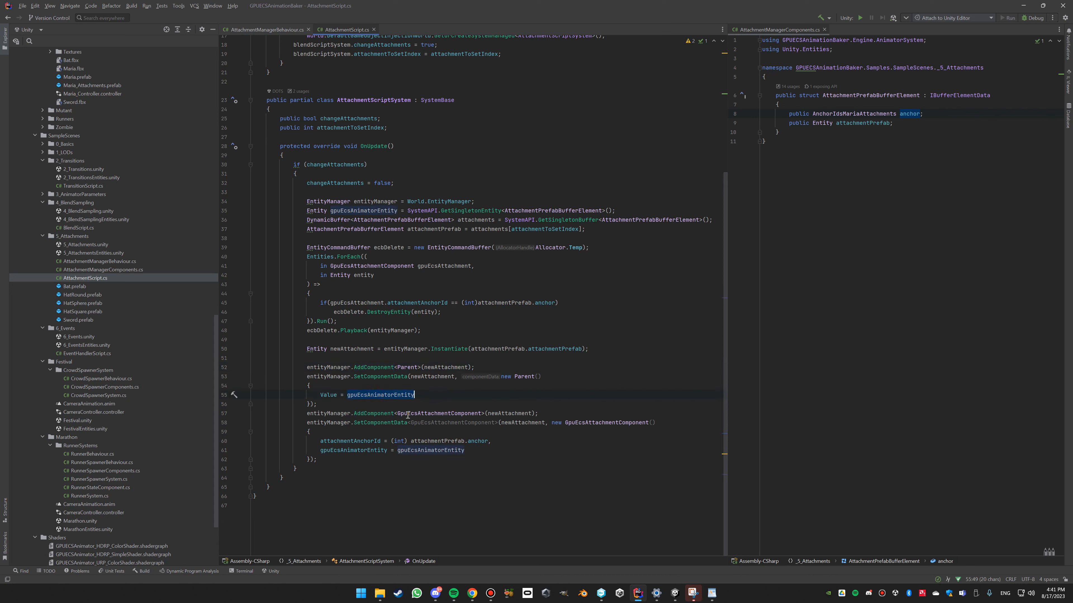
double_click(422, 424)
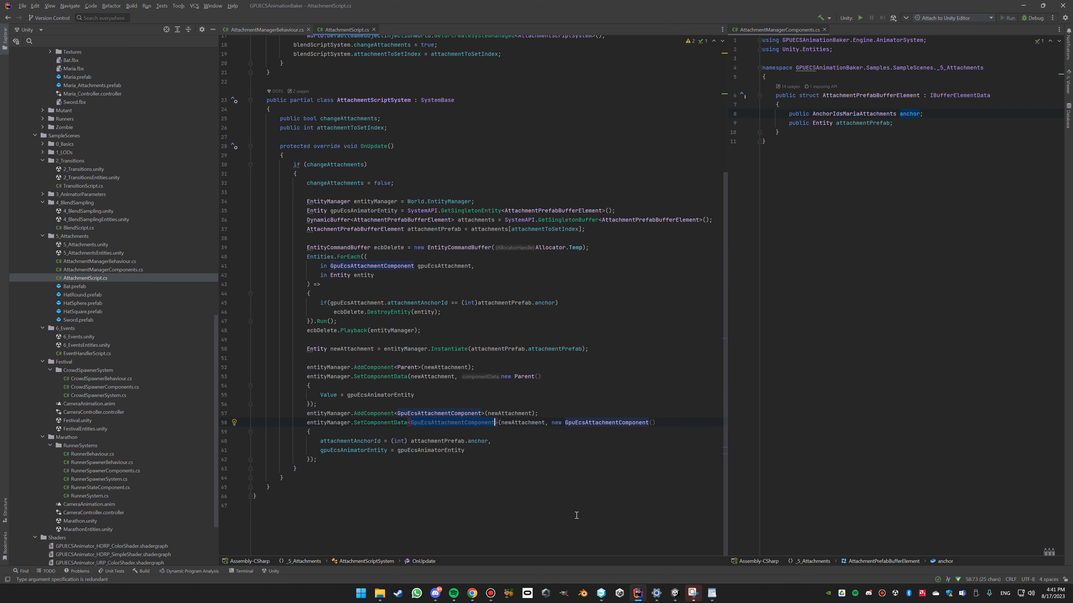
- Switch to Unity, start Play mode, close the 5_AttachmentsEntities subscene and enlarge the Game view until the attachment buttons show
key("alt+Tab")
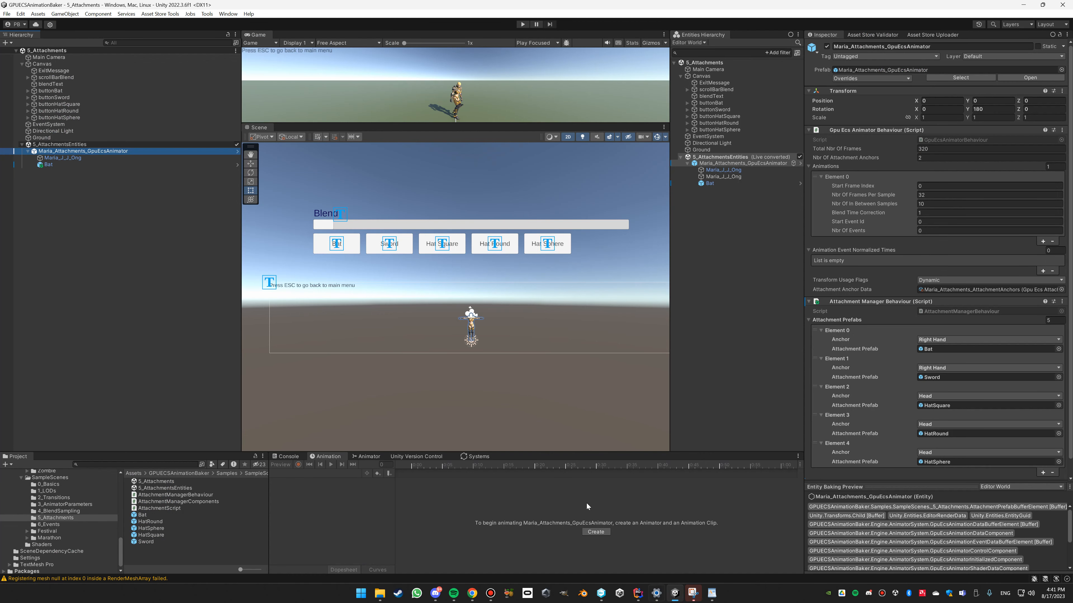
left_click(523, 24)
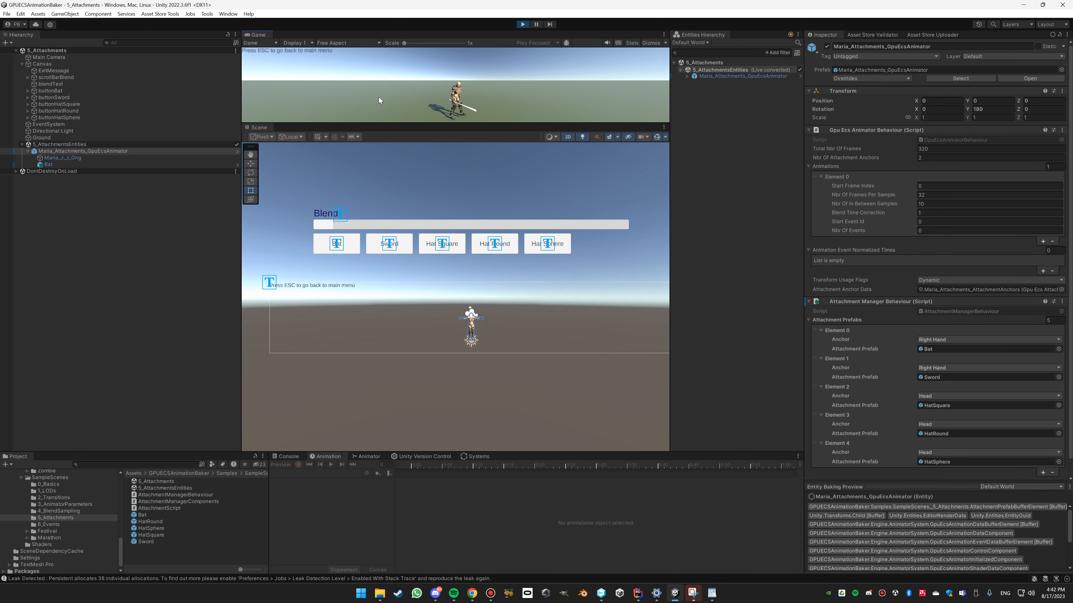
left_click(236, 145)
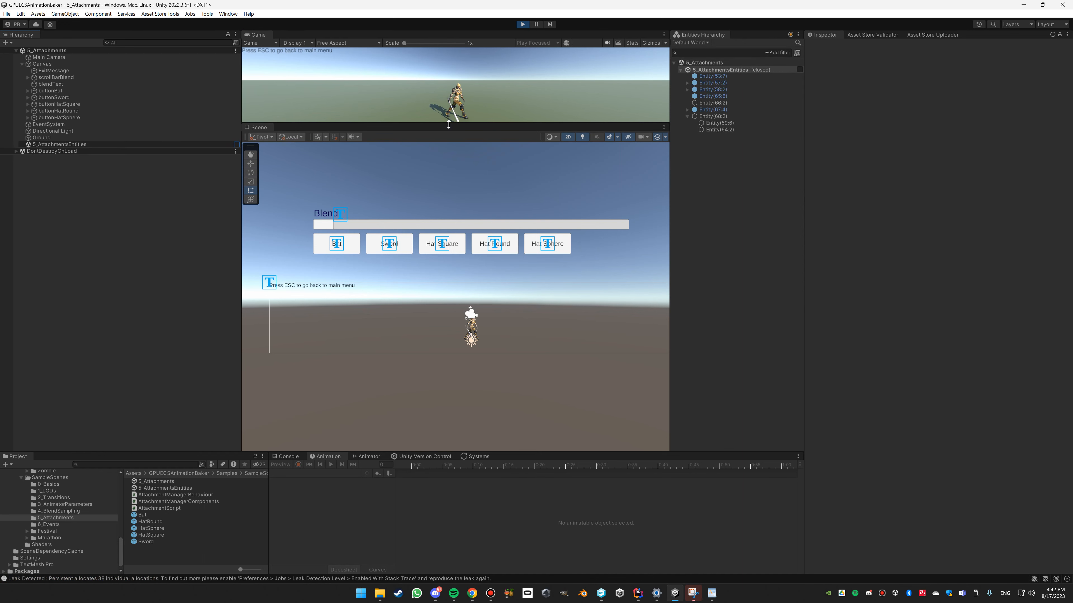
left_click_drag(449, 125, 448, 227)
scroll(479, 371, "up", 3)
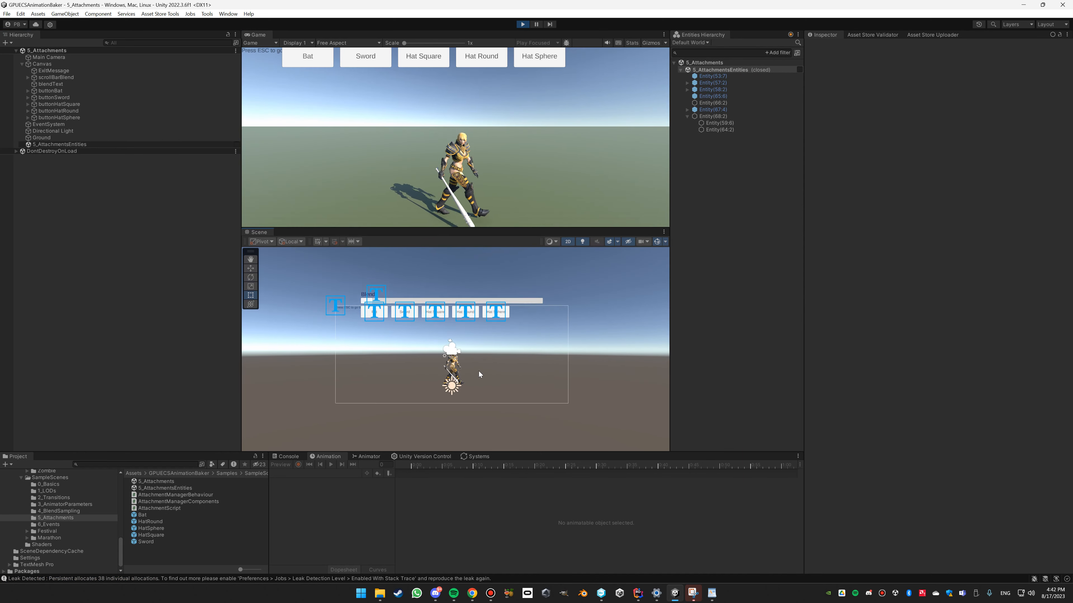
scroll(478, 372, "up", 1)
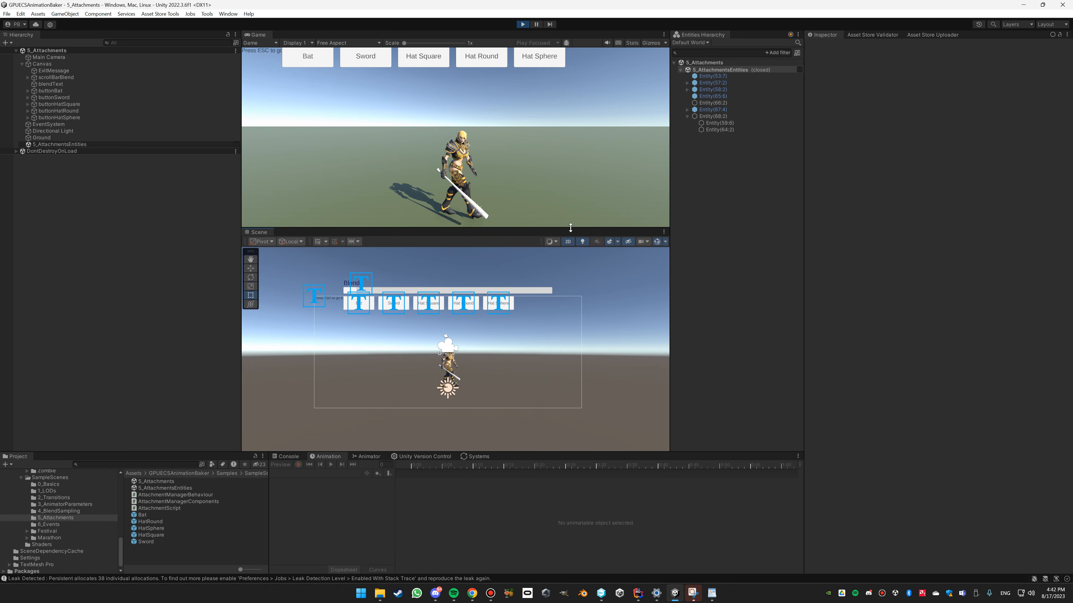
left_click_drag(570, 228, 571, 303)
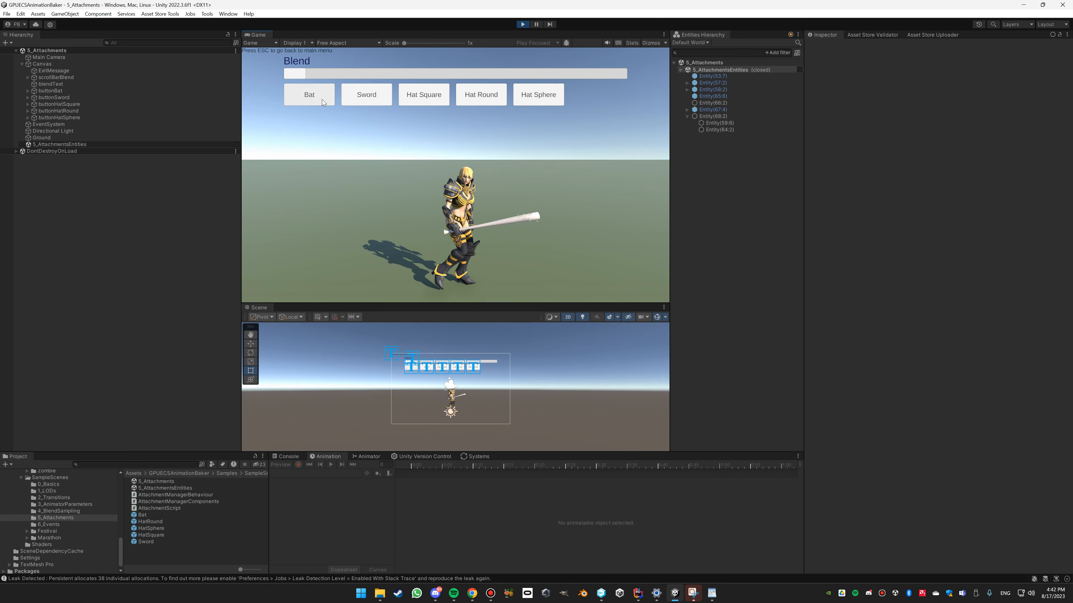
- Swap Maria's bat for the sword, turn off the Scene view's 2D mode and inspect the sword entity's components
left_click(366, 95)
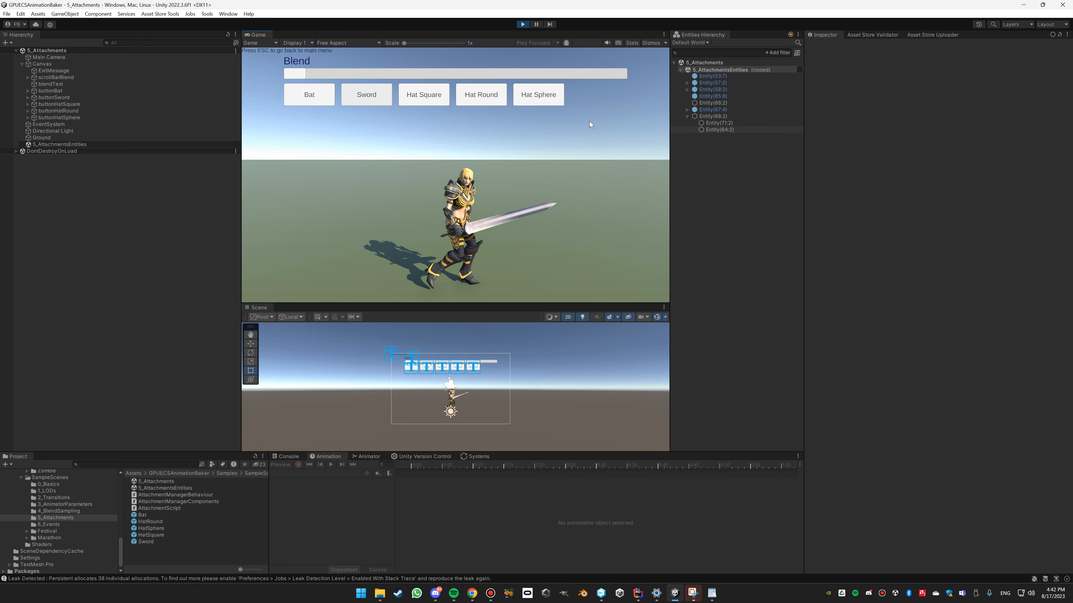
scroll(471, 402, "up", 2)
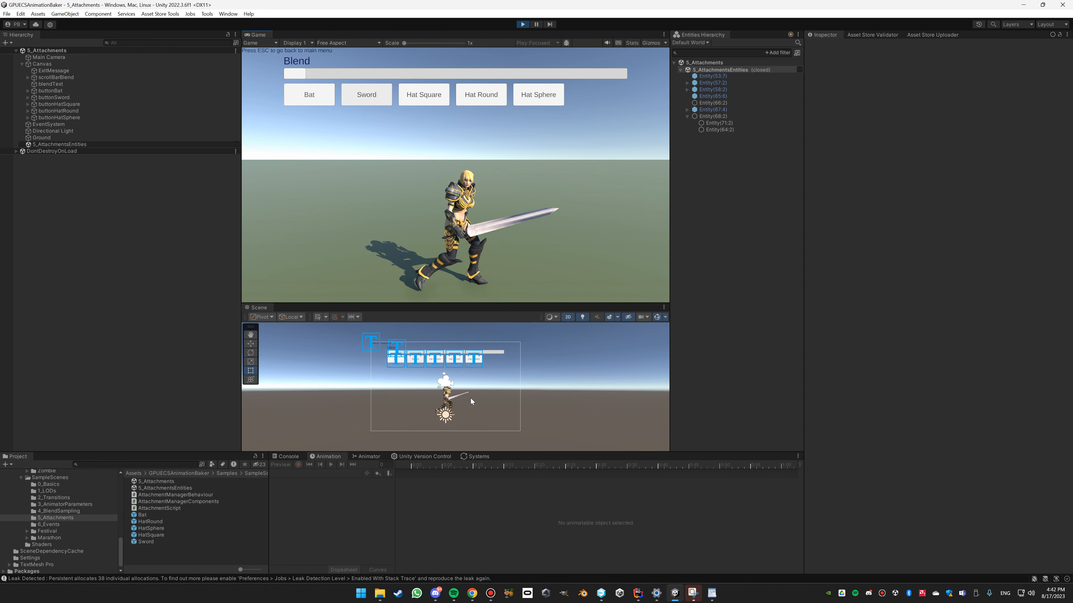
left_click(567, 317)
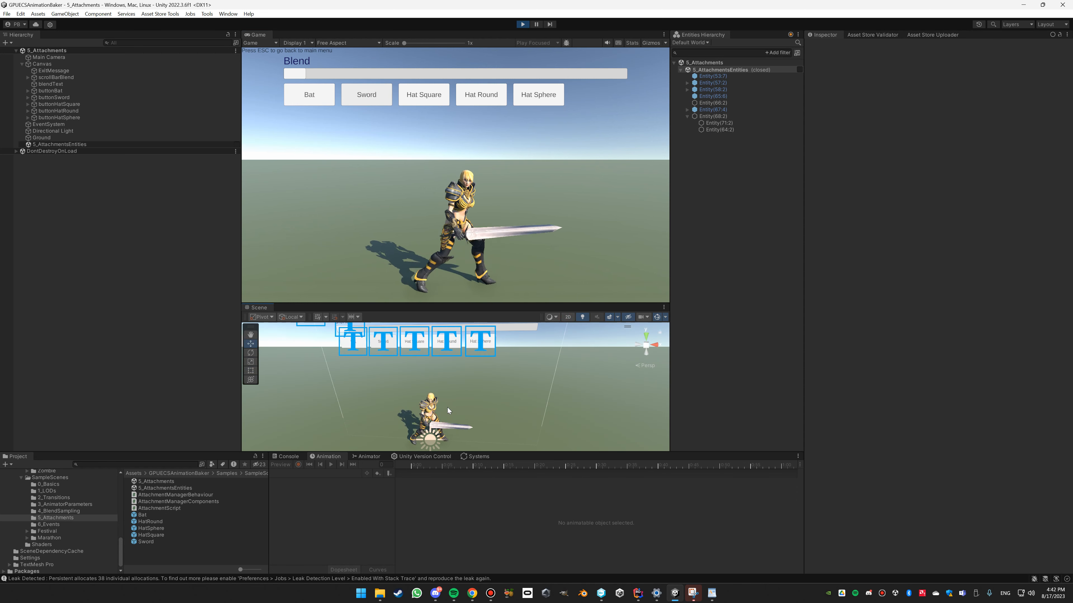
left_click(714, 123)
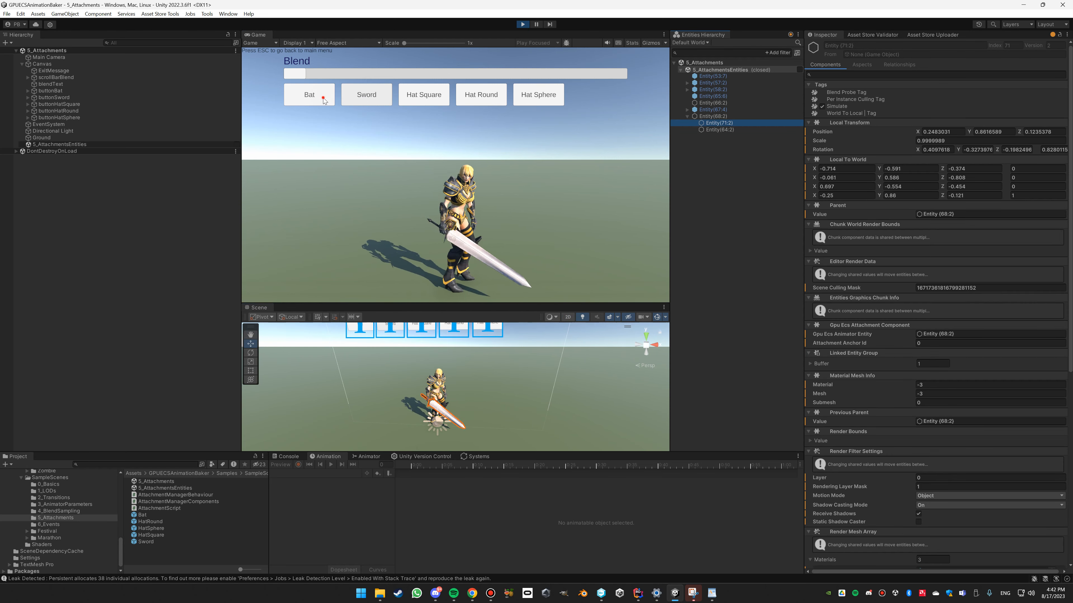
- Swap Maria's sword back to the bat and inspect the newly spawned bat entity's components
left_click(323, 99)
left_click(719, 123)
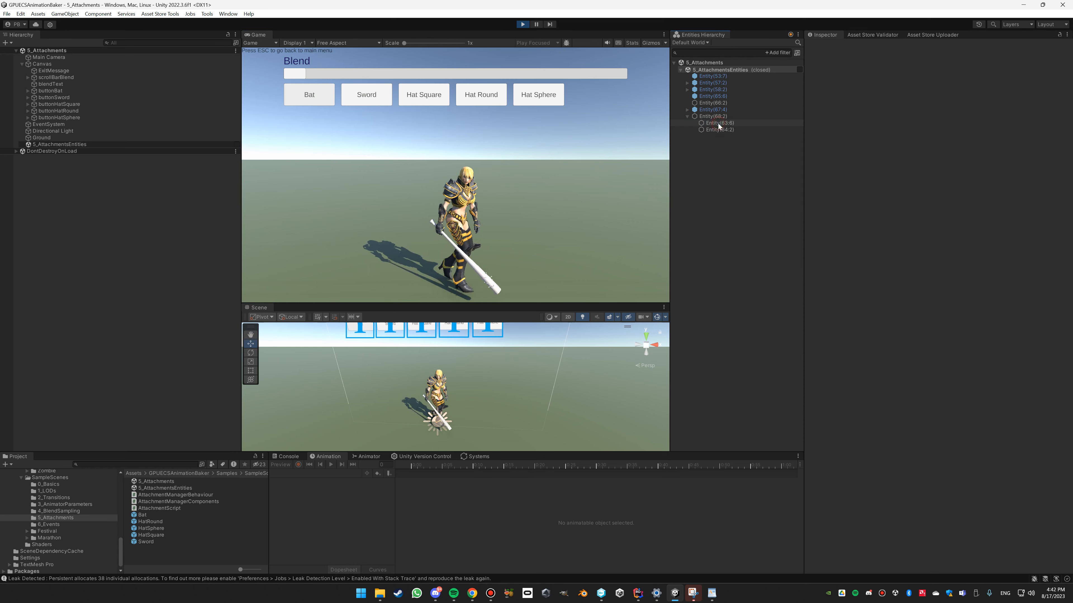
left_click(722, 124)
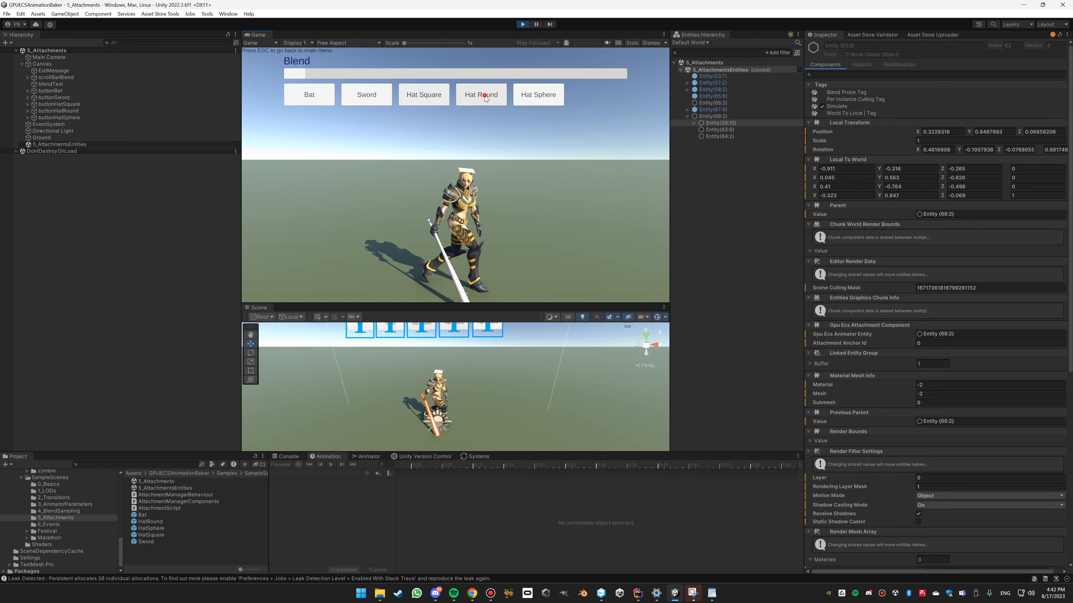
- Try the hats on Maria, settle on Hat Square and inspect the hat's root entity in the Entities Hierarchy
left_click(714, 122)
scroll(438, 396, "up", 1)
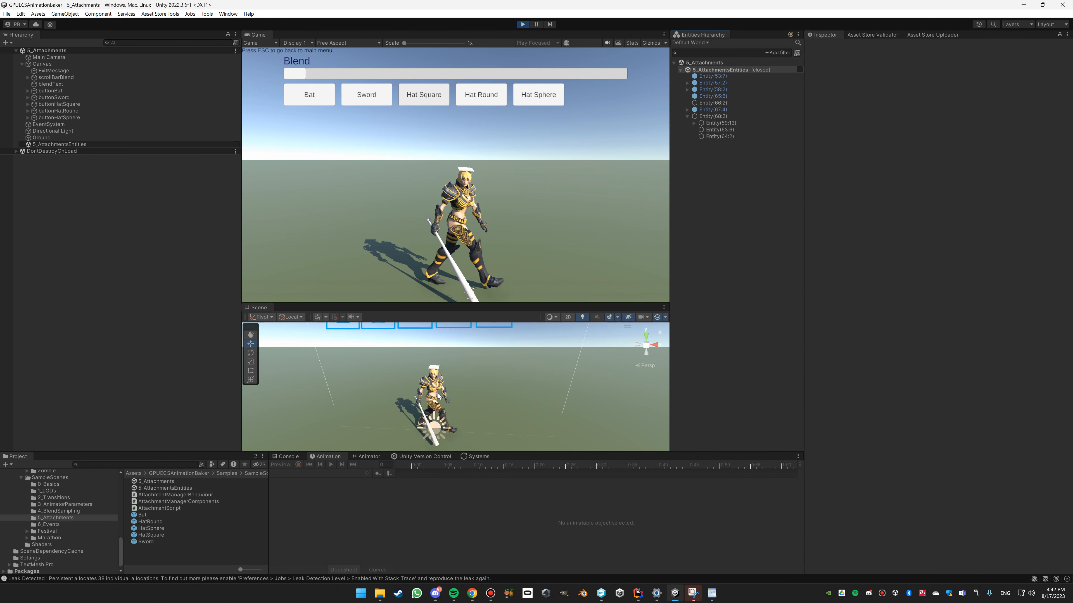
scroll(443, 383, "up", 2)
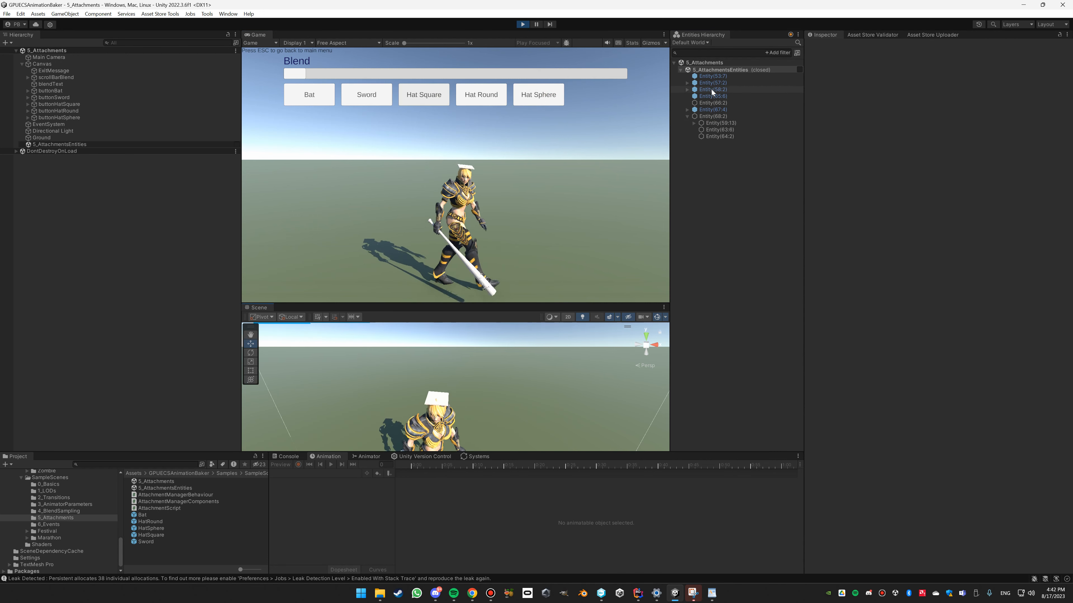
left_click(713, 122)
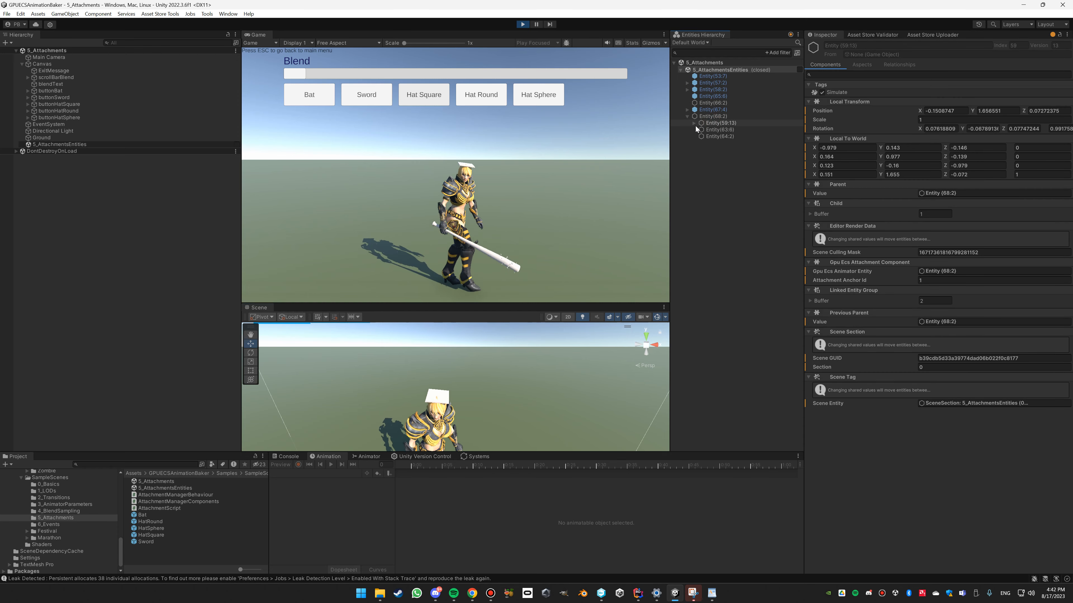
- Inspect the square hat's child entity, compare it with the root entity's Gpu Ecs Attachment Component and exit Play mode
left_click(694, 123)
left_click(719, 129)
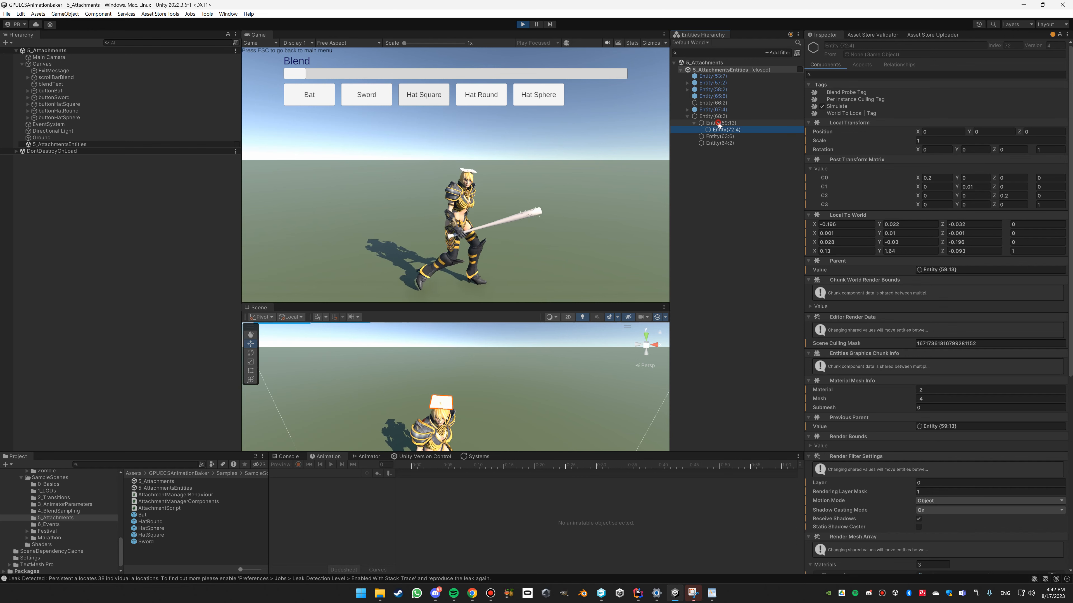
left_click(719, 122)
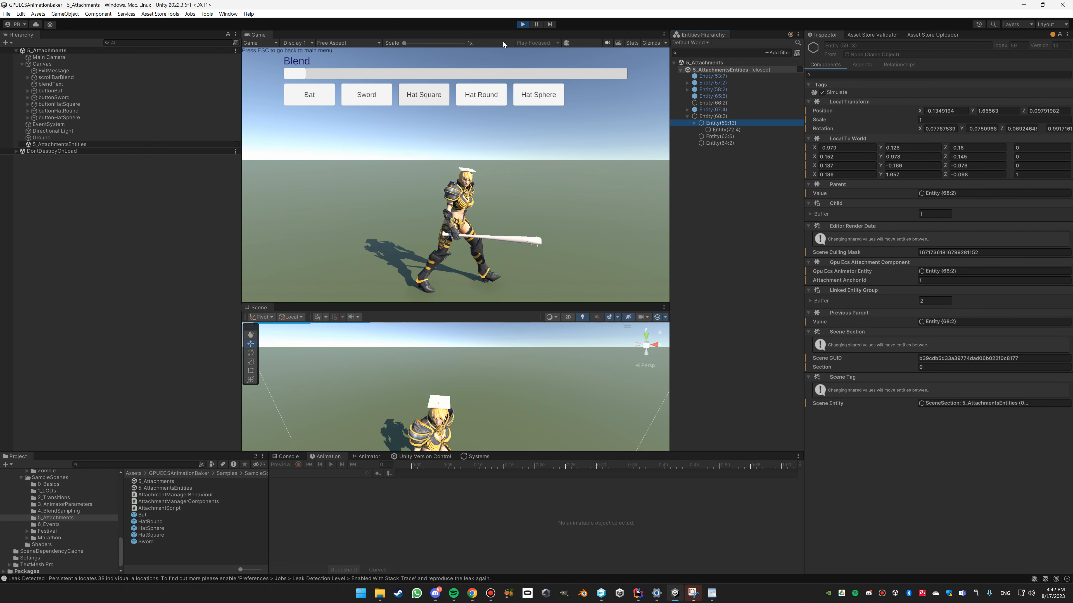
left_click(523, 24)
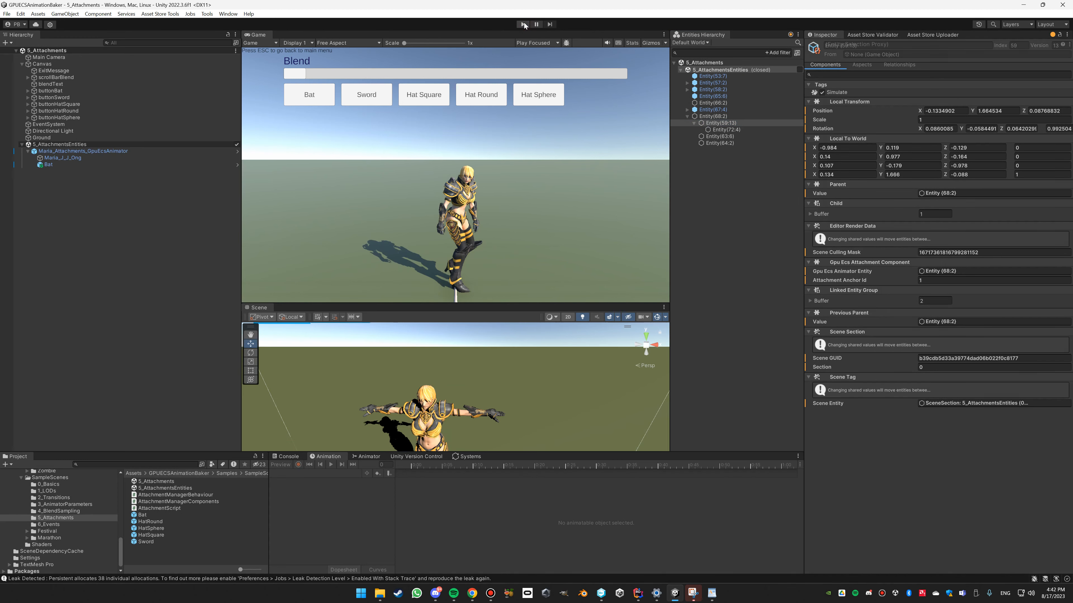
left_click(494, 594)
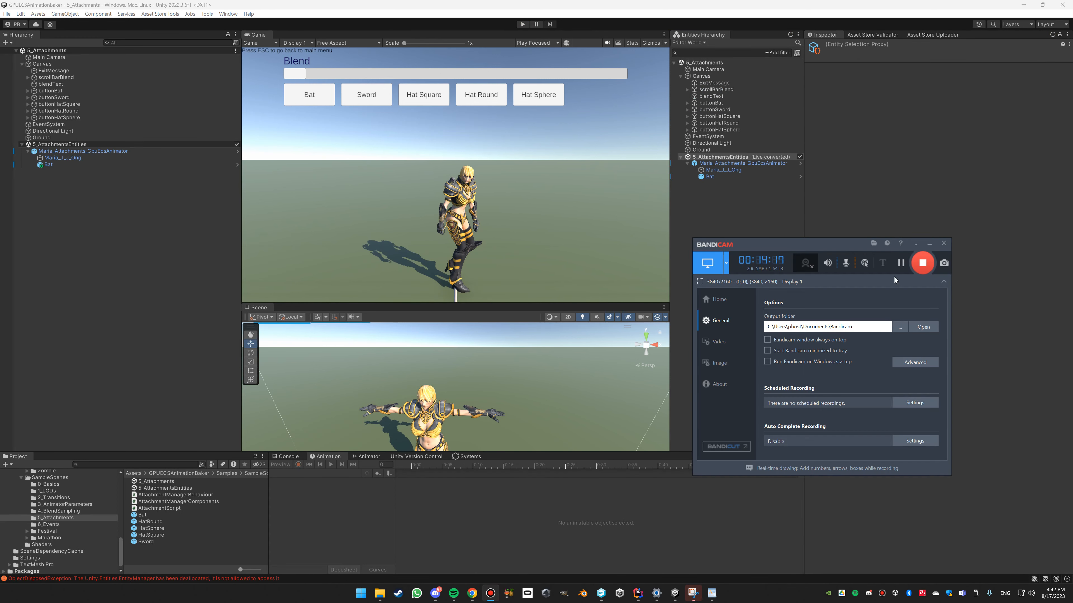